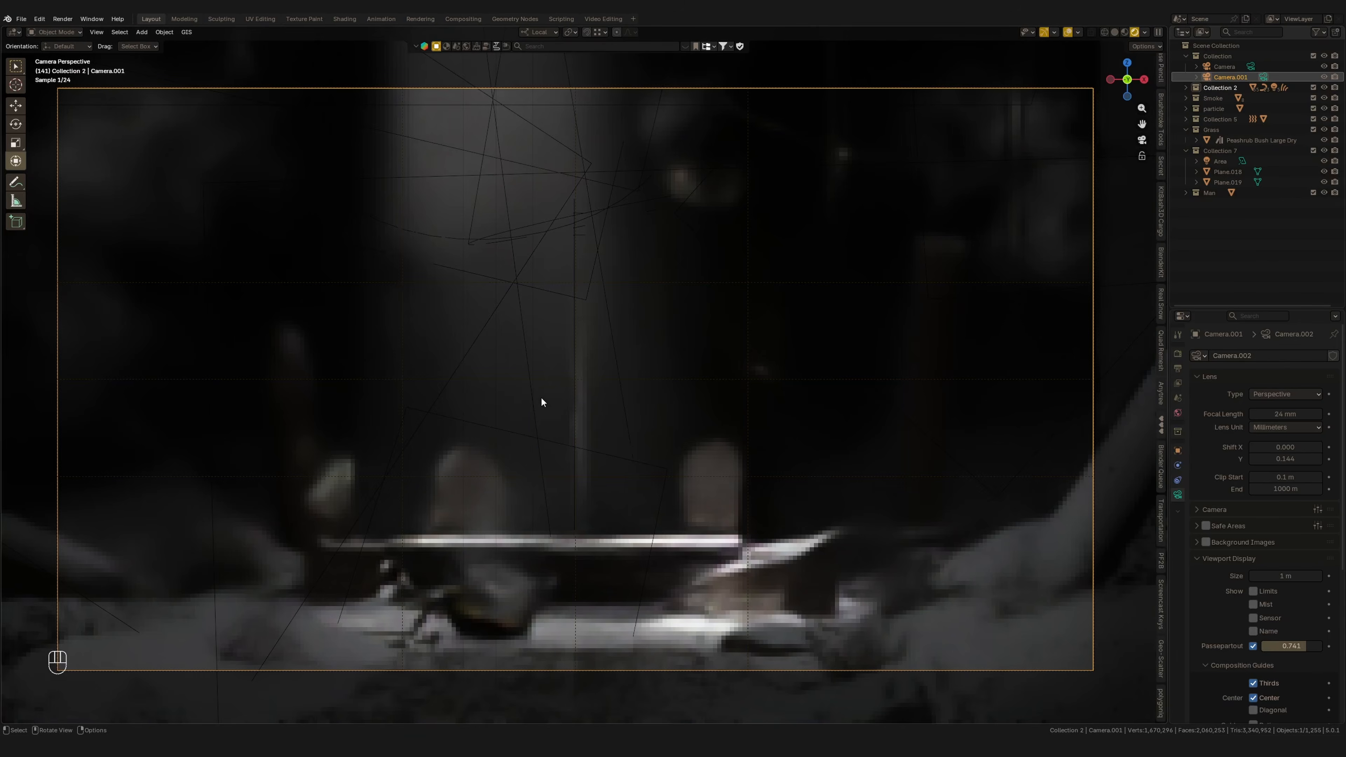
# Step: Restore the split layout, switch the lower viewport area to the Compositor editor and enlarge it
pyautogui.hotkey('ctrl', 'space')
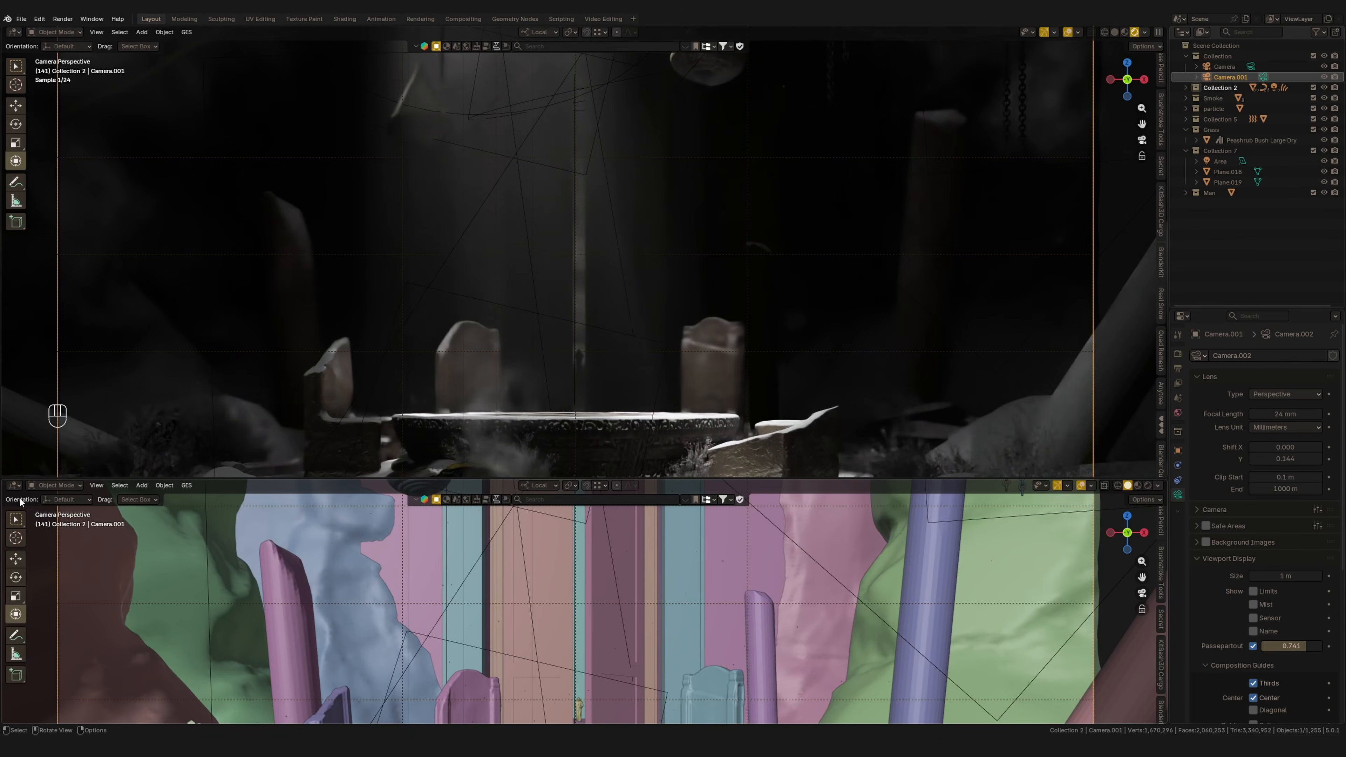
pyautogui.click(14, 485)
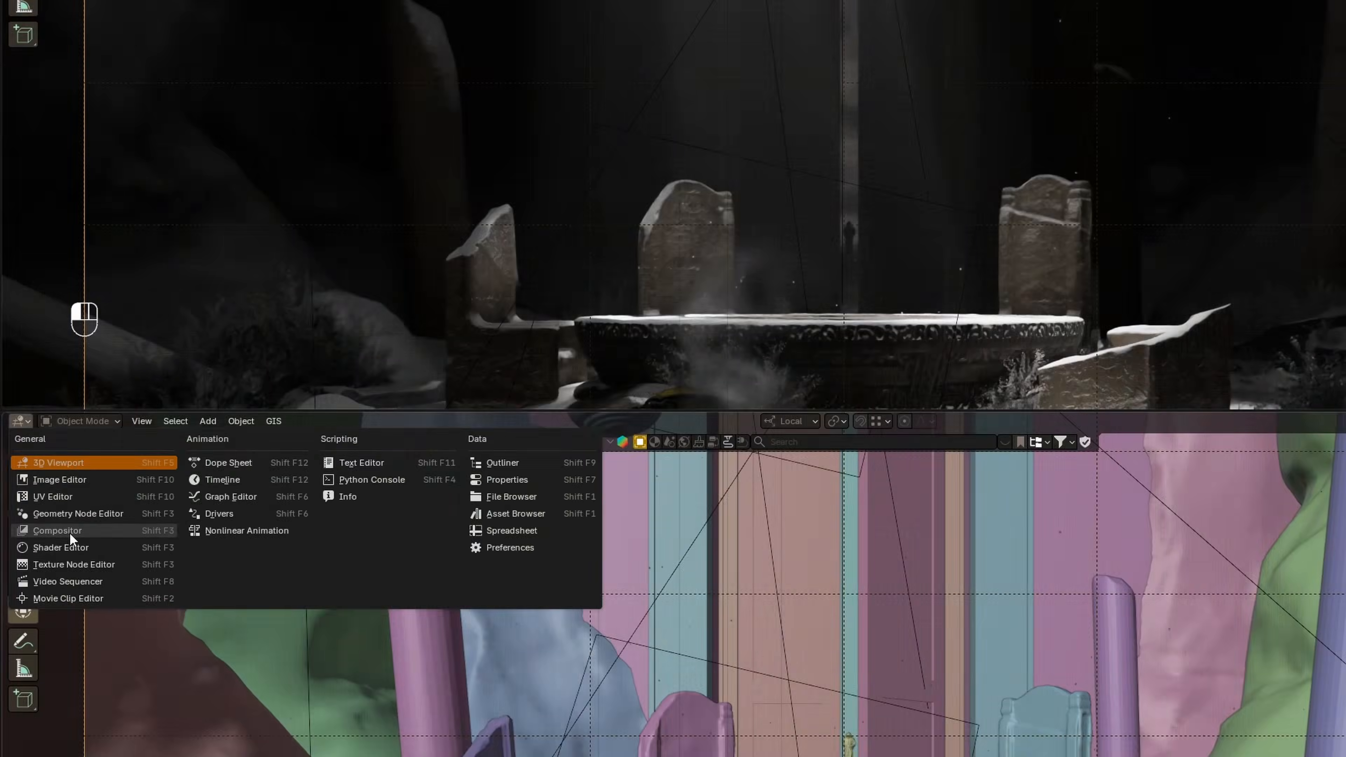
pyautogui.click(135, 474)
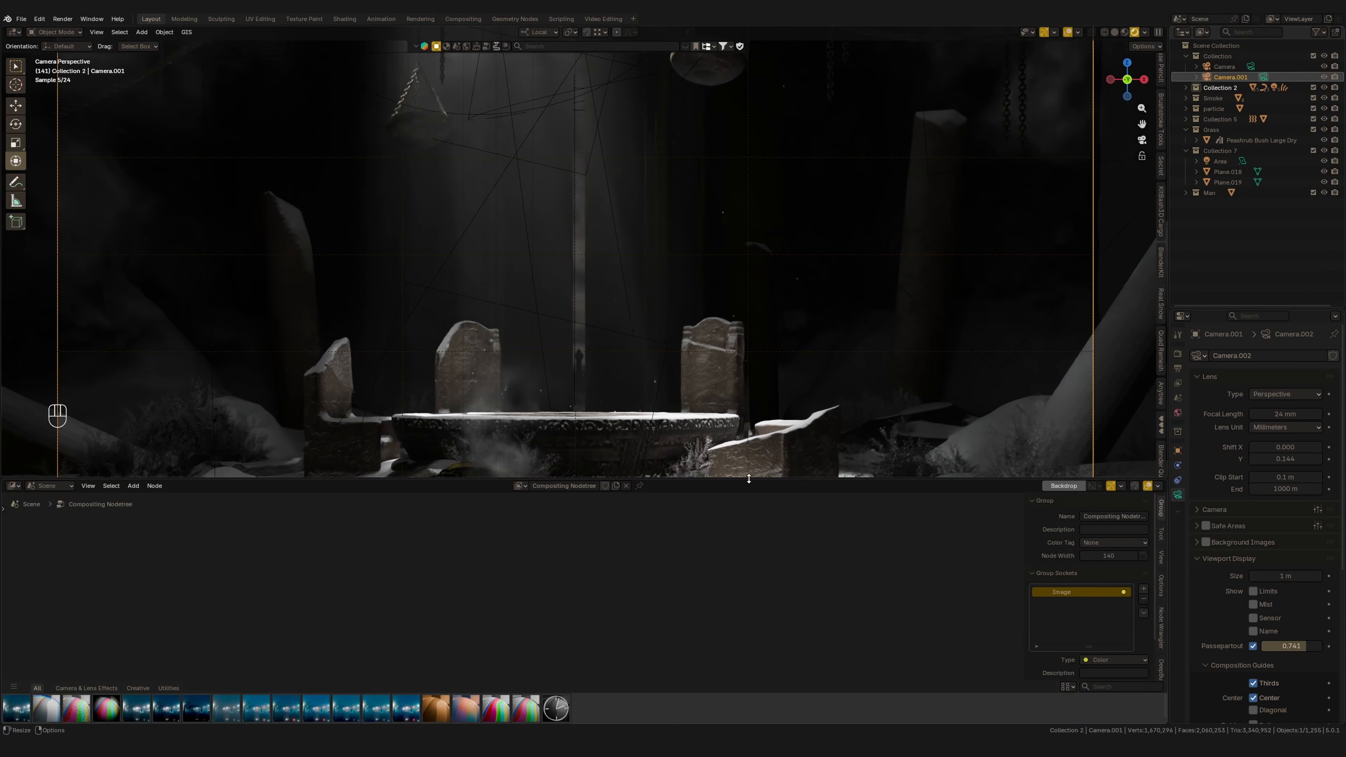
pyautogui.moveTo(748, 478); pyautogui.dragTo(748, 425)
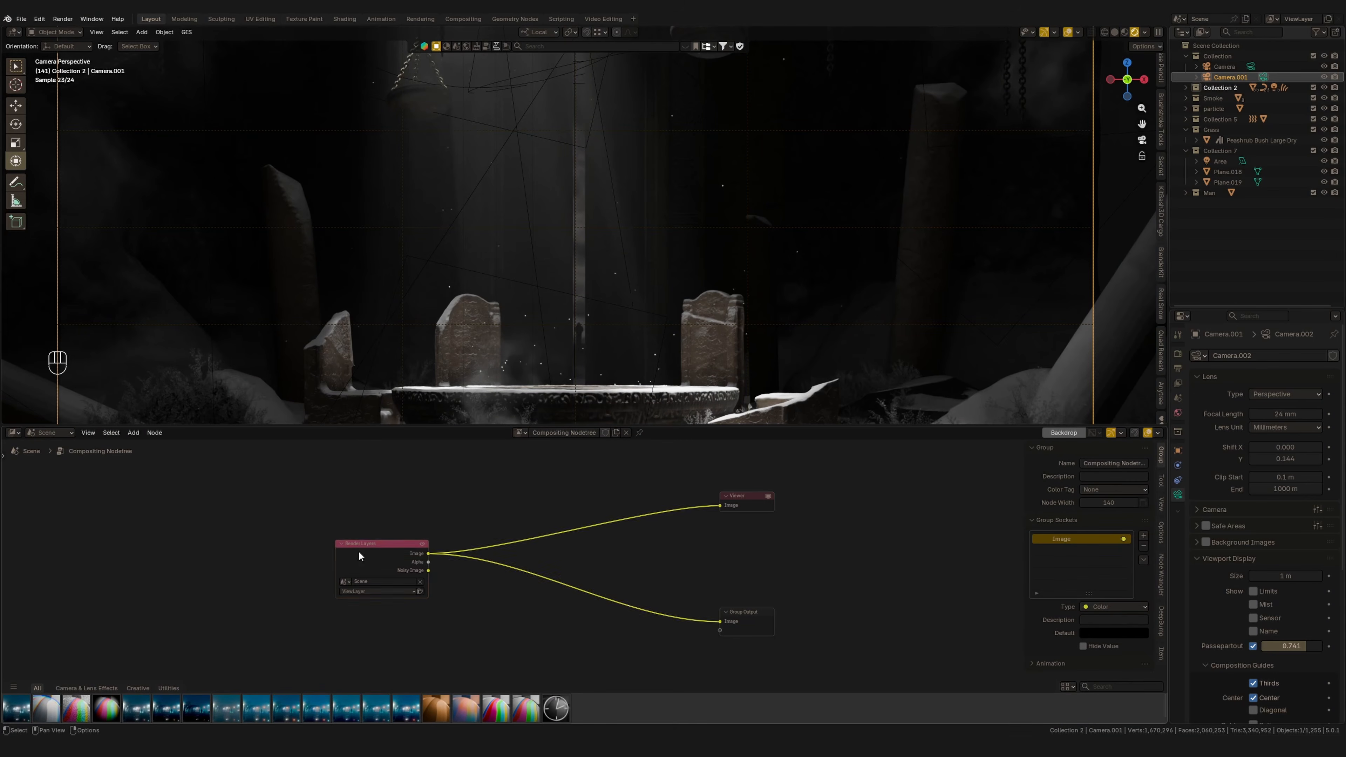
# Step: Tidy the compositing node layout, with Render Layers in line with the Viewer and Group Output stacked below the Viewer
pyautogui.moveTo(370, 551); pyautogui.dragTo(415, 546)
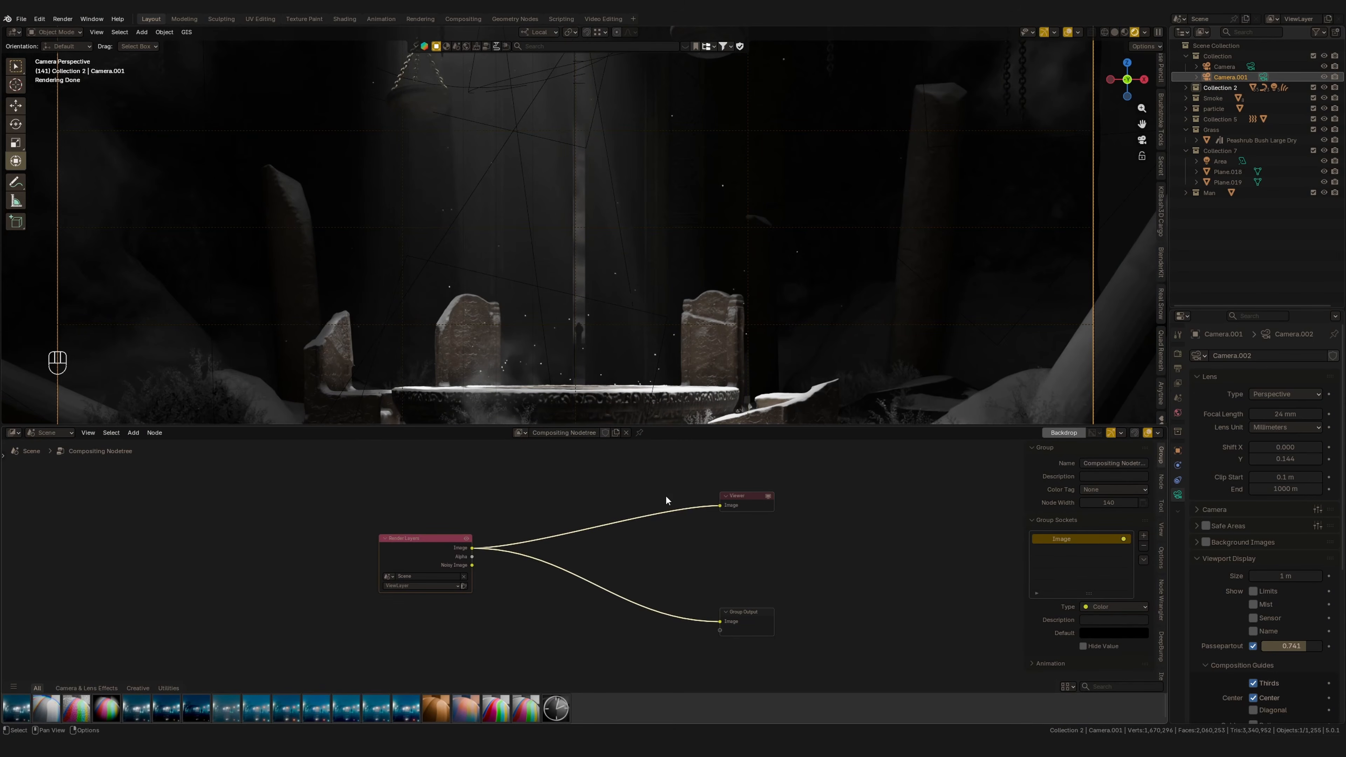
pyautogui.moveTo(759, 501); pyautogui.dragTo(758, 530)
pyautogui.moveTo(755, 614); pyautogui.dragTo(724, 580)
pyautogui.moveTo(399, 556); pyautogui.dragTo(409, 554)
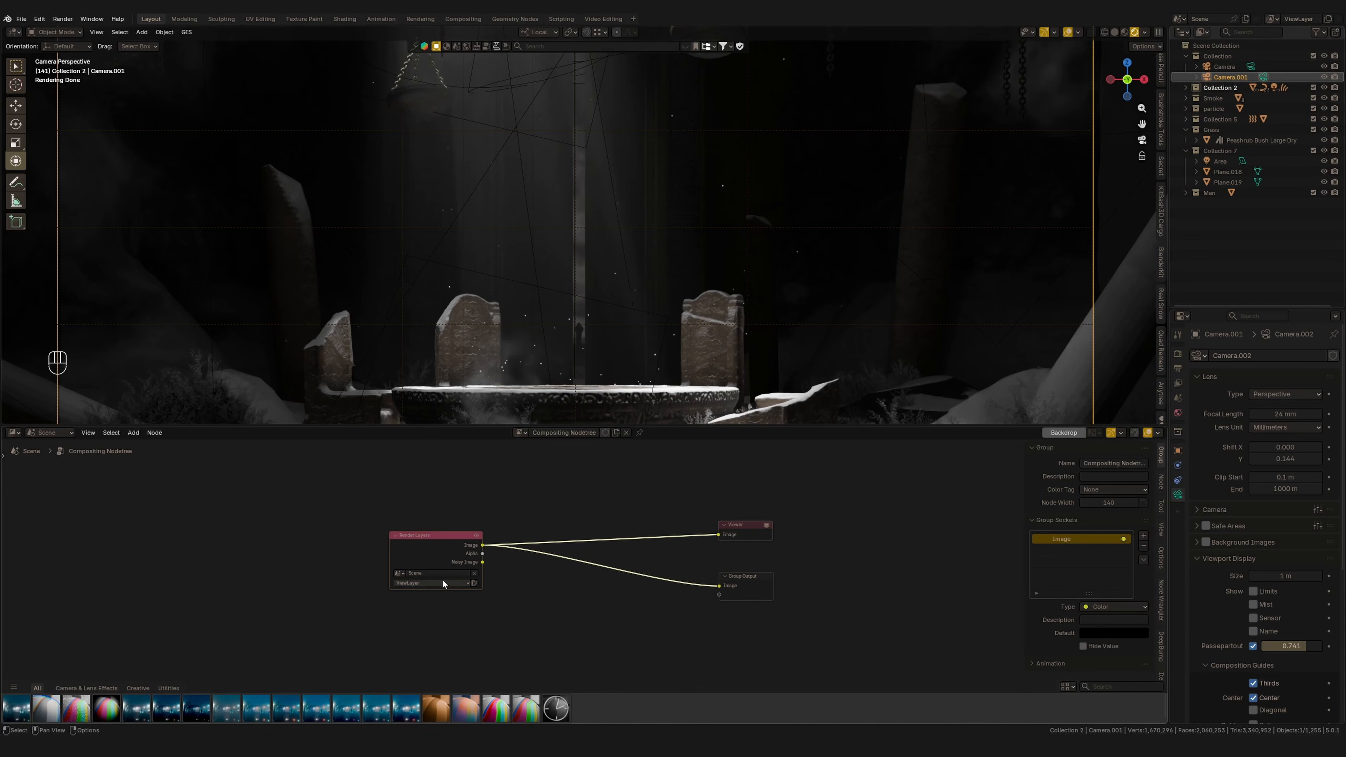
pyautogui.moveTo(433, 538); pyautogui.dragTo(441, 542)
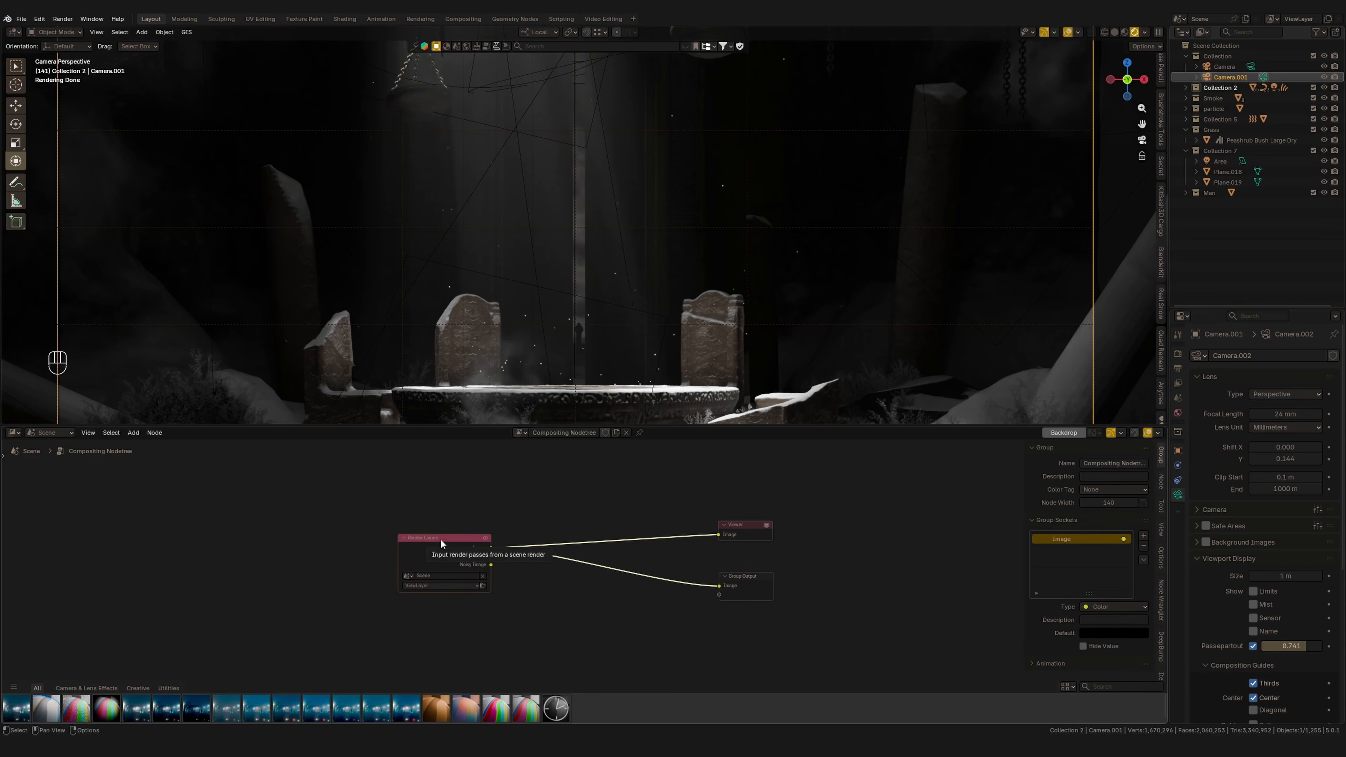
pyautogui.keyDown('ctrl'); pyautogui.moveTo(460, 578); pyautogui.dragTo(424, 498, button='middle'); pyautogui.keyUp('ctrl')
pyautogui.moveTo(382, 558); pyautogui.dragTo(399, 567, button='middle')
pyautogui.moveTo(369, 543); pyautogui.dragTo(382, 537)
pyautogui.moveTo(846, 509); pyautogui.dragTo(729, 501, button='middle')
pyautogui.moveTo(759, 573); pyautogui.dragTo(749, 556)
pyautogui.moveTo(755, 494); pyautogui.dragTo(741, 503)
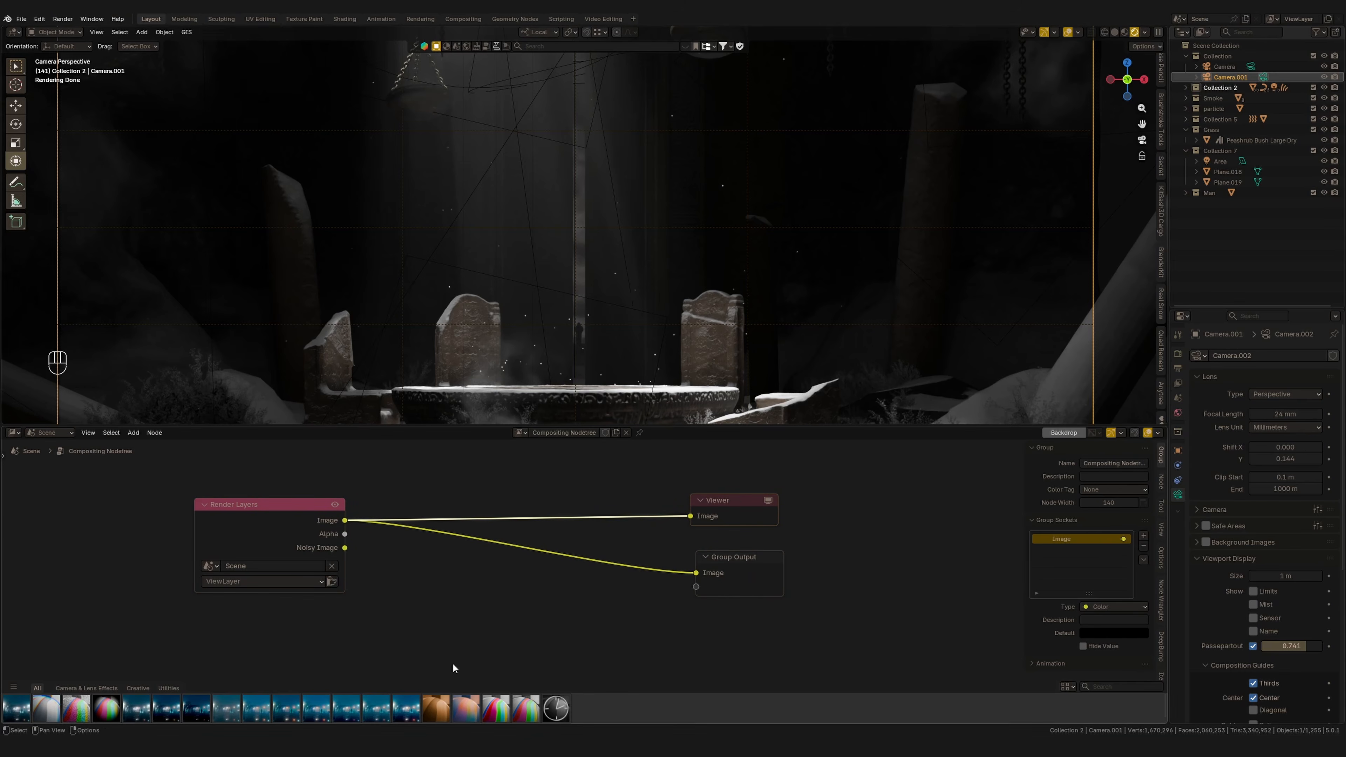
# Step: Insert a shared reroute point on the links to the Viewer and Group Output, and move Render Layers farther away from it
pyautogui.scroll(-1, 564, 564)
pyautogui.keyDown('shift'); pyautogui.moveTo(581, 476); pyautogui.dragTo(576, 626, button='right'); pyautogui.keyUp('shift')
pyautogui.moveTo(270, 533); pyautogui.dragTo(121, 551)
pyautogui.moveTo(519, 551); pyautogui.dragTo(685, 550, button='middle')
pyautogui.moveTo(526, 571); pyautogui.dragTo(532, 584, button='middle')
# Step: Add a Color Balance node on the link between Render Layers and the reroute point
pyautogui.hotkey('shift', 'a')
pyautogui.moveTo(455, 532)
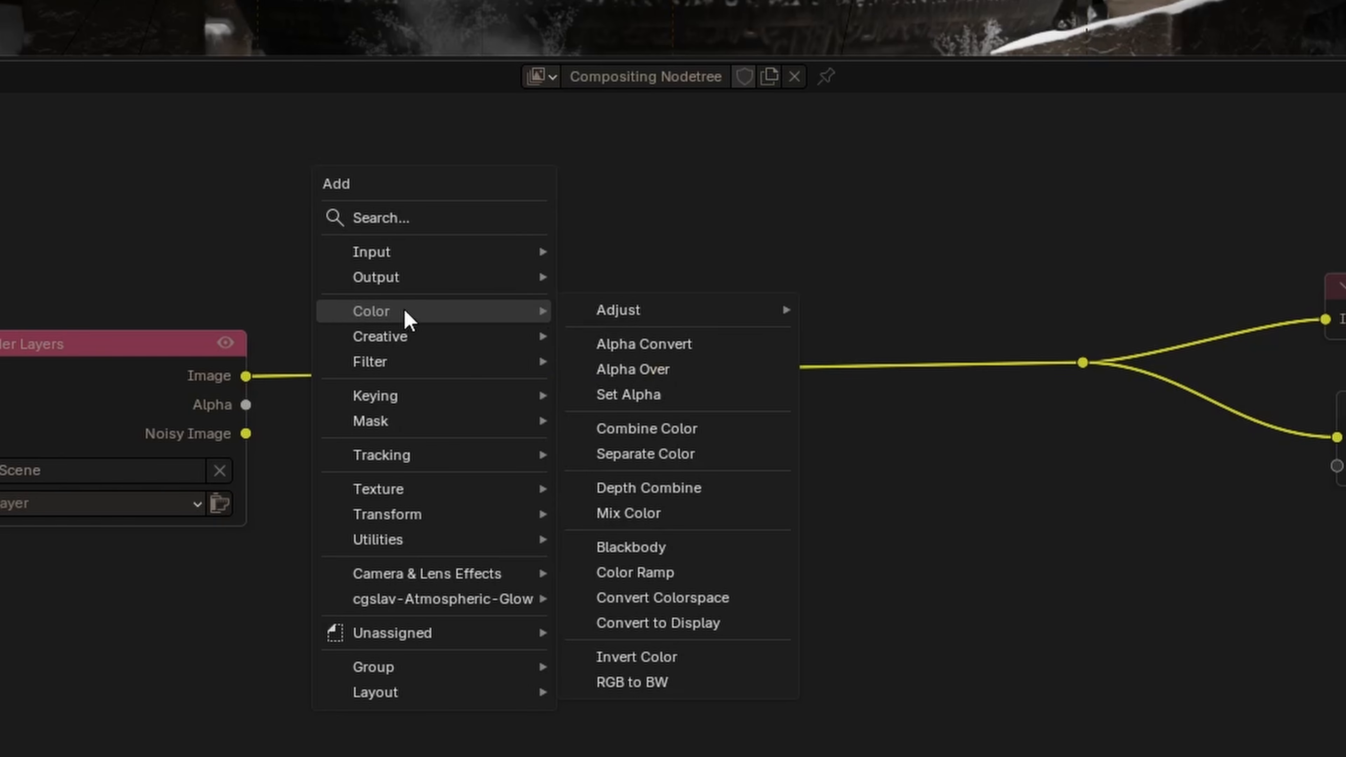
pyautogui.moveTo(649, 320)
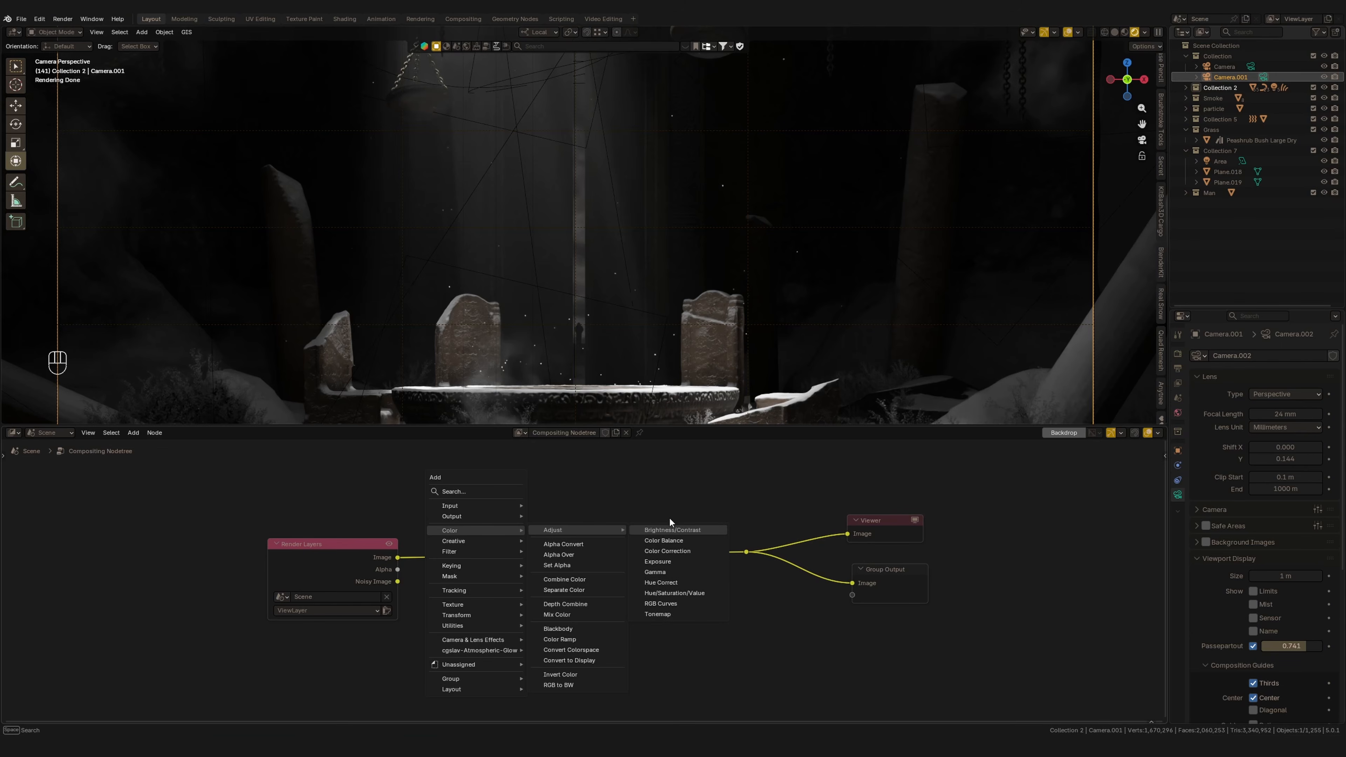
pyautogui.hotkey('shift', 'a')
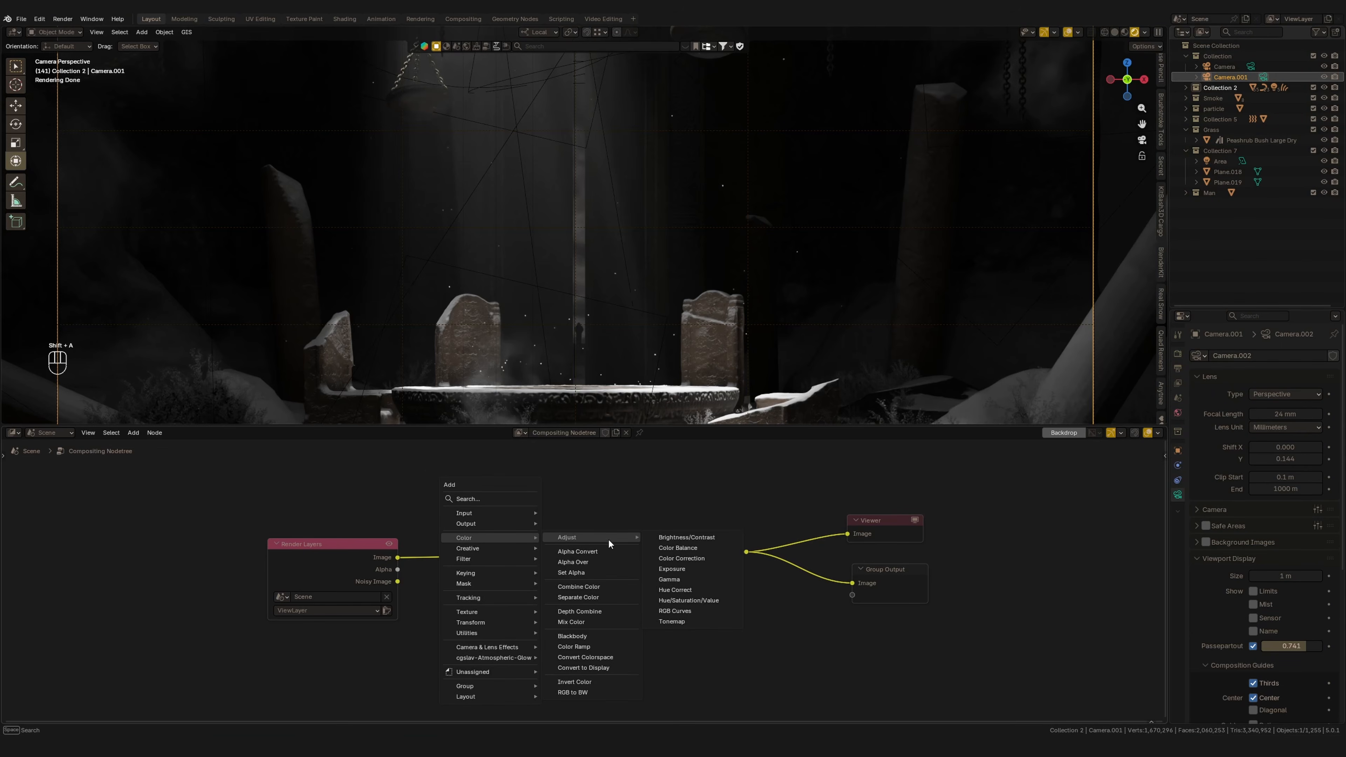
pyautogui.click(689, 548)
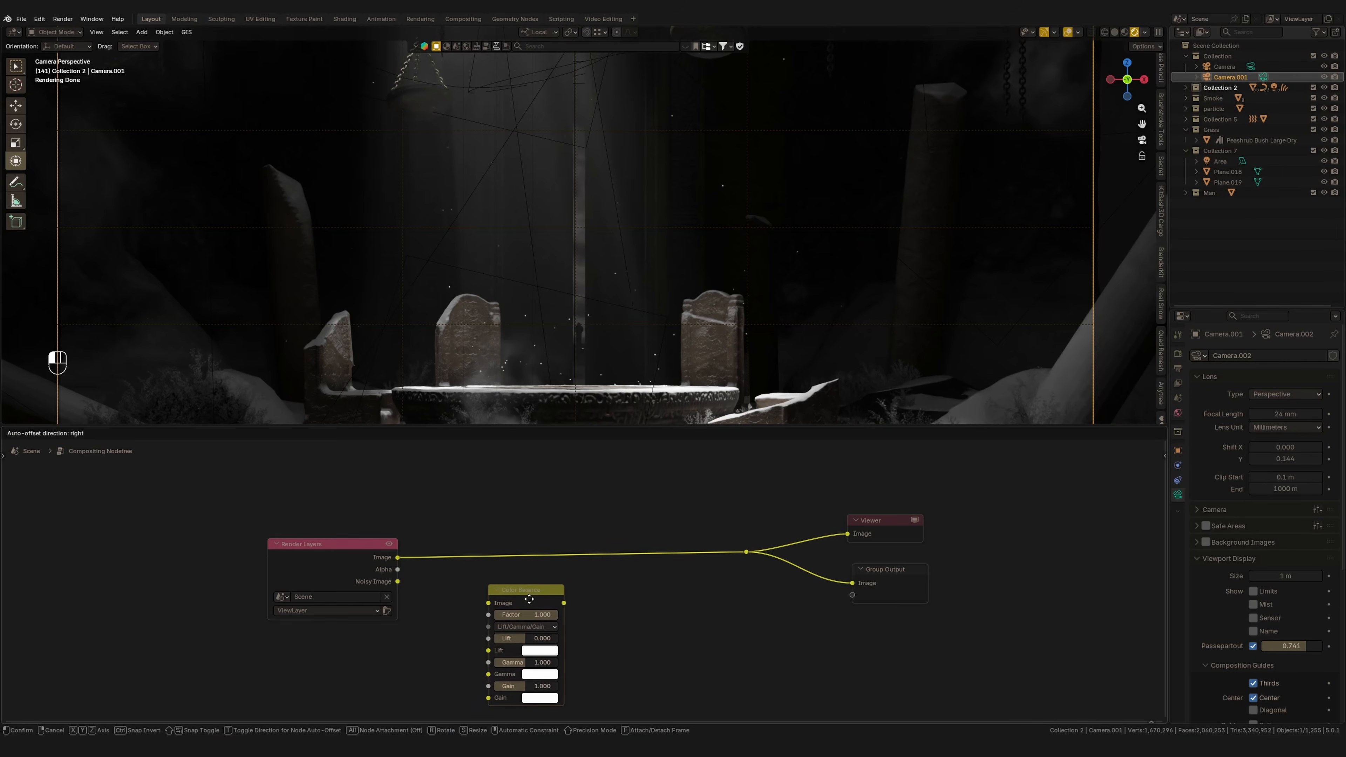
pyautogui.click(492, 586)
pyautogui.moveTo(527, 593); pyautogui.dragTo(524, 540)
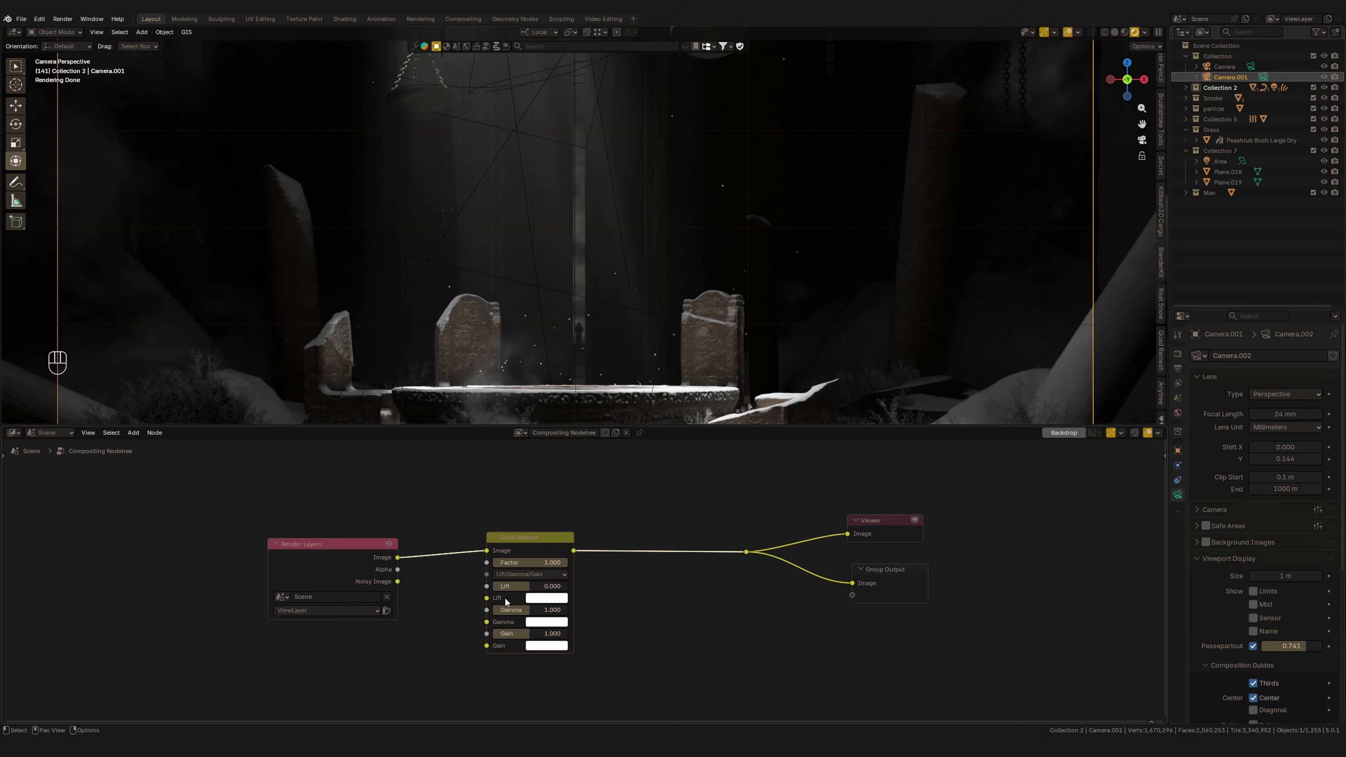
pyautogui.moveTo(504, 599); pyautogui.dragTo(507, 555, button='middle')
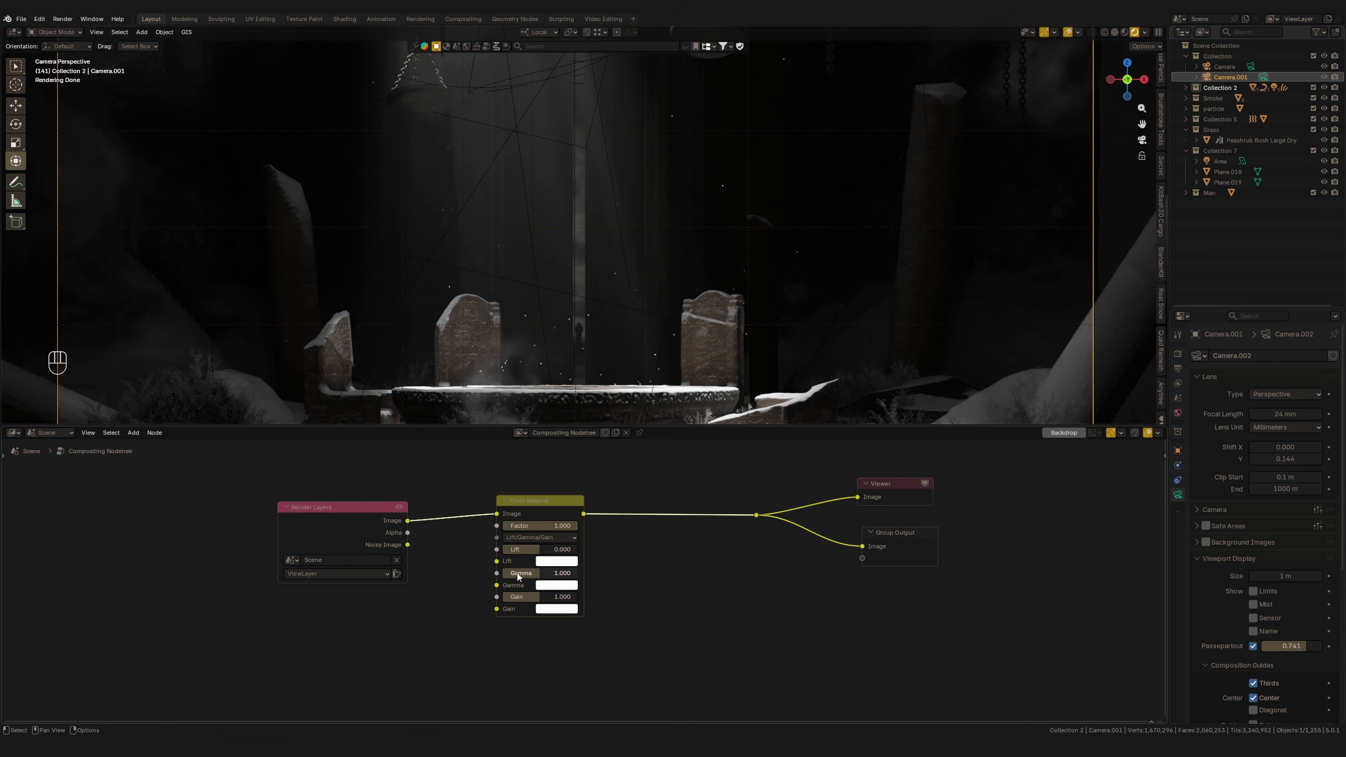
pyautogui.scroll(3, 528, 587)
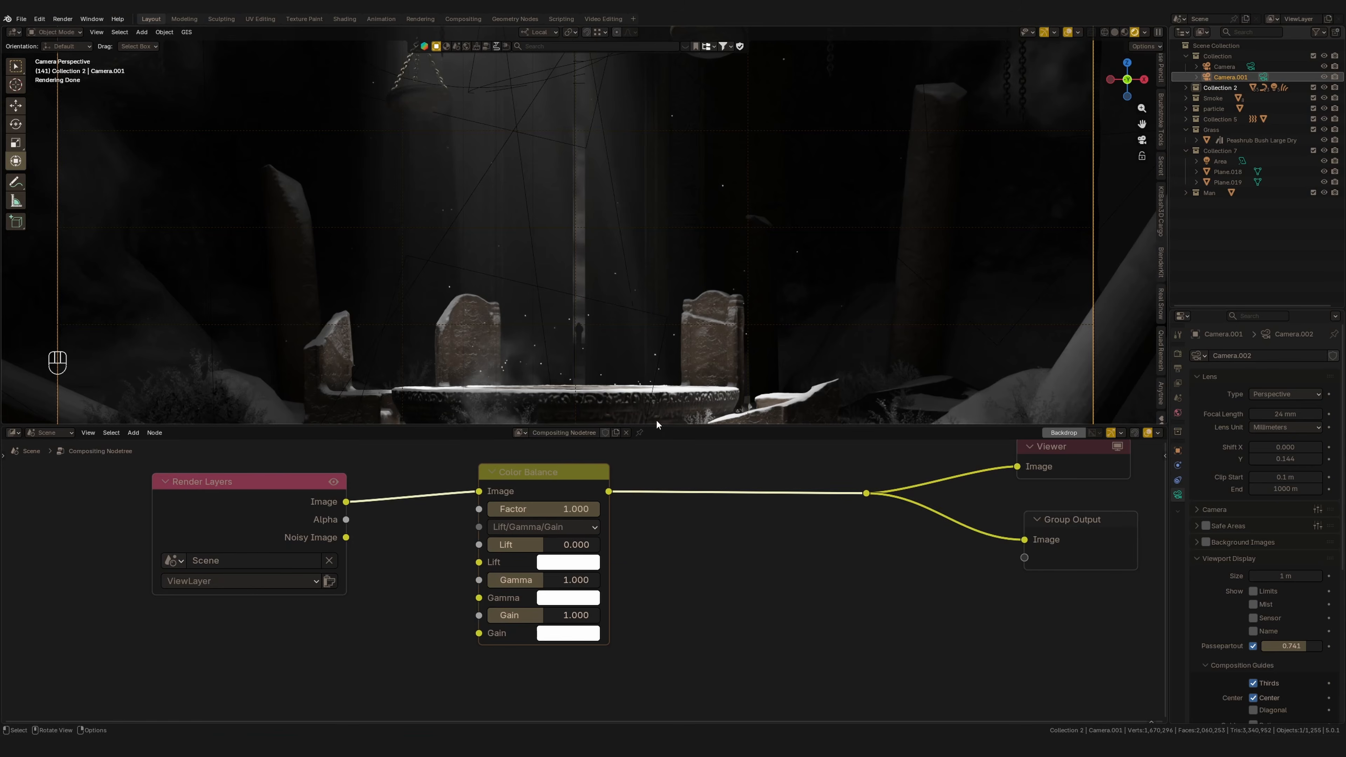
pyautogui.moveTo(555, 580); pyautogui.dragTo(532, 583)
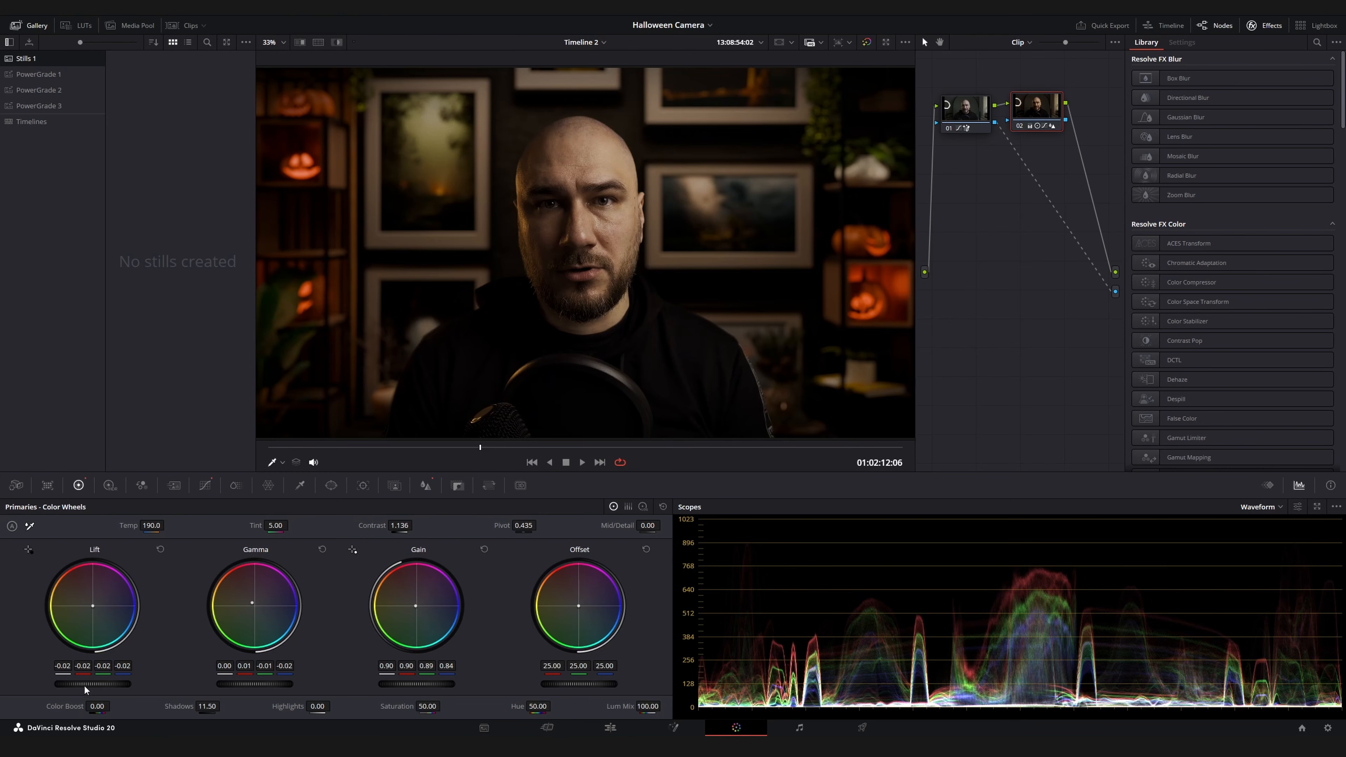
# Step: Switch to DaVinci Resolve and try adjusting the Lift and Gamma color wheels on the clip's grade
pyautogui.moveTo(85, 691); pyautogui.dragTo(109, 651)
pyautogui.moveTo(94, 606); pyautogui.dragTo(102, 601)
pyautogui.moveTo(289, 598); pyautogui.dragTo(301, 625)
pyautogui.moveTo(245, 686); pyautogui.dragTo(265, 686)
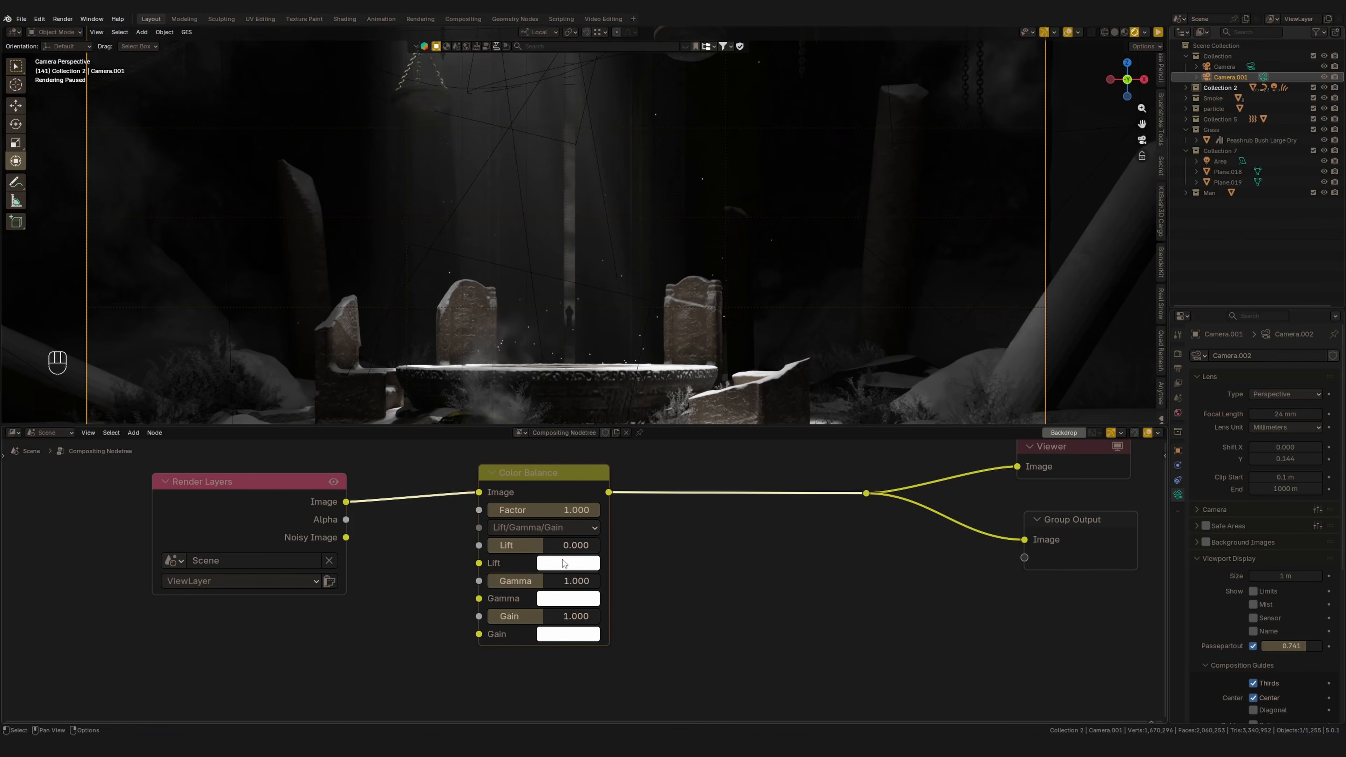
# Step: Switch back to Blender and examine the color pickers for Lift, Gamma and Gain on the Color Balance node
pyautogui.click(566, 563)
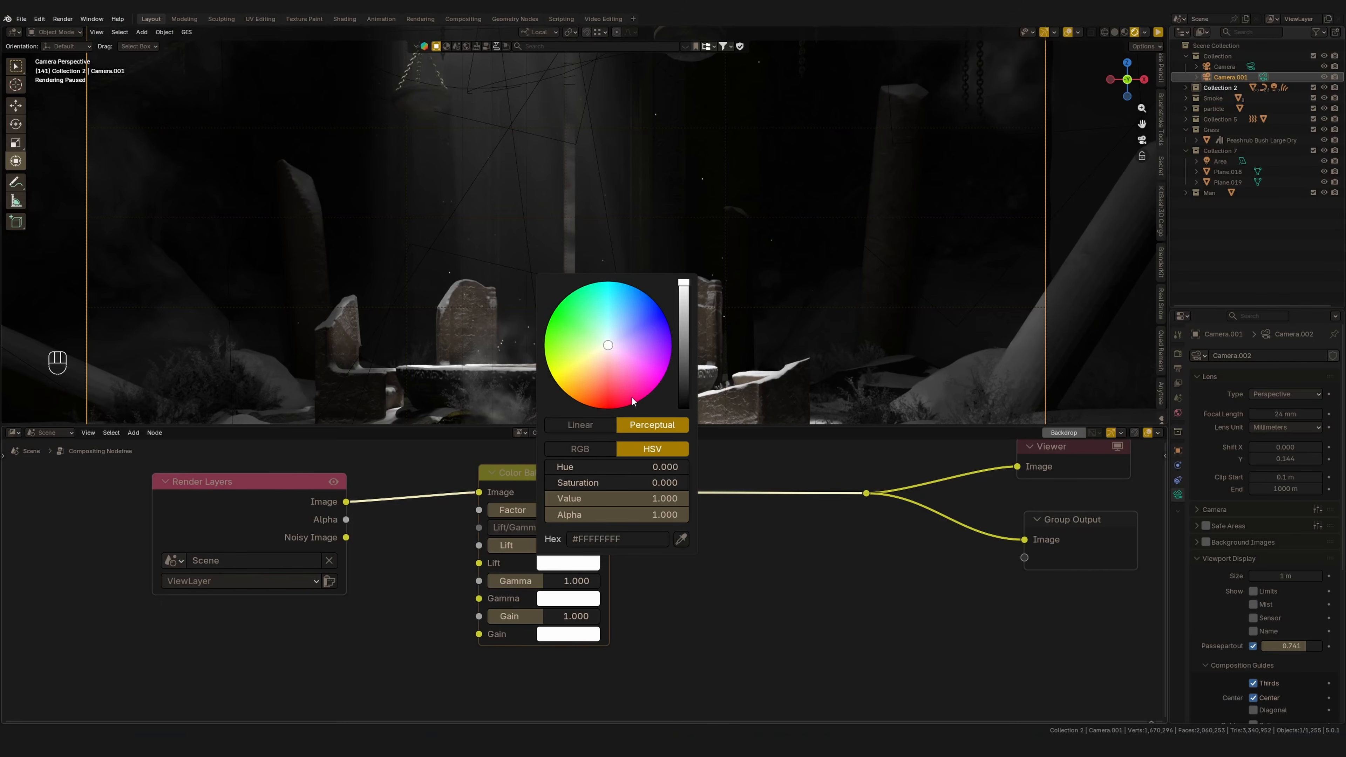
pyautogui.moveTo(608, 352); pyautogui.dragTo(624, 412)
pyautogui.click(557, 599)
pyautogui.click(569, 634)
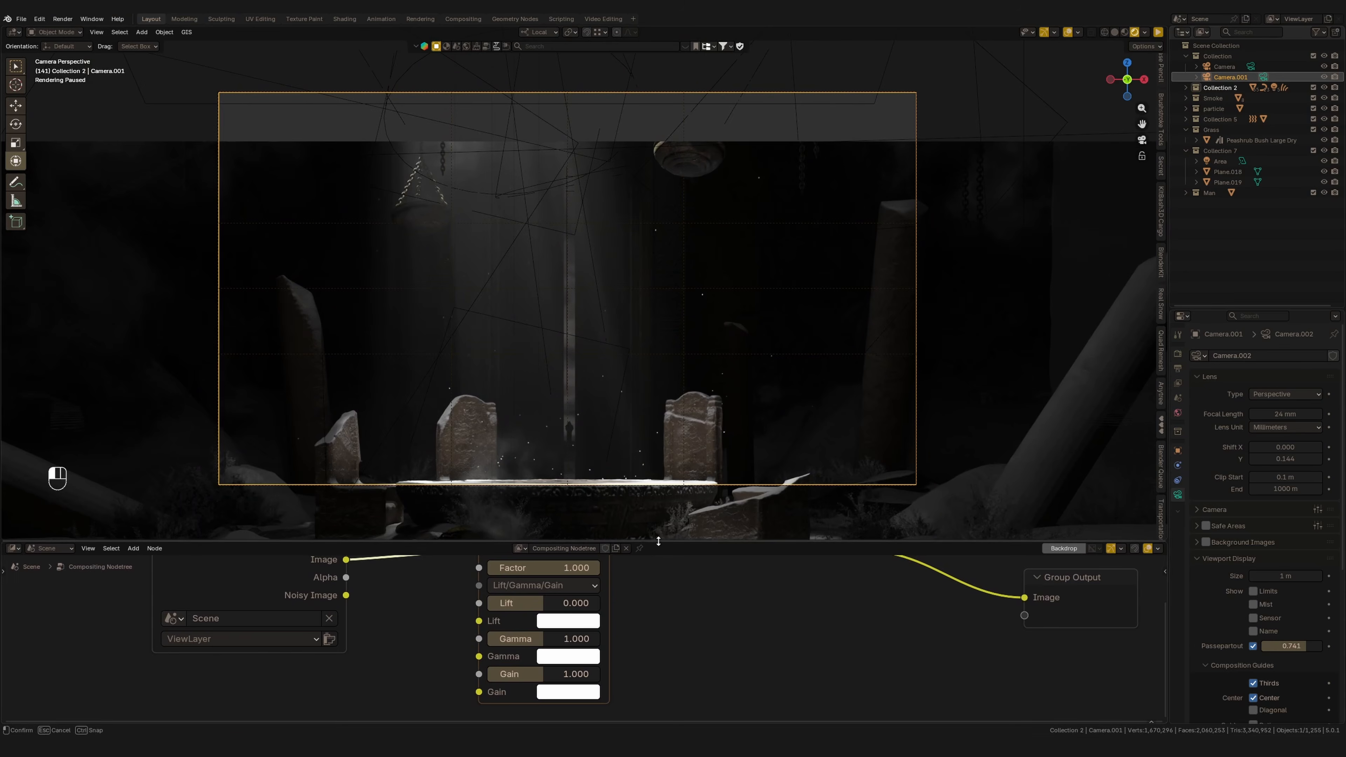
# Step: Resize the viewport and compositor areas so that the camera frame and the whole node tree both fit
pyautogui.moveTo(657, 541); pyautogui.dragTo(644, 489)
pyautogui.scroll(-3, 572, 538)
pyautogui.moveTo(574, 567); pyautogui.dragTo(575, 594, button='middle')
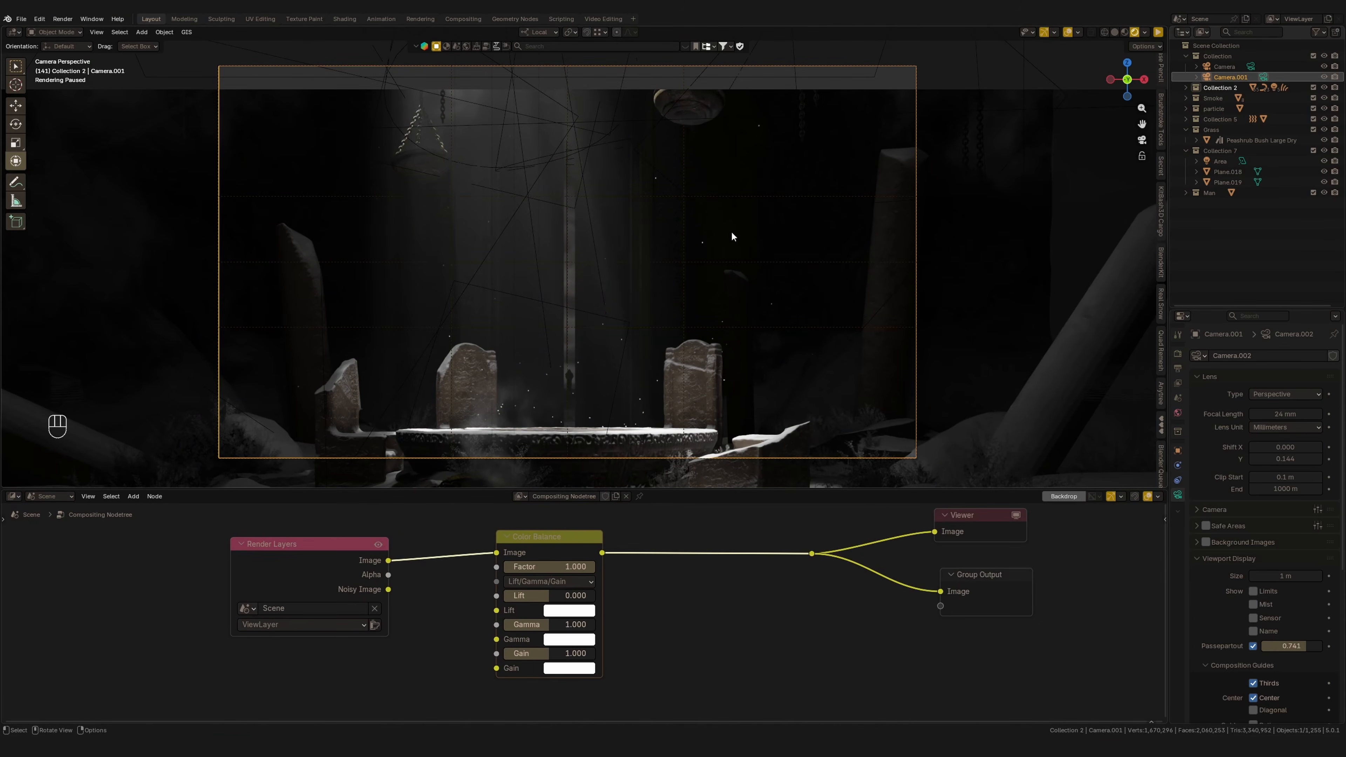
# Step: Resume the viewport render and set the viewport shading's Compositor option to Camera
pyautogui.click(1158, 32)
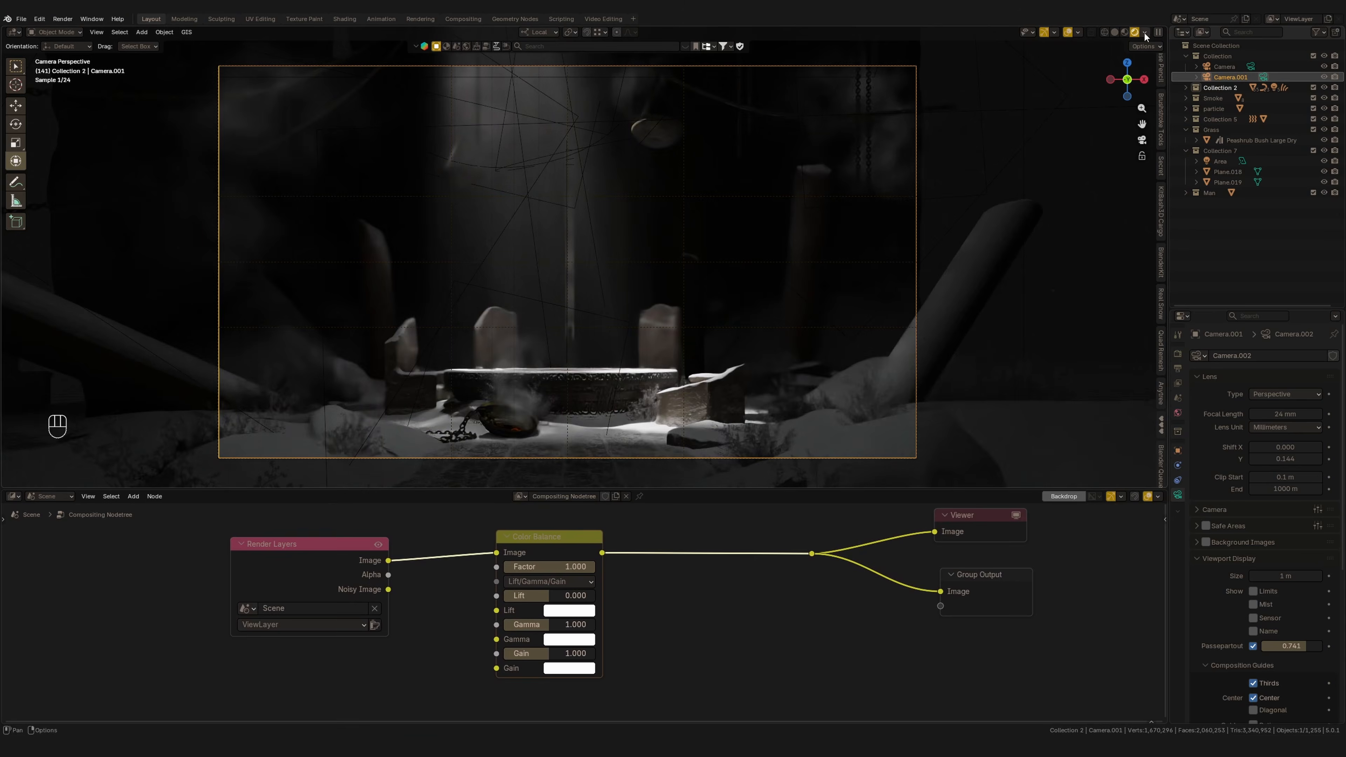
pyautogui.click(1145, 31)
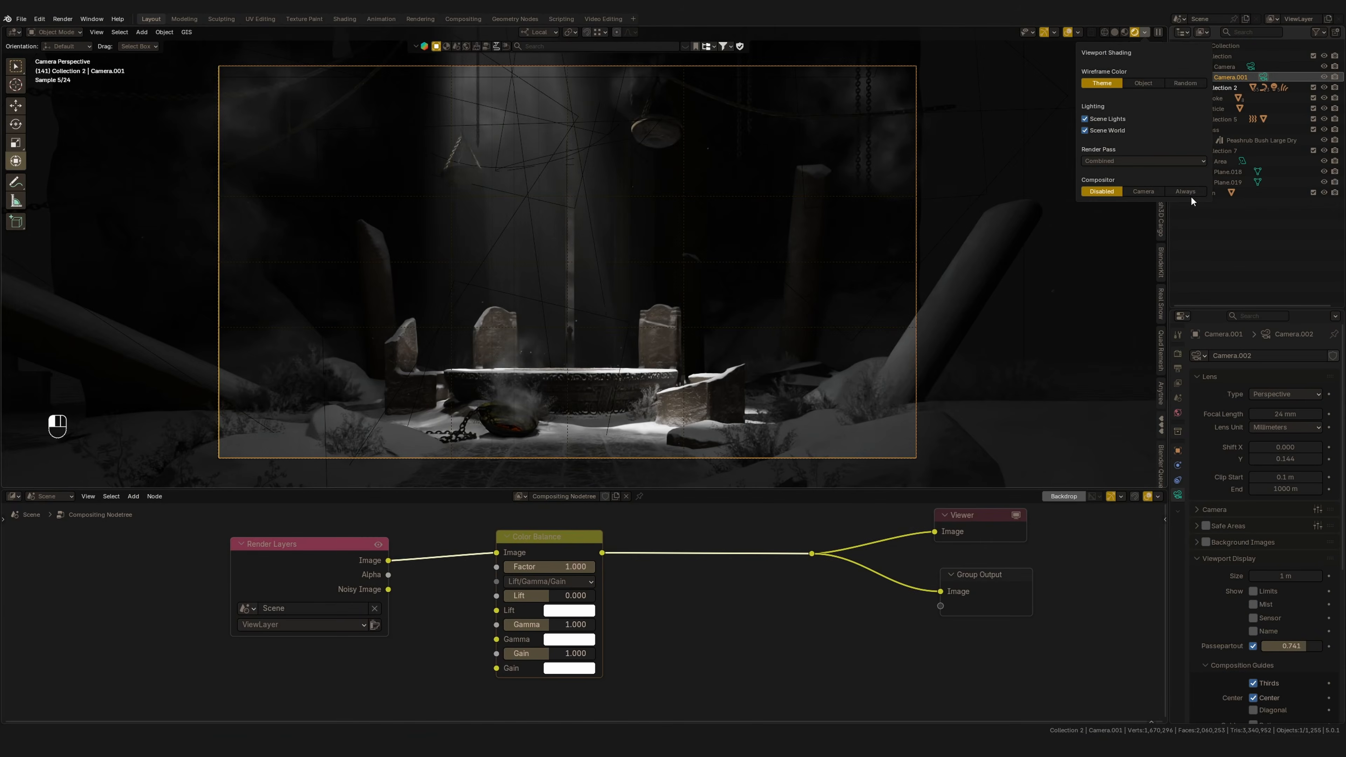
pyautogui.click(1144, 191)
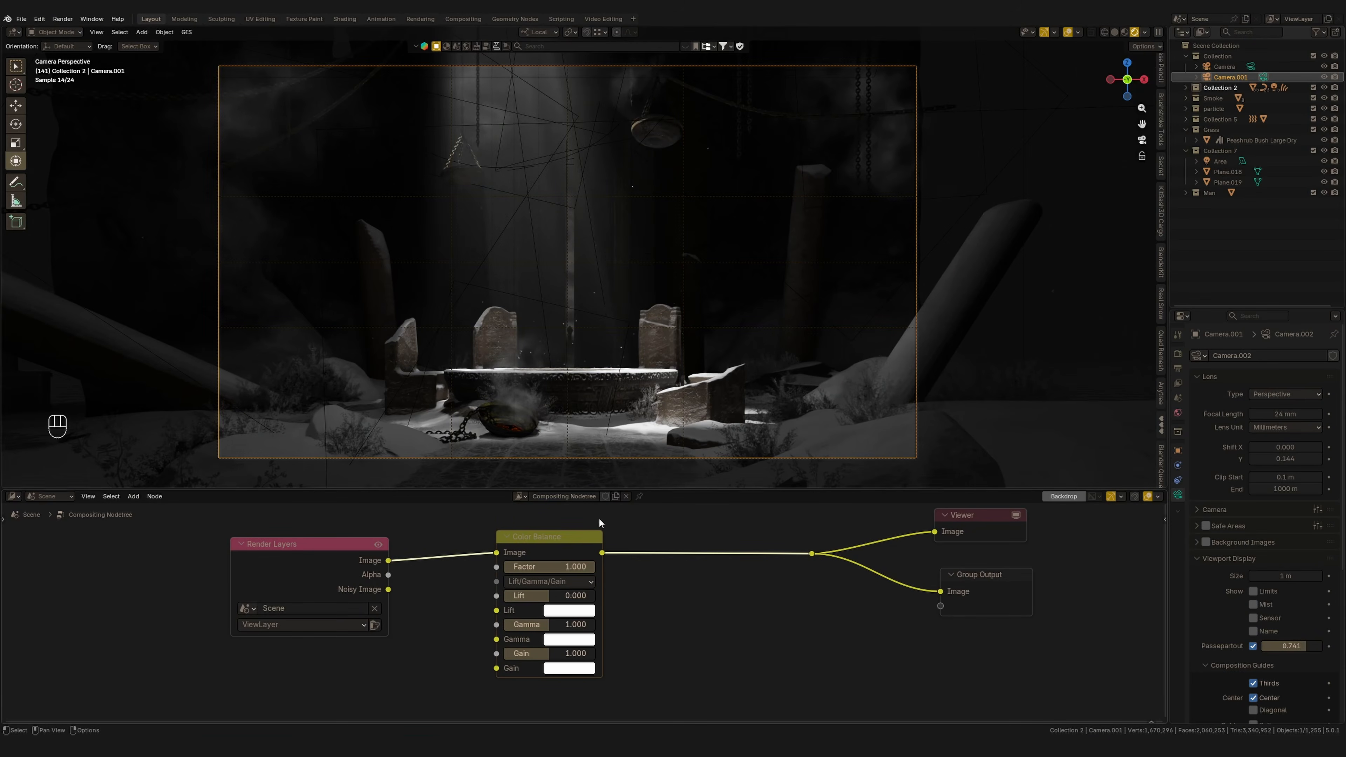
# Step: Try a pink Gamma tint with hue 0.884 and saturation 0.266 on Color Balance, and view the scene outside the camera
pyautogui.click(570, 639)
pyautogui.moveTo(604, 476); pyautogui.dragTo(615, 480)
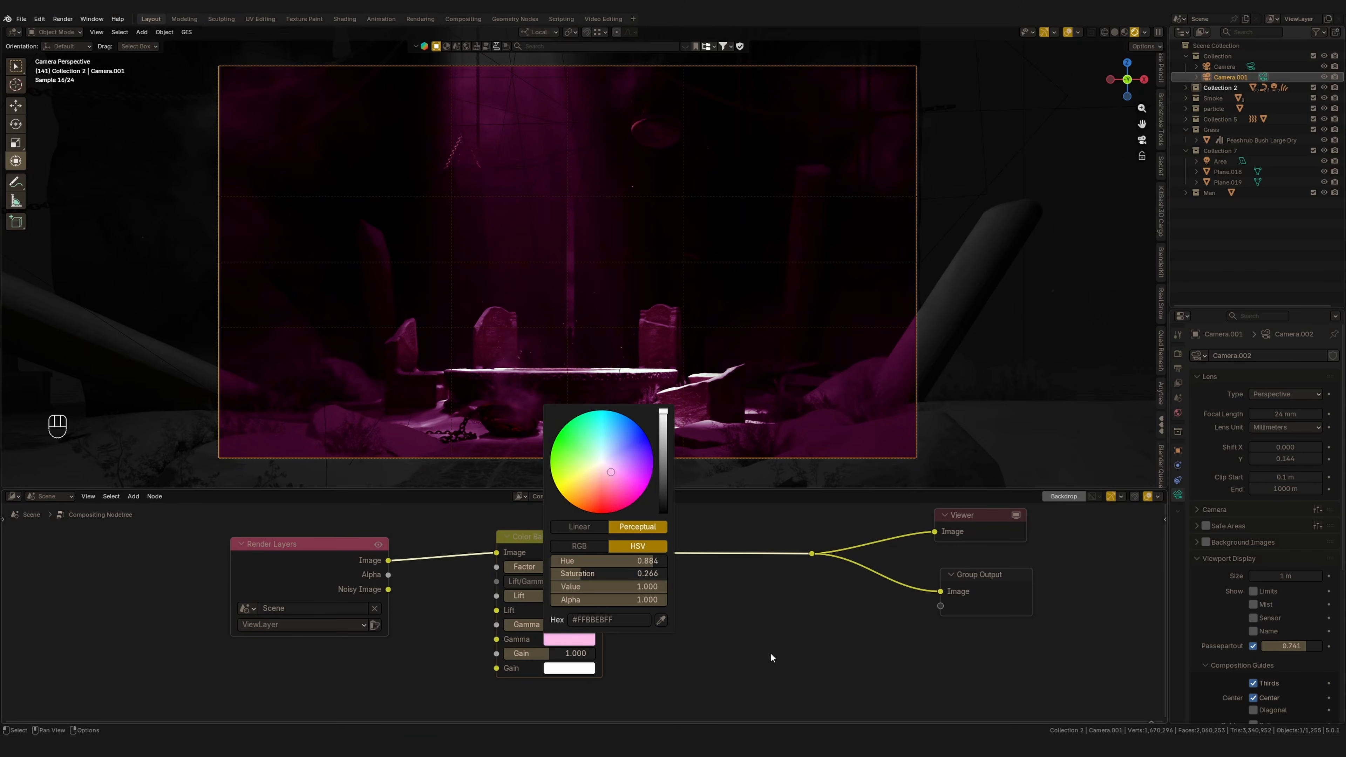
pyautogui.moveTo(609, 214); pyautogui.dragTo(720, 218, button='middle')
pyautogui.scroll(-4, 711, 270)
pyautogui.keyDown('shift'); pyautogui.moveTo(711, 269); pyautogui.dragTo(625, 276, button='middle'); pyautogui.keyUp('shift')
pyautogui.scroll(3, 855, 229)
pyautogui.keyDown('shift'); pyautogui.moveTo(854, 212); pyautogui.dragTo(709, 239, button='middle'); pyautogui.keyUp('shift')
pyautogui.keyDown('shift'); pyautogui.moveTo(657, 328); pyautogui.dragTo(682, 272, button='middle'); pyautogui.keyUp('shift')
# Step: Try the viewport Compositor option Always with a green Gamma tint, and set the option back to Camera
pyautogui.click(1145, 32)
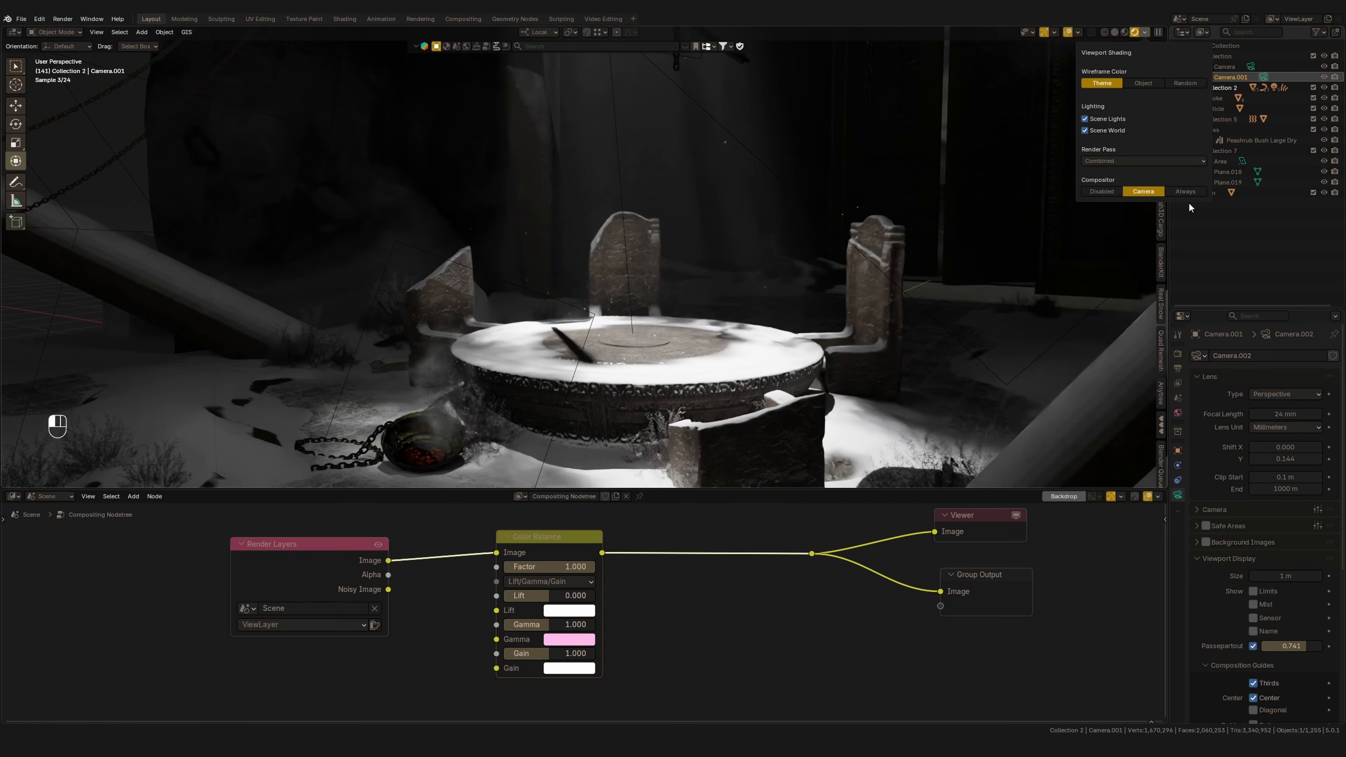
pyautogui.click(1185, 192)
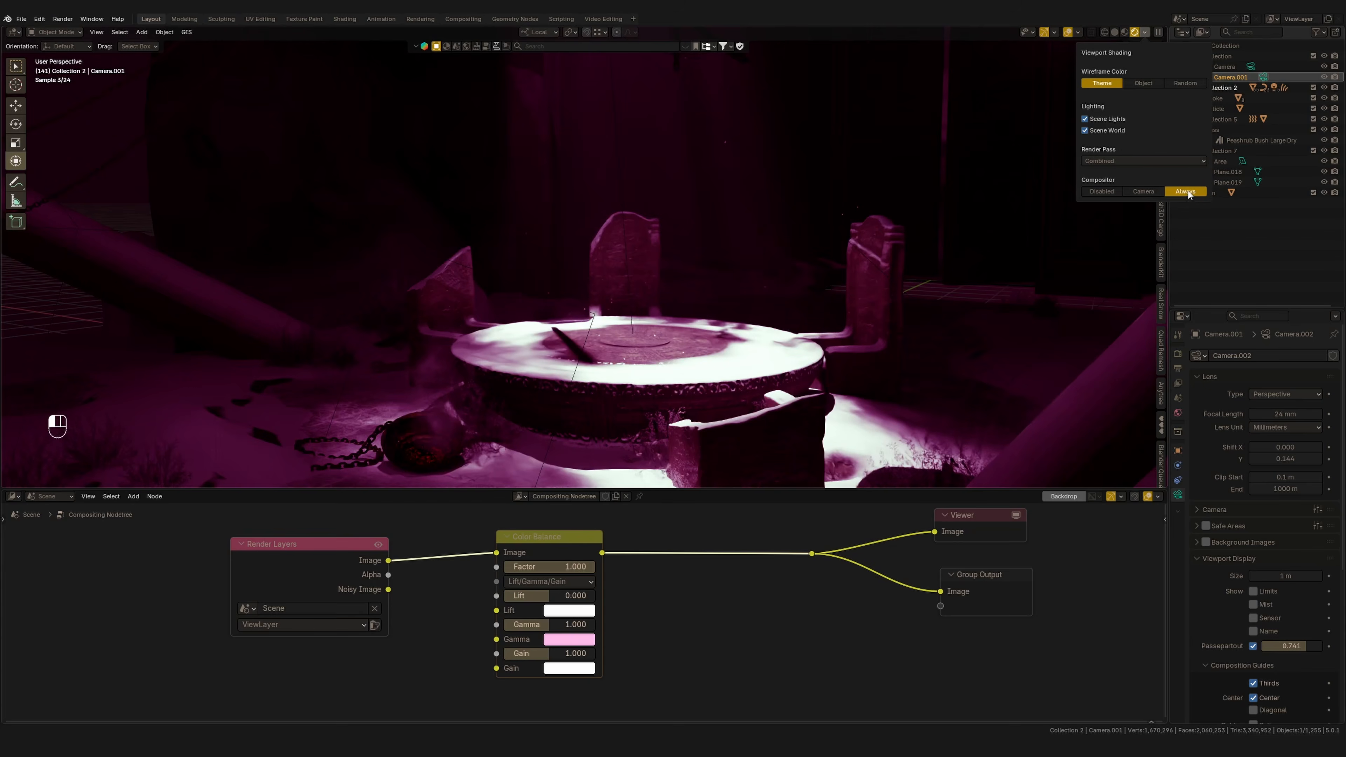
pyautogui.click(571, 639)
pyautogui.moveTo(610, 451); pyautogui.dragTo(582, 449)
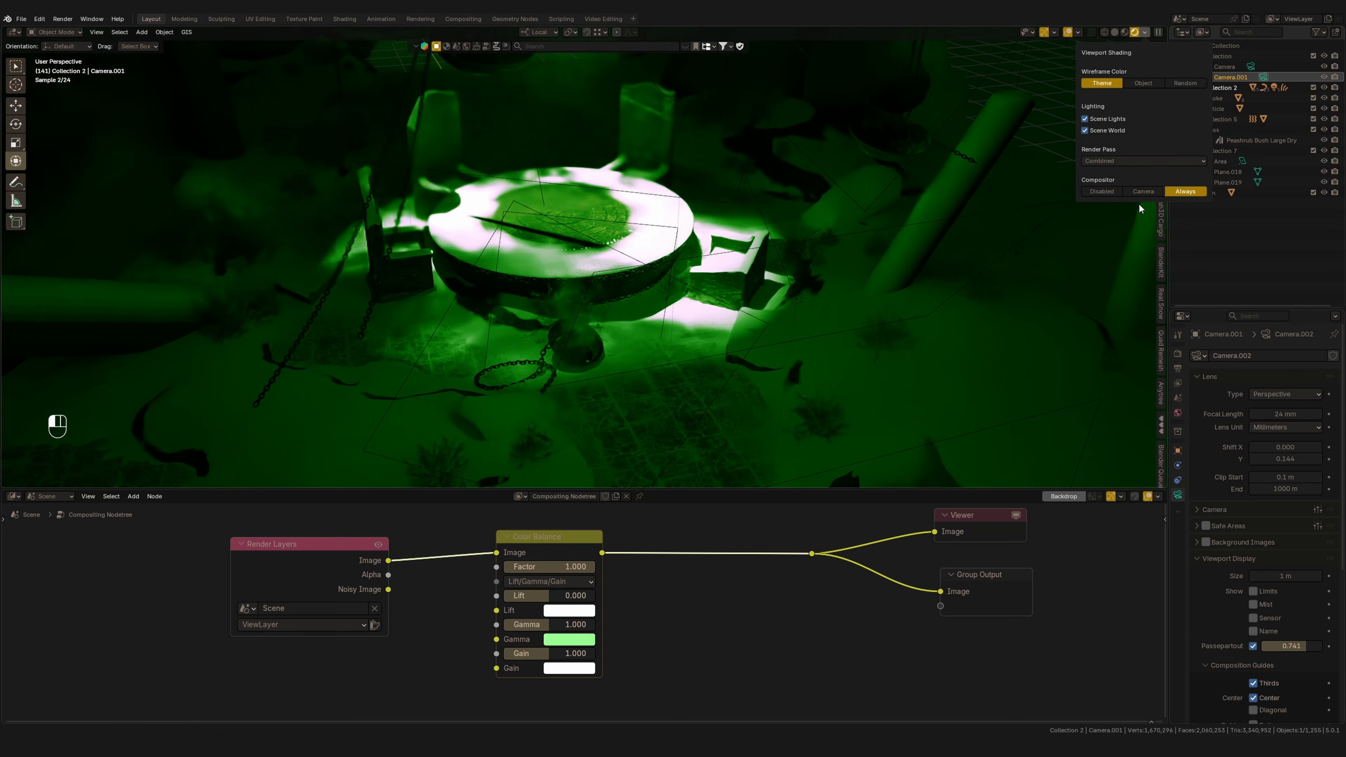
pyautogui.click(1144, 191)
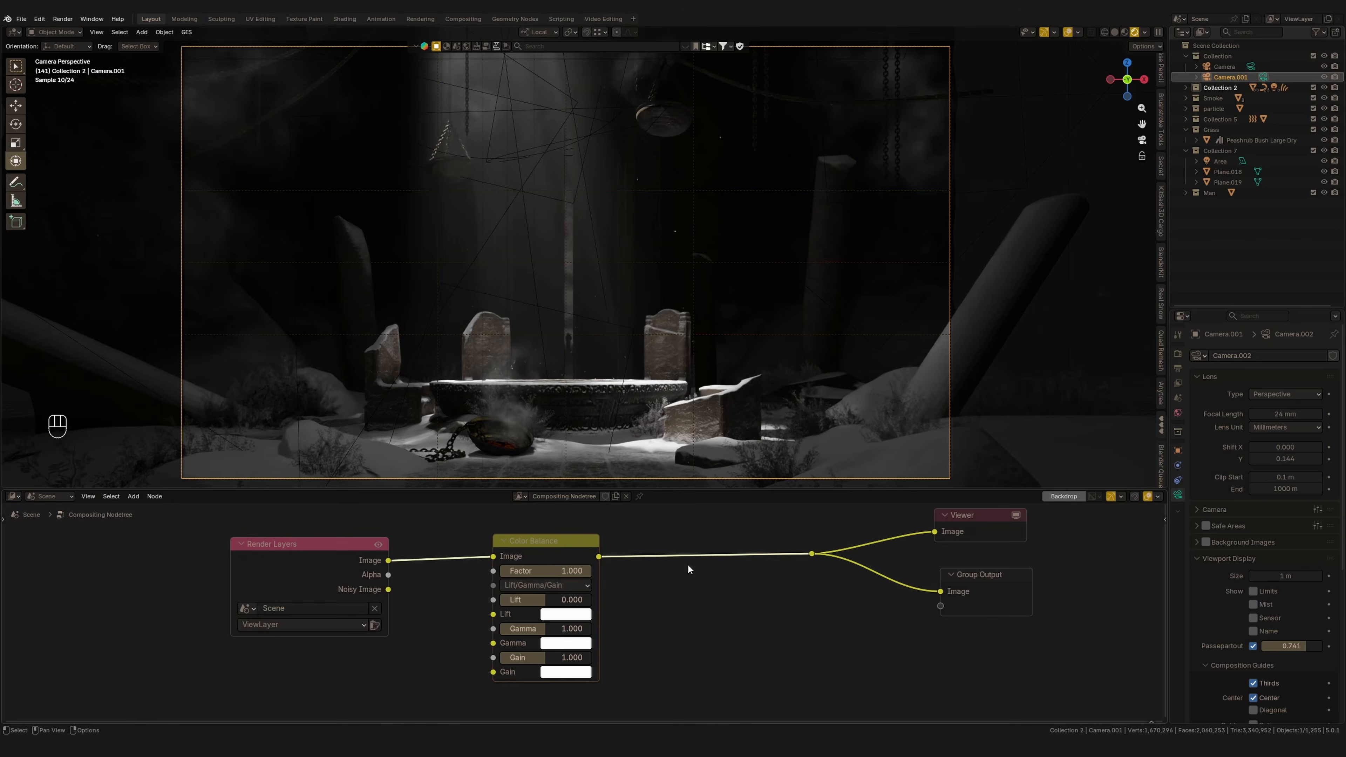
# Step: Tint the Color Balance node's Lift a very faint cool blue and its Gain a warm peach
pyautogui.keyDown('ctrl'); pyautogui.moveTo(688, 565); pyautogui.dragTo(555, 551, button='middle'); pyautogui.keyUp('ctrl')
pyautogui.moveTo(555, 551); pyautogui.dragTo(566, 562, button='middle')
pyautogui.moveTo(564, 560)
pyautogui.mouseDown()
pyautogui.moveTo(578, 554)
pyautogui.moveTo(562, 559)
pyautogui.mouseUp()
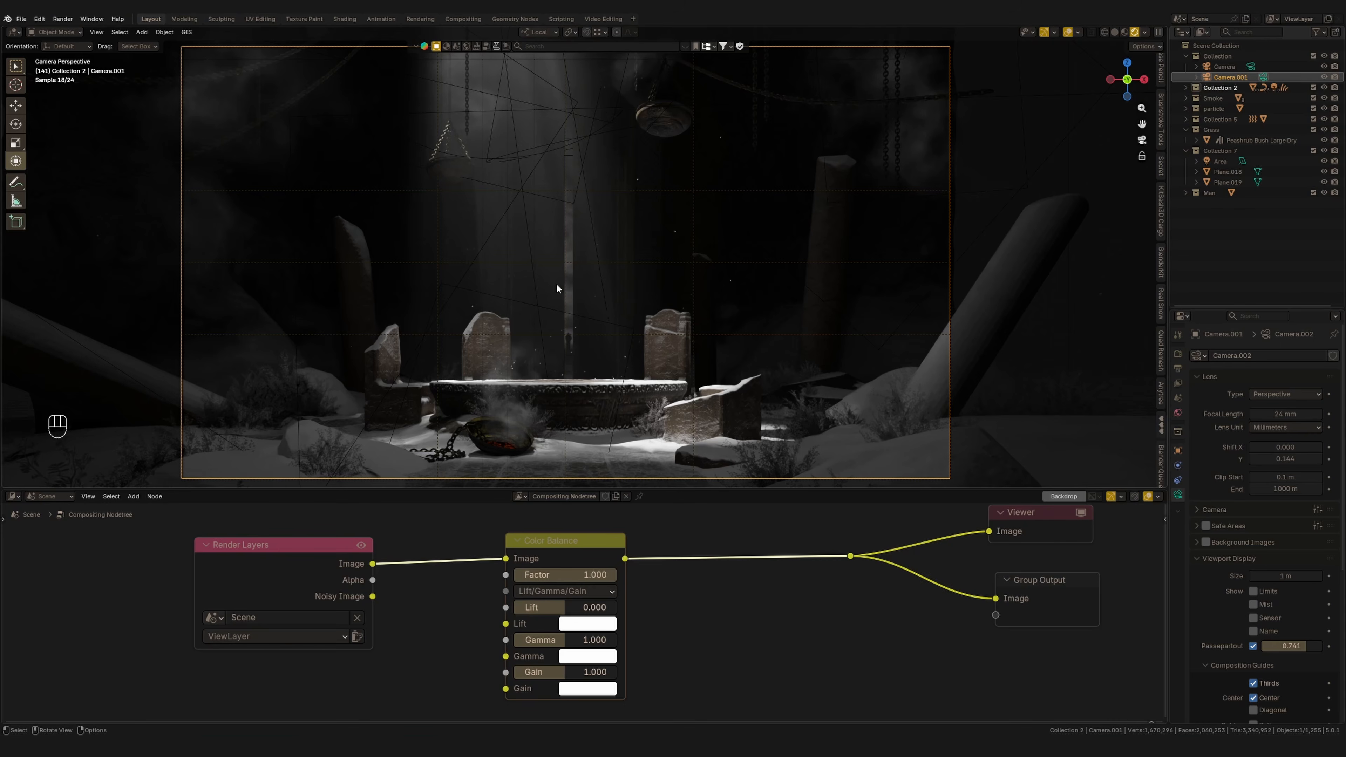
pyautogui.click(587, 624)
pyautogui.moveTo(626, 428); pyautogui.dragTo(626, 422)
pyautogui.moveTo(657, 536); pyautogui.dragTo(618, 503)
pyautogui.click(576, 691)
pyautogui.click(588, 624)
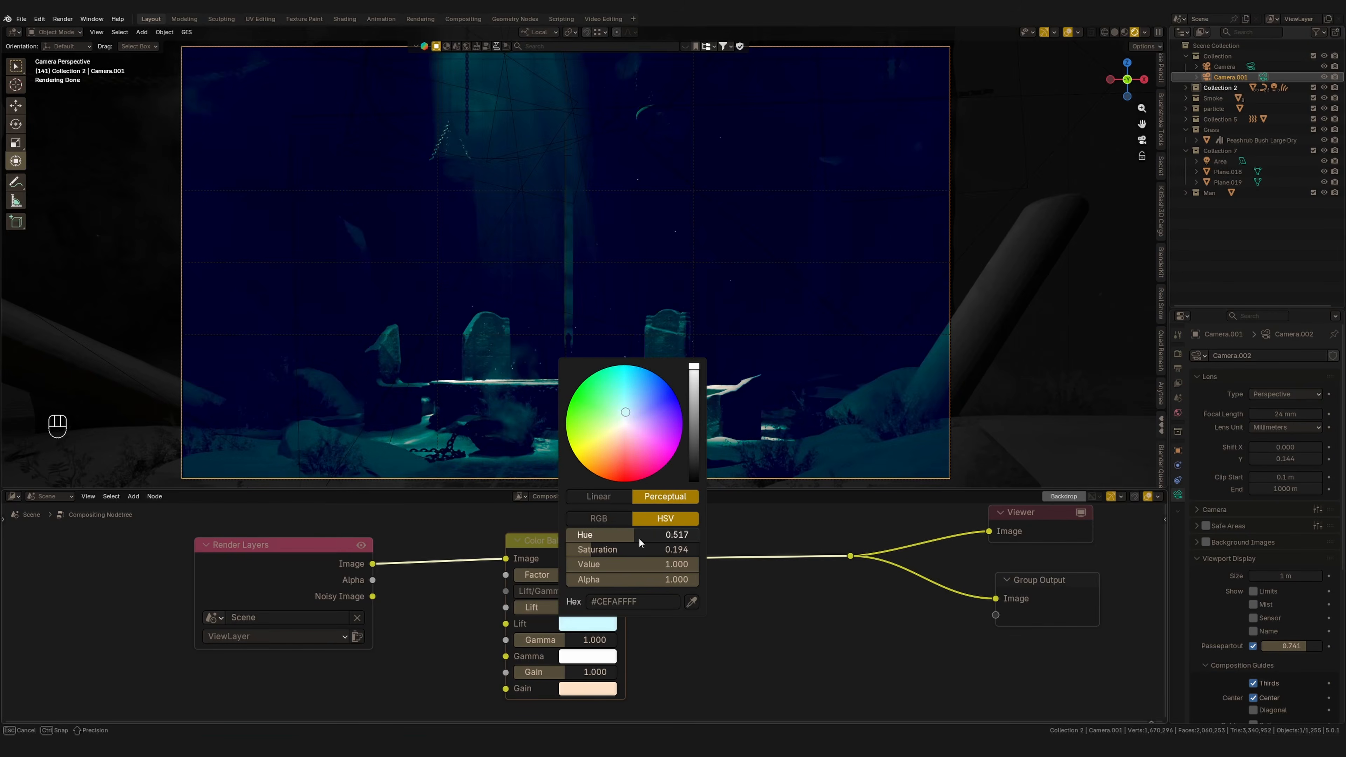
pyautogui.moveTo(665, 549)
pyautogui.mouseDown()
pyautogui.moveTo(649, 549)
pyautogui.moveTo(655, 536)
pyautogui.mouseUp()
# Step: Set the Color Balance Gain to 1.567 with a stronger orange tint, and tint the Gamma pale cyan with value 1.057
pyautogui.moveTo(546, 671); pyautogui.dragTo(566, 671)
pyautogui.click(587, 688)
pyautogui.moveTo(599, 616); pyautogui.dragTo(616, 615)
pyautogui.click(587, 657)
pyautogui.moveTo(613, 569); pyautogui.dragTo(651, 566)
# Step: Add a Color Correction node between Render Layers and the Color Balance node
pyautogui.scroll(-1, 487, 542)
pyautogui.hotkey('shift', 'a')
pyautogui.moveTo(488, 564)
pyautogui.moveTo(572, 407)
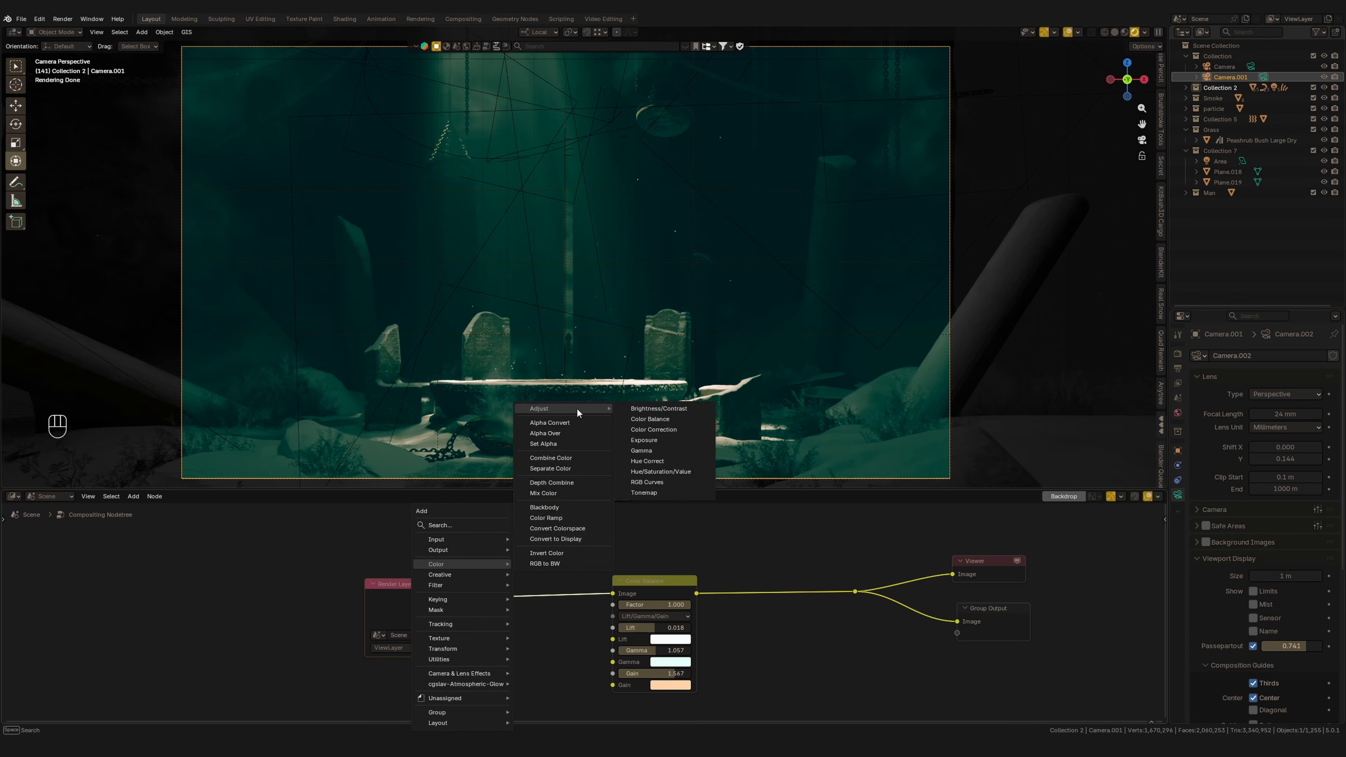
pyautogui.click(662, 429)
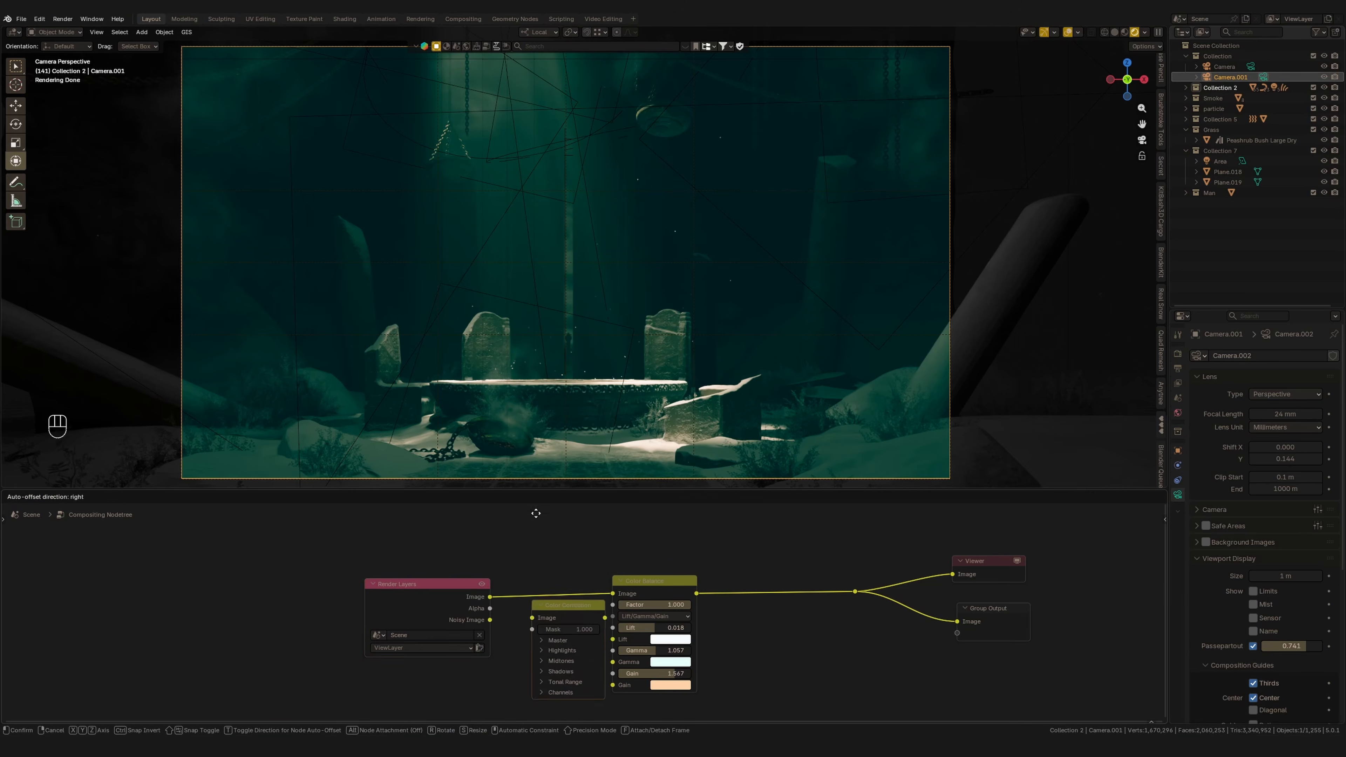
pyautogui.click(555, 583)
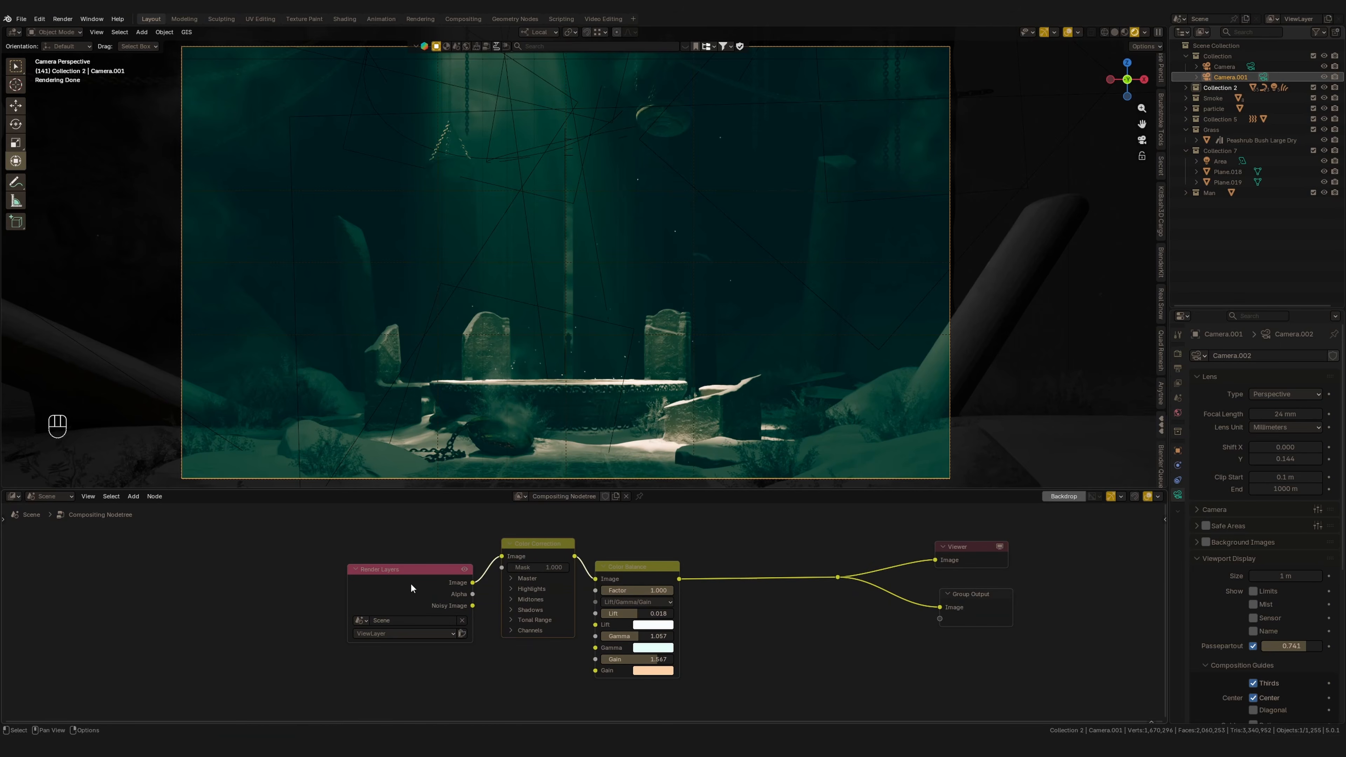
# Step: Expand the Master settings of the Color Correction node
pyautogui.scroll(2, 555, 562)
pyautogui.click(459, 571)
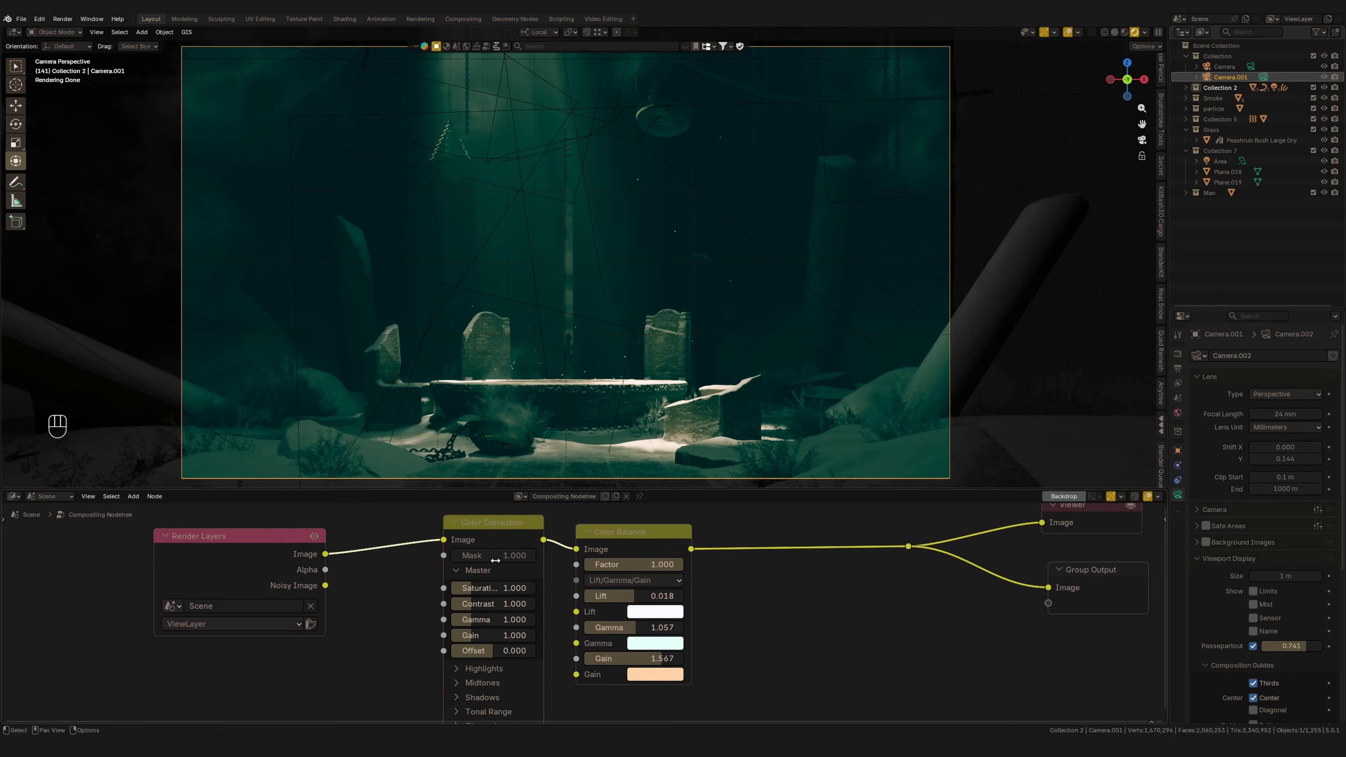
pyautogui.moveTo(464, 634); pyautogui.dragTo(464, 631, button='middle')
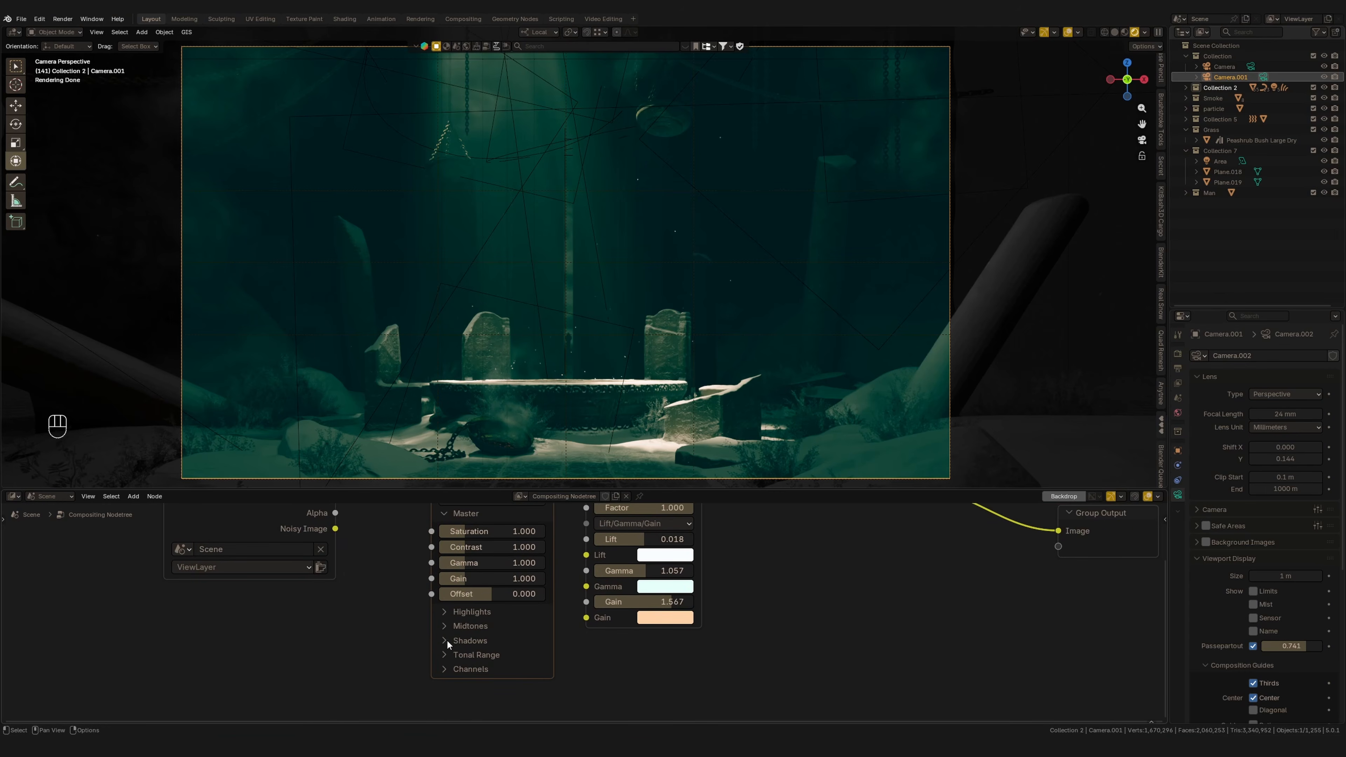
# Step: Expand the Shadows settings of the Color Correction node and raise the Shadows Gamma to 1.101
pyautogui.click(446, 641)
pyautogui.click(445, 626)
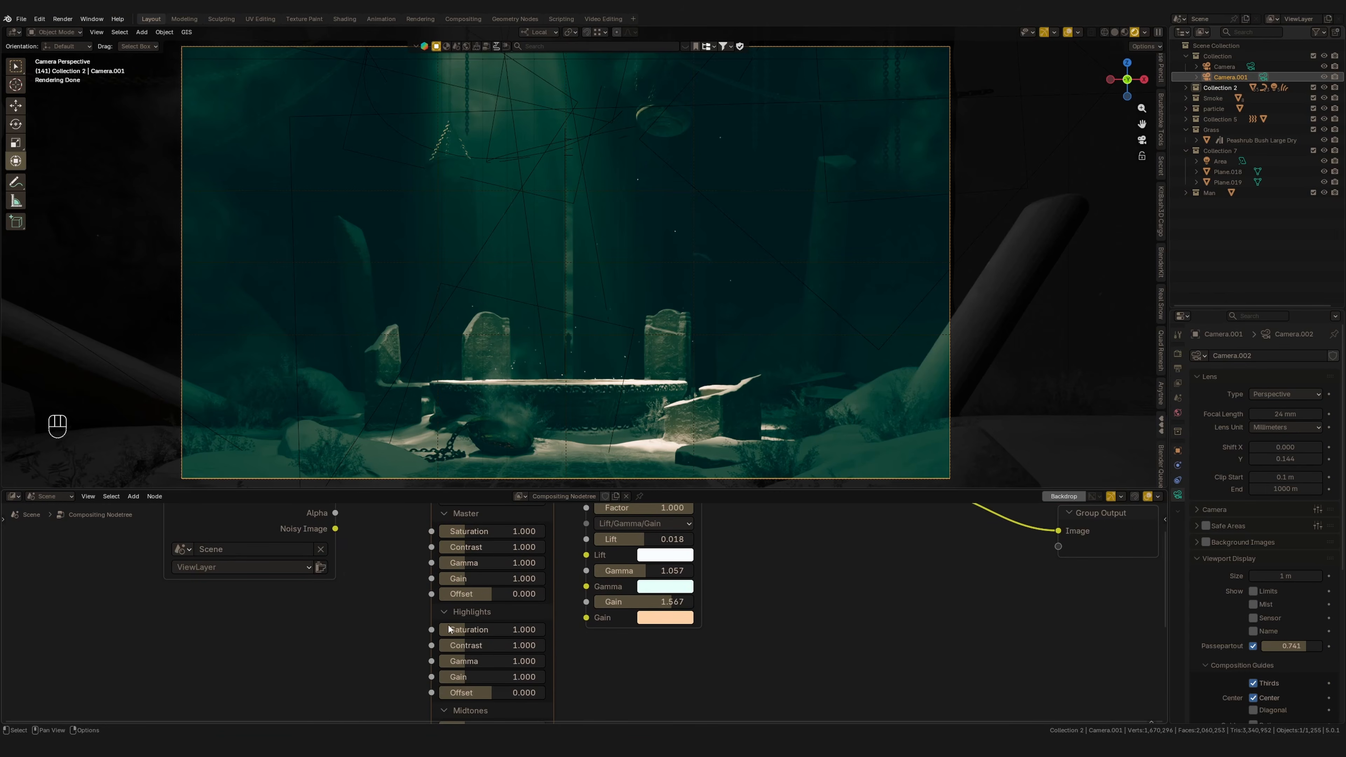
pyautogui.moveTo(440, 611); pyautogui.dragTo(497, 546, button='middle')
pyautogui.click(449, 586)
pyautogui.click(447, 600)
pyautogui.click(461, 609)
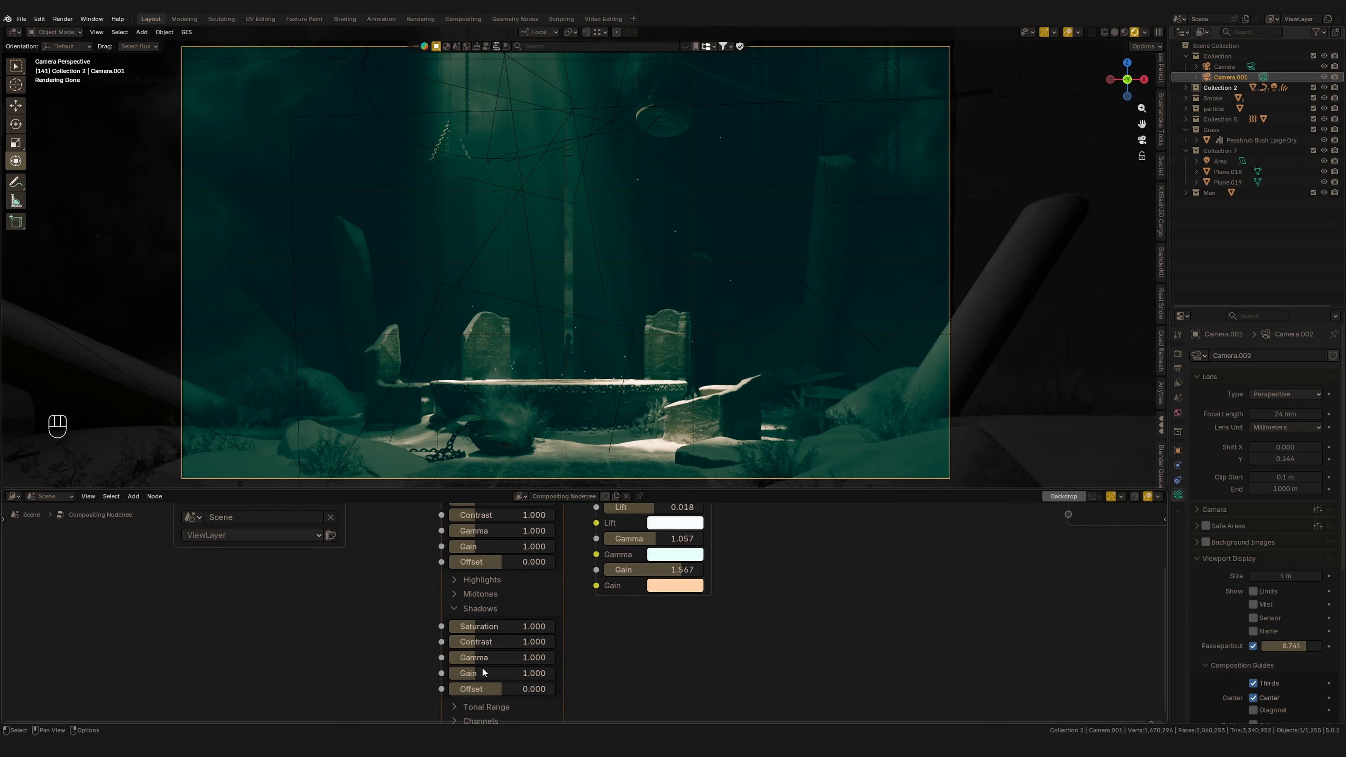
pyautogui.moveTo(469, 636); pyautogui.dragTo(453, 590, button='middle')
pyautogui.moveTo(455, 611); pyautogui.dragTo(486, 615)
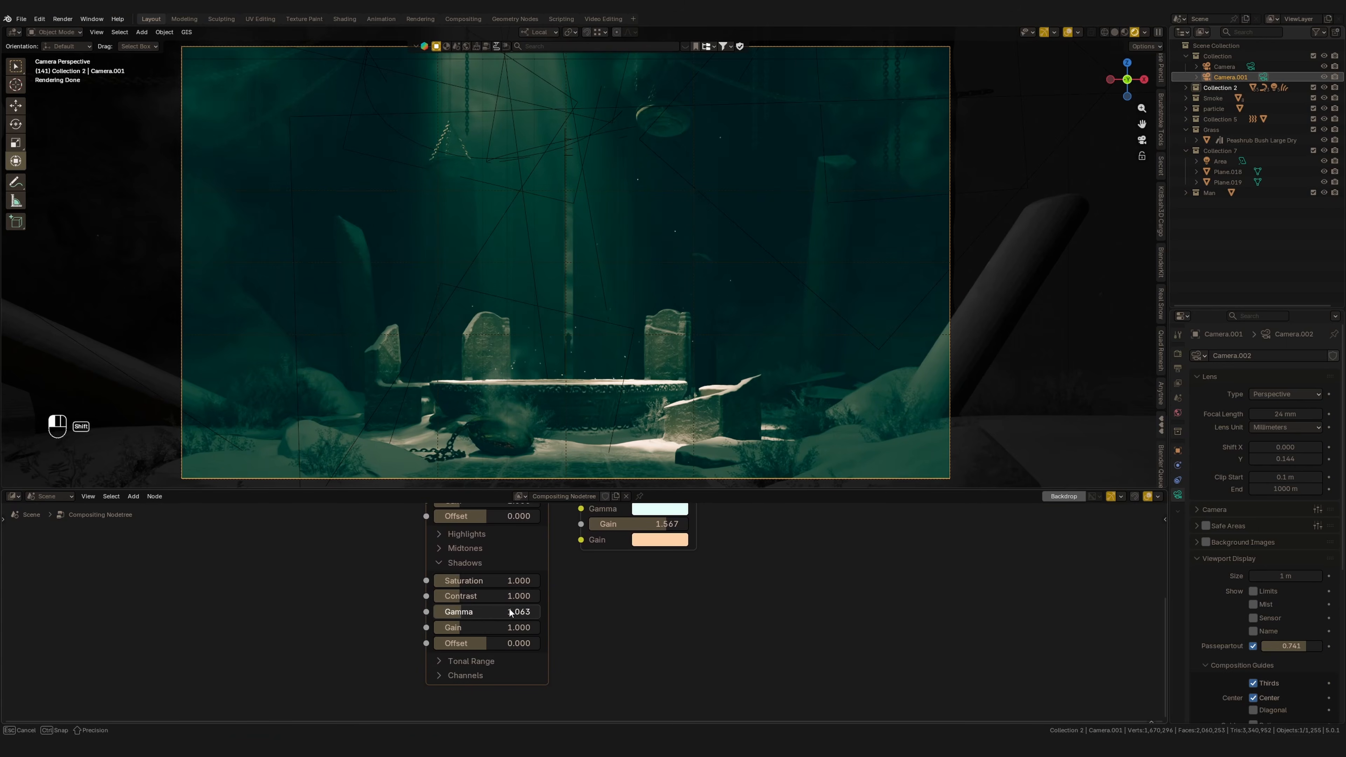
# Step: Lower the Color Balance node's Lift to 0.010 and reset its Lift tint to plain white
pyautogui.moveTo(512, 579); pyautogui.dragTo(436, 716, button='middle')
pyautogui.keyDown('shift'); pyautogui.moveTo(581, 599); pyautogui.dragTo(570, 604); pyautogui.keyUp('shift')
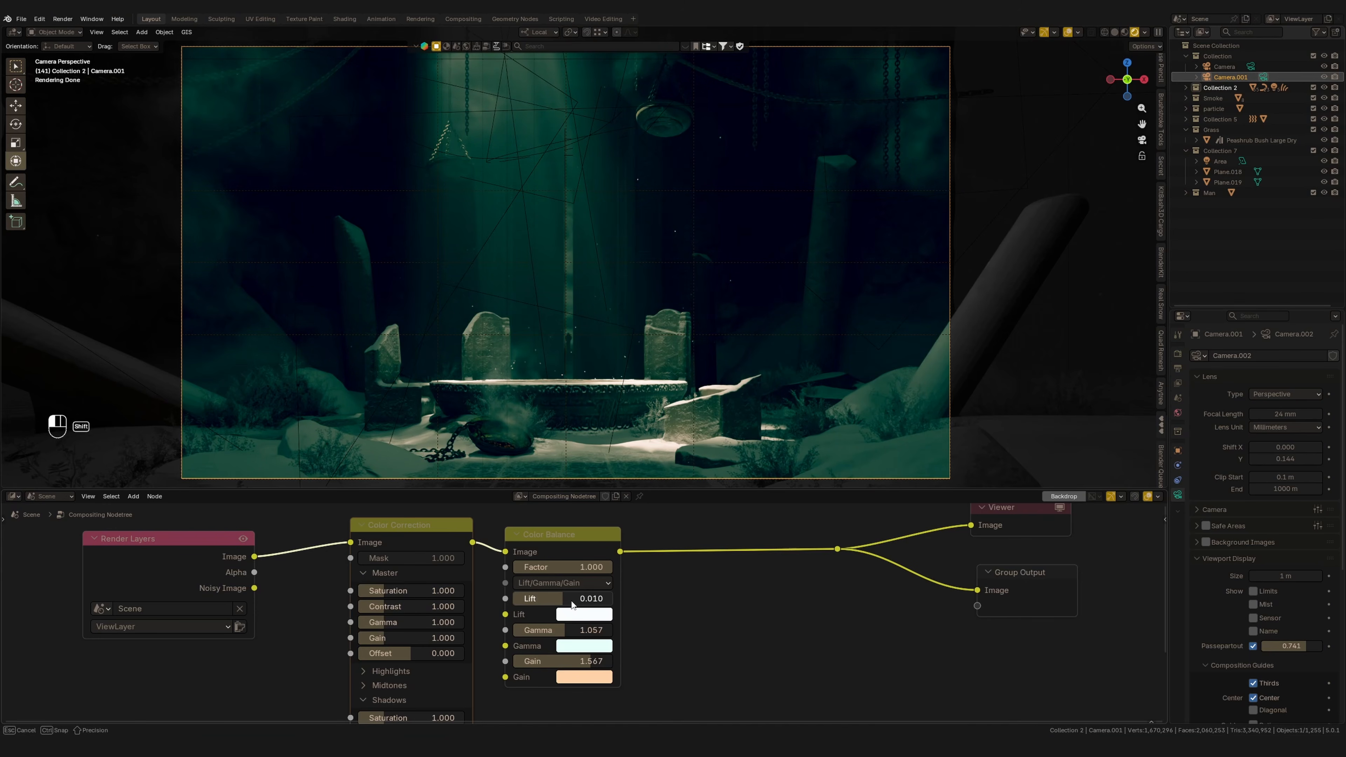
pyautogui.keyDown('shift'); pyautogui.moveTo(572, 605); pyautogui.dragTo(573, 605); pyautogui.keyUp('shift')
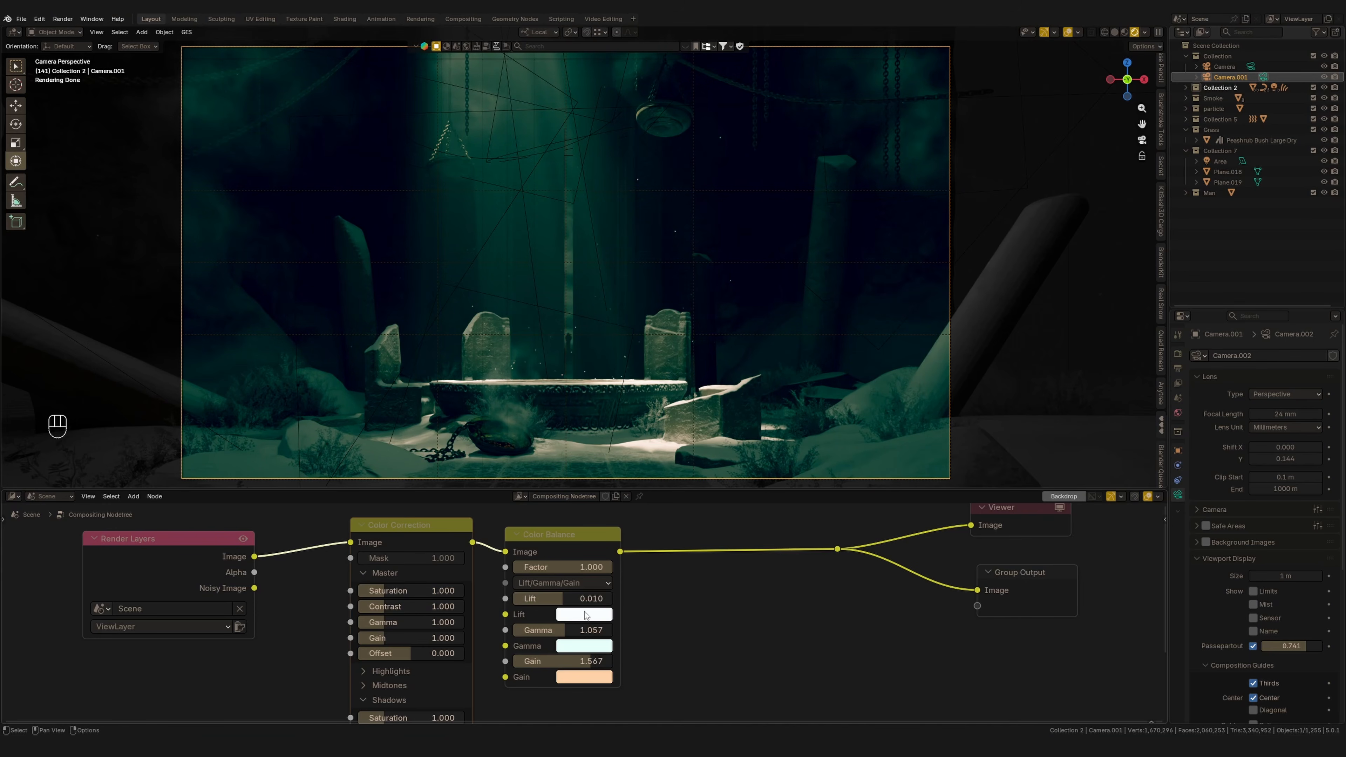
pyautogui.press('BackSpace')
pyautogui.keyDown('shift'); pyautogui.moveTo(582, 603); pyautogui.dragTo(570, 605); pyautogui.keyUp('shift')
# Step: Give the Color Balance Lift tint a hue of 0.201 with zero saturation, and lower the Lift value to -0.002
pyautogui.click(581, 616)
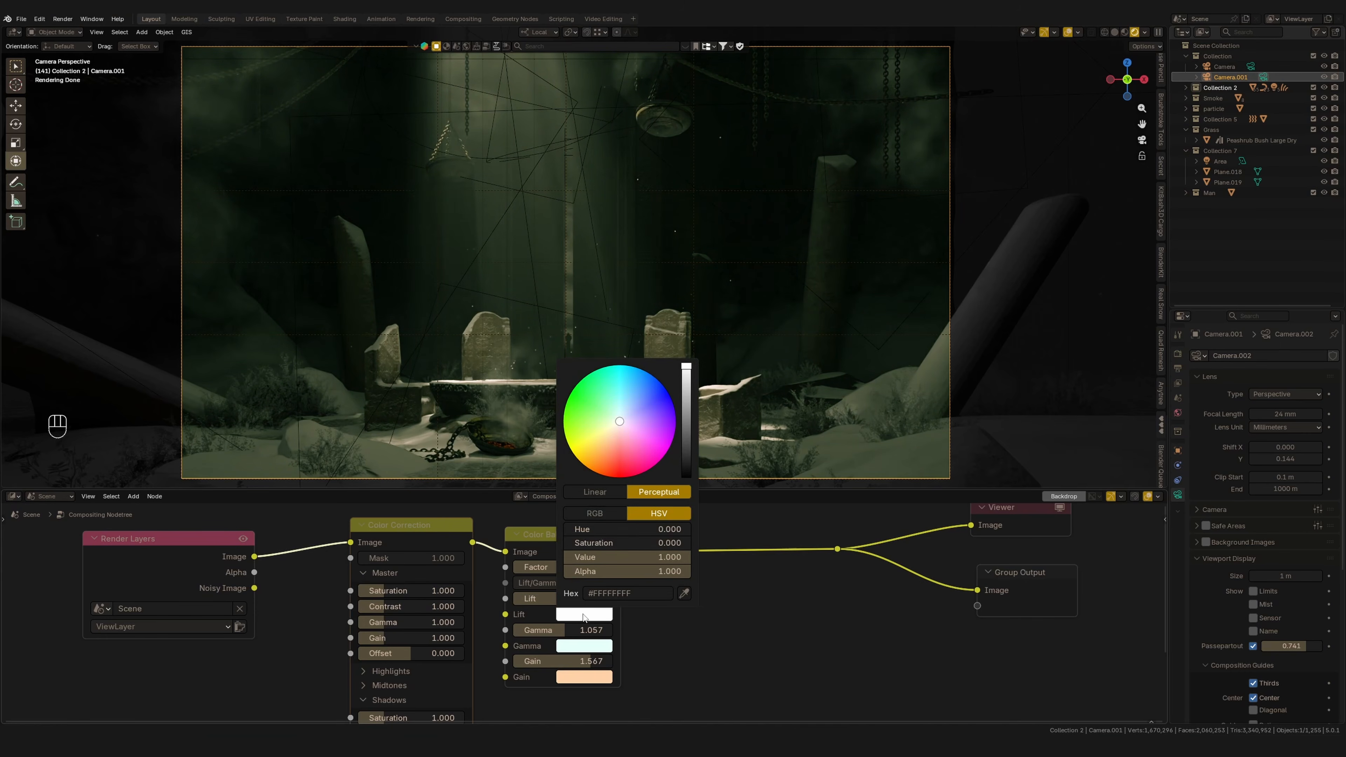
pyautogui.moveTo(602, 547); pyautogui.dragTo(645, 532)
pyautogui.moveTo(633, 530); pyautogui.dragTo(654, 543)
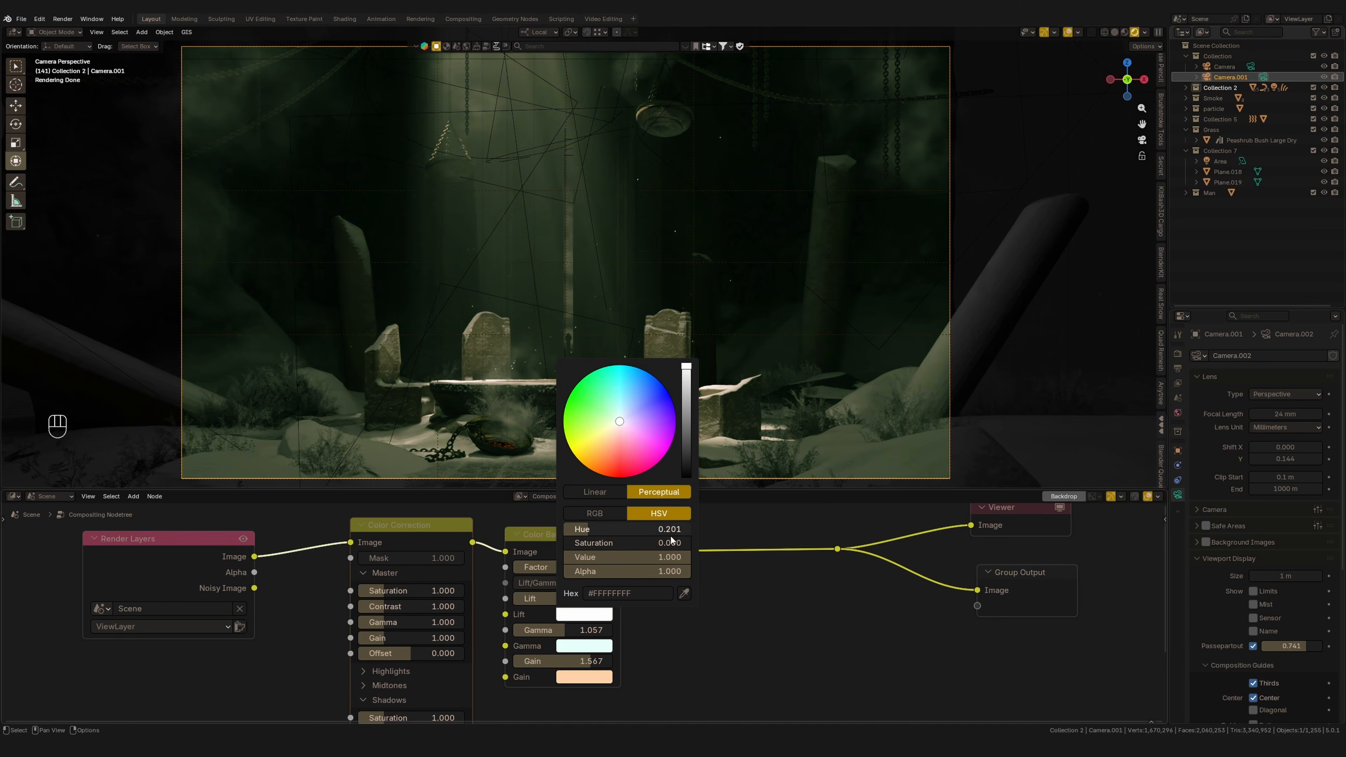
pyautogui.moveTo(633, 652); pyautogui.dragTo(684, 567, button='middle')
pyautogui.keyDown('shift'); pyautogui.moveTo(635, 515); pyautogui.dragTo(633, 517); pyautogui.keyUp('shift')
# Step: Set the Color Balance Lift to -0.004 and the Color Correction Master Gamma to 1.016 and Shadows Gamma to 1.157
pyautogui.moveTo(457, 589)
pyautogui.mouseDown(button='middle')
pyautogui.moveTo(462, 649)
pyautogui.moveTo(451, 592)
pyautogui.mouseUp(button='middle')
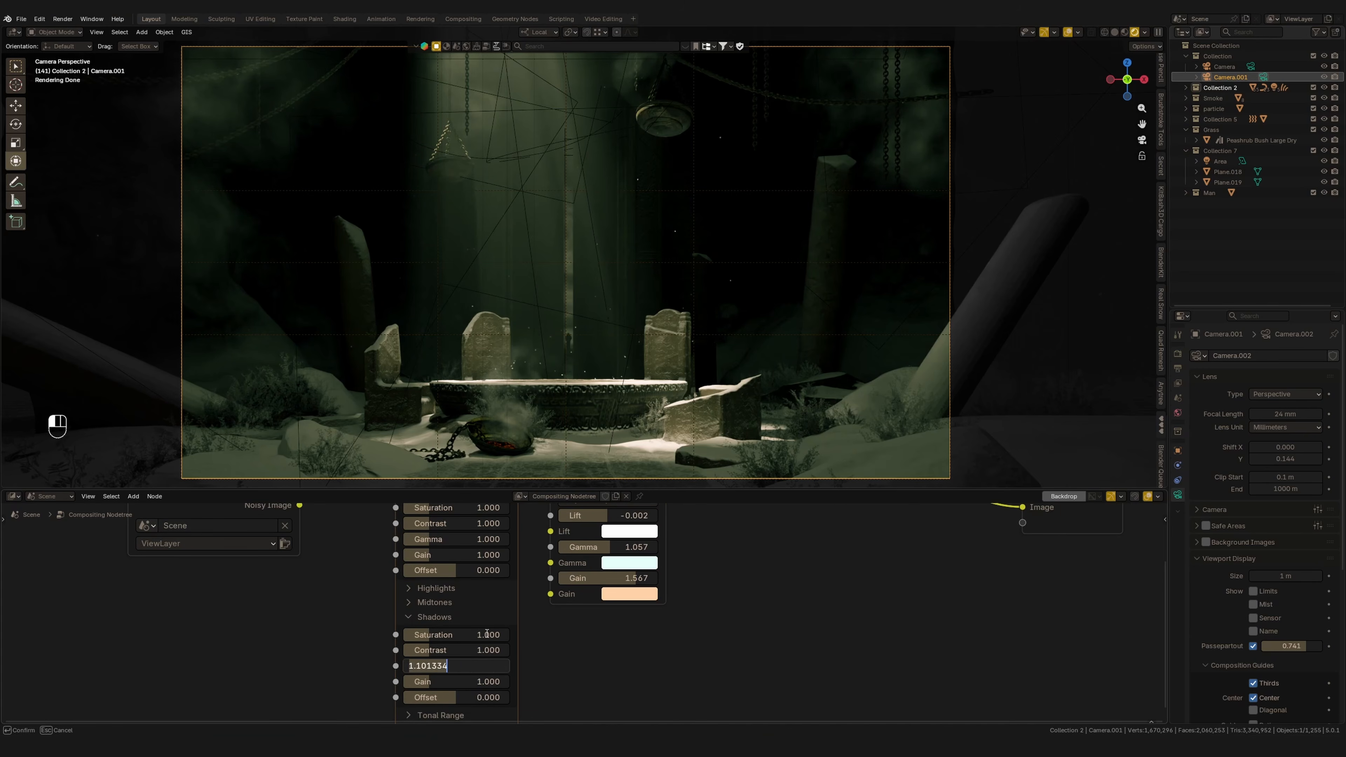
pyautogui.keyDown('ctrl'); pyautogui.moveTo(551, 626); pyautogui.dragTo(544, 631, button='middle'); pyautogui.keyUp('ctrl')
pyautogui.moveTo(568, 567); pyautogui.dragTo(555, 583, button='middle')
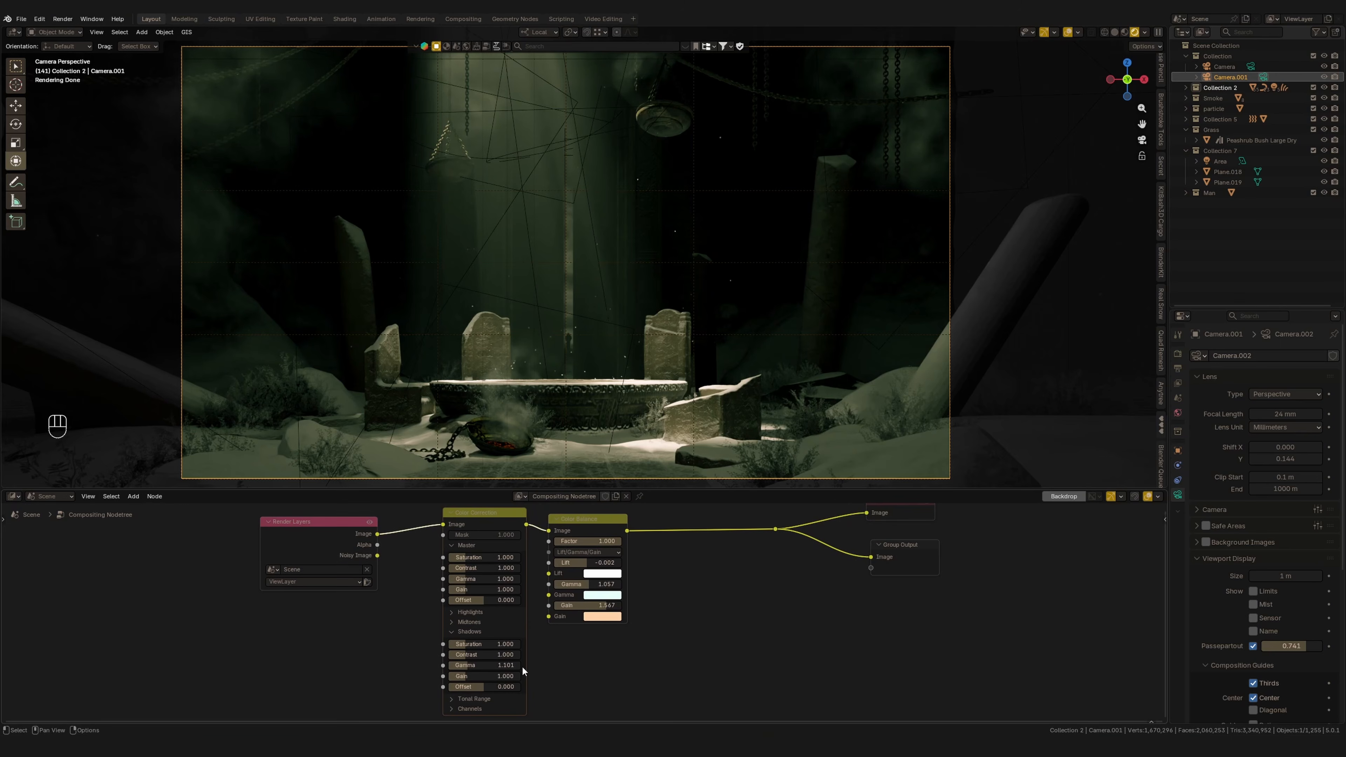
pyautogui.moveTo(486, 527); pyautogui.dragTo(485, 529)
pyautogui.moveTo(587, 536); pyautogui.dragTo(574, 535)
pyautogui.moveTo(525, 532); pyautogui.dragTo(559, 524, button='middle')
pyautogui.keyDown('ctrl'); pyautogui.moveTo(523, 577); pyautogui.dragTo(527, 570, button='middle'); pyautogui.keyUp('ctrl')
pyautogui.moveTo(527, 570); pyautogui.dragTo(504, 536, button='middle')
pyautogui.keyDown('shift'); pyautogui.moveTo(480, 654); pyautogui.dragTo(504, 638); pyautogui.keyUp('shift')
# Step: Soften the Color Balance node's Gamma tint toward white and set its Gain to 1.519 with a paler peach tint
pyautogui.moveTo(614, 570); pyautogui.dragTo(554, 615, button='middle')
pyautogui.click(557, 604)
pyautogui.moveTo(582, 451); pyautogui.dragTo(575, 491)
pyautogui.click(562, 634)
pyautogui.moveTo(558, 616); pyautogui.dragTo(559, 617)
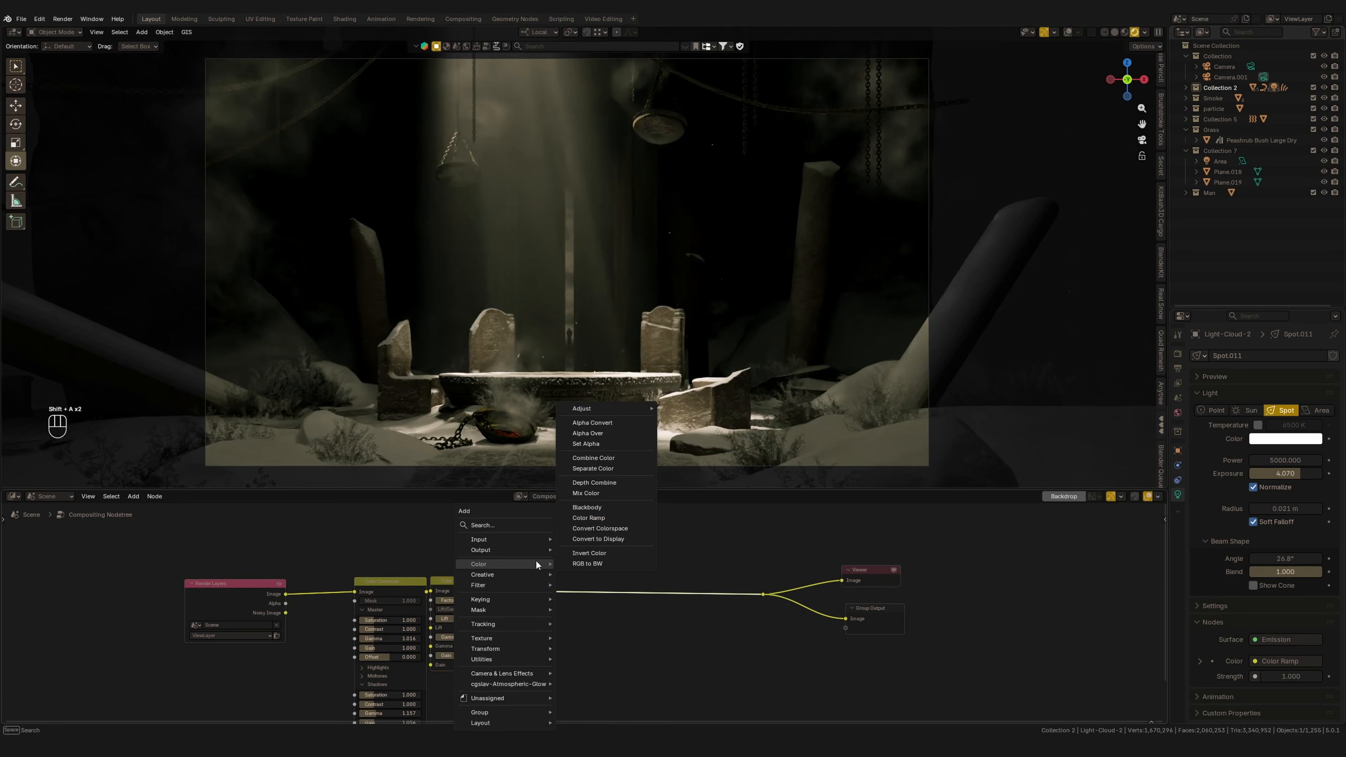
# Step: Add an RGB Curves node on the link after the Color Balance node
pyautogui.moveTo(604, 408)
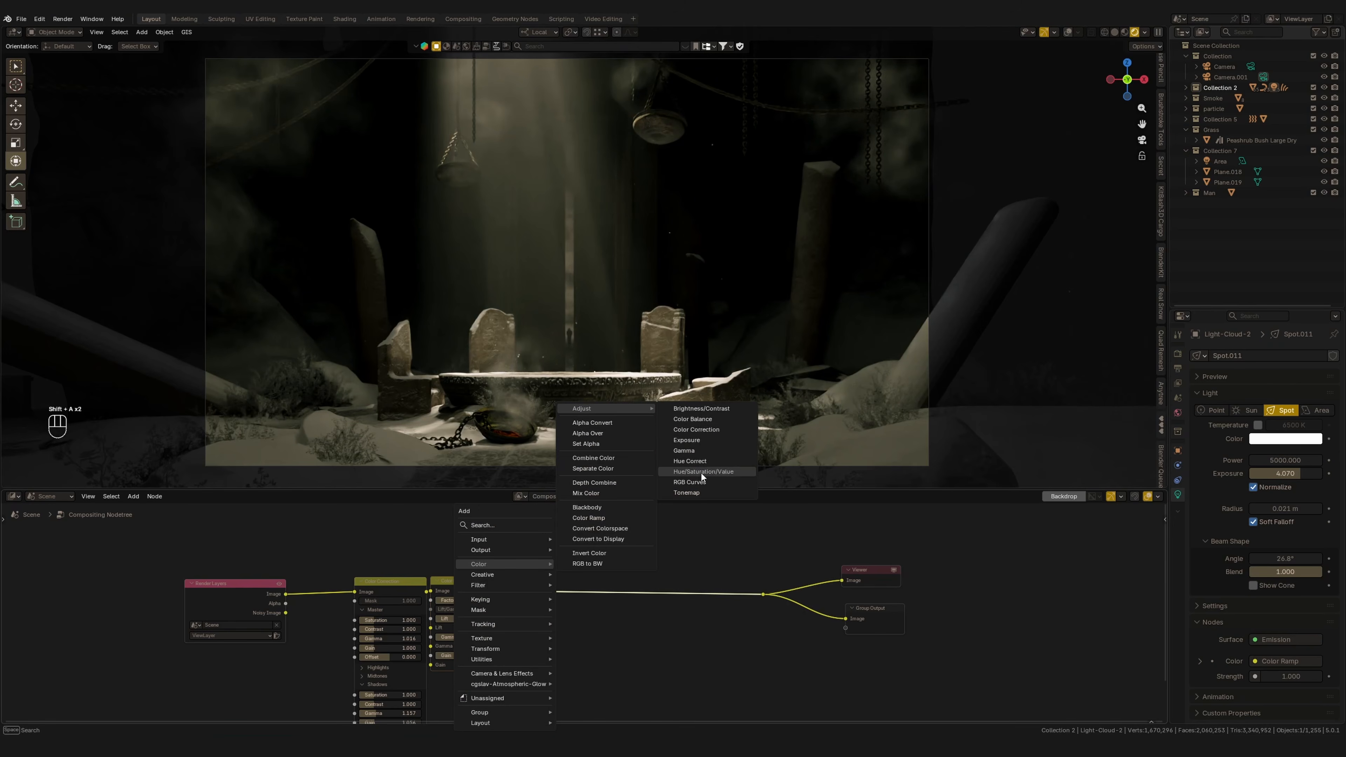
pyautogui.click(689, 483)
pyautogui.click(511, 534)
pyautogui.scroll(6, 551, 636)
pyautogui.moveTo(551, 640); pyautogui.dragTo(505, 518, button='middle')
pyautogui.scroll(-3, 498, 579)
pyautogui.moveTo(497, 578); pyautogui.dragTo(446, 604, button='middle')
# Step: Shape the combined curve of the RGB Curves node with a point at about 0.2, 0.1 to darken the shadows
pyautogui.moveTo(506, 523); pyautogui.dragTo(503, 524)
pyautogui.click(476, 636)
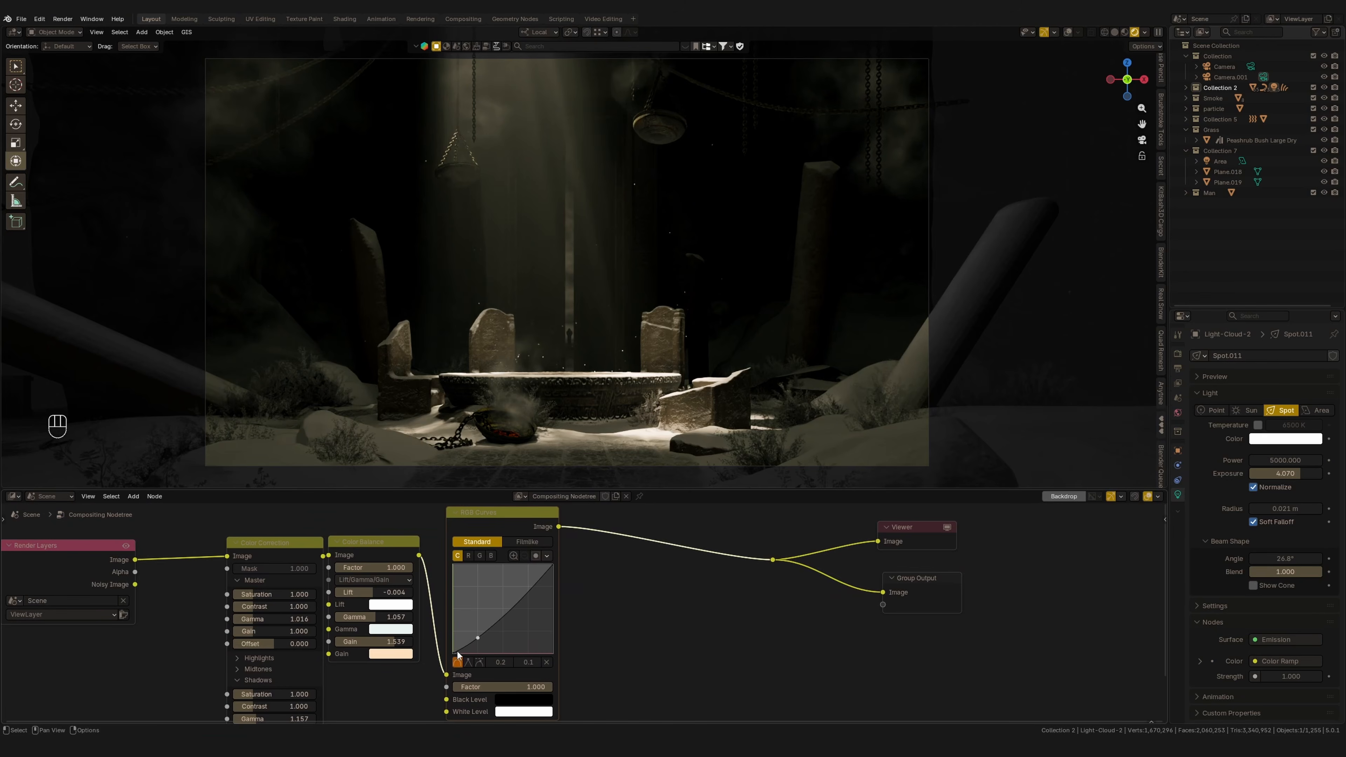
pyautogui.moveTo(451, 656); pyautogui.dragTo(450, 657)
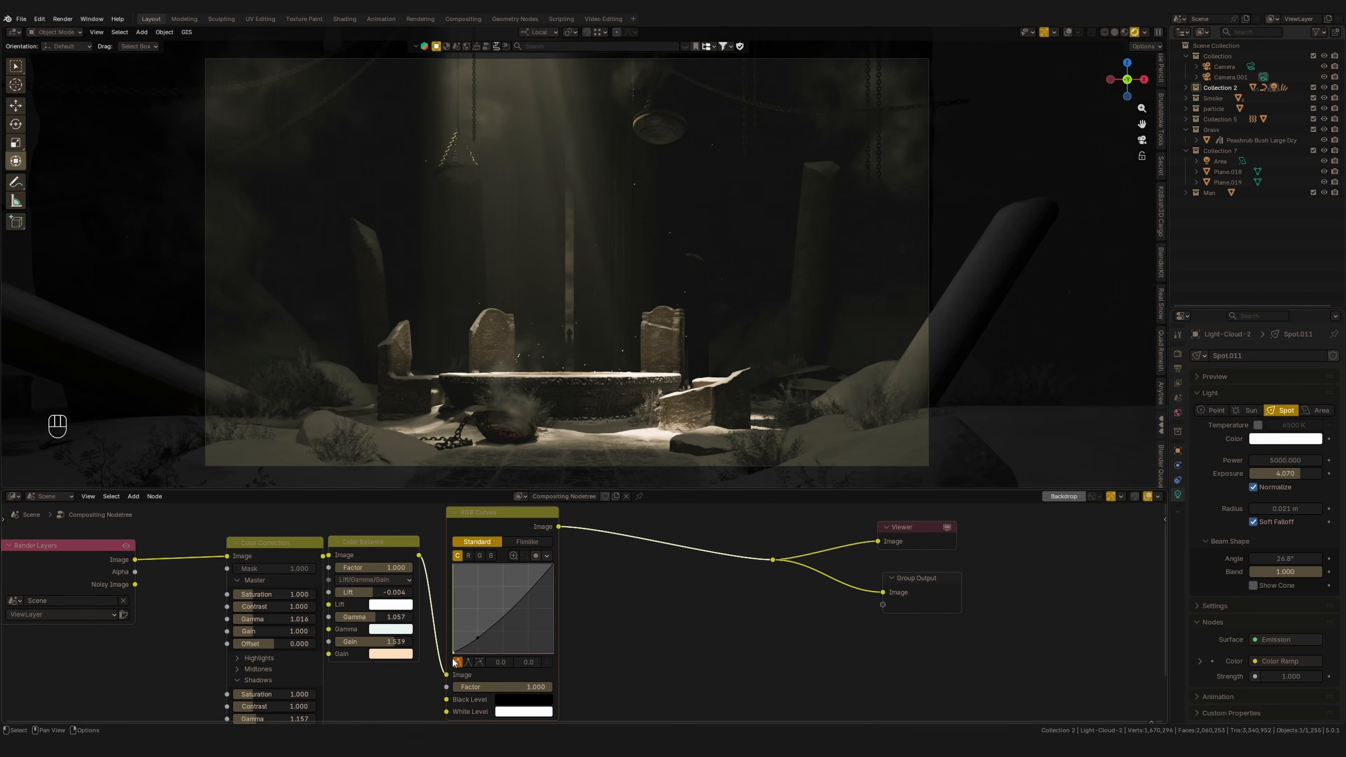
pyautogui.click(453, 657)
pyautogui.click(479, 640)
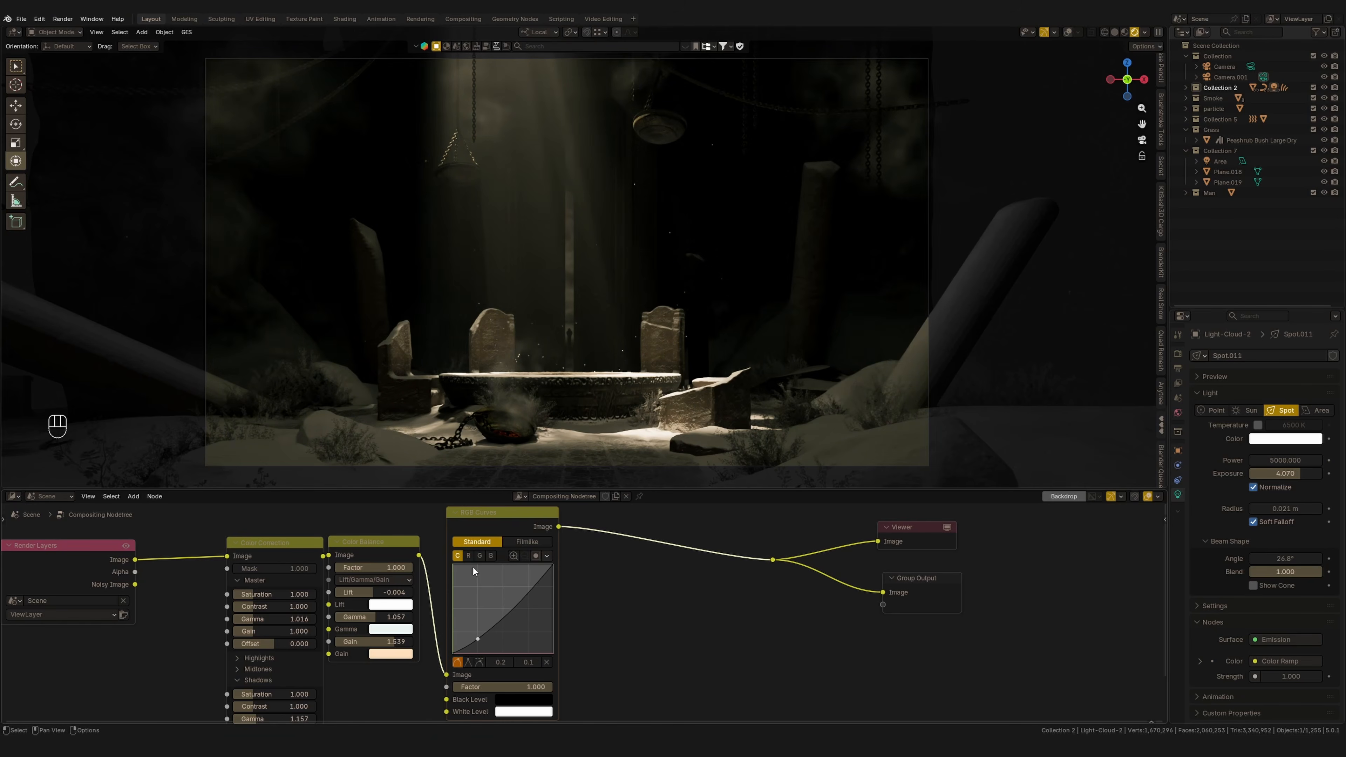
# Step: Add a control point at about 0.5, 0.5 to the blue channel curve of the RGB Curves node
pyautogui.click(479, 556)
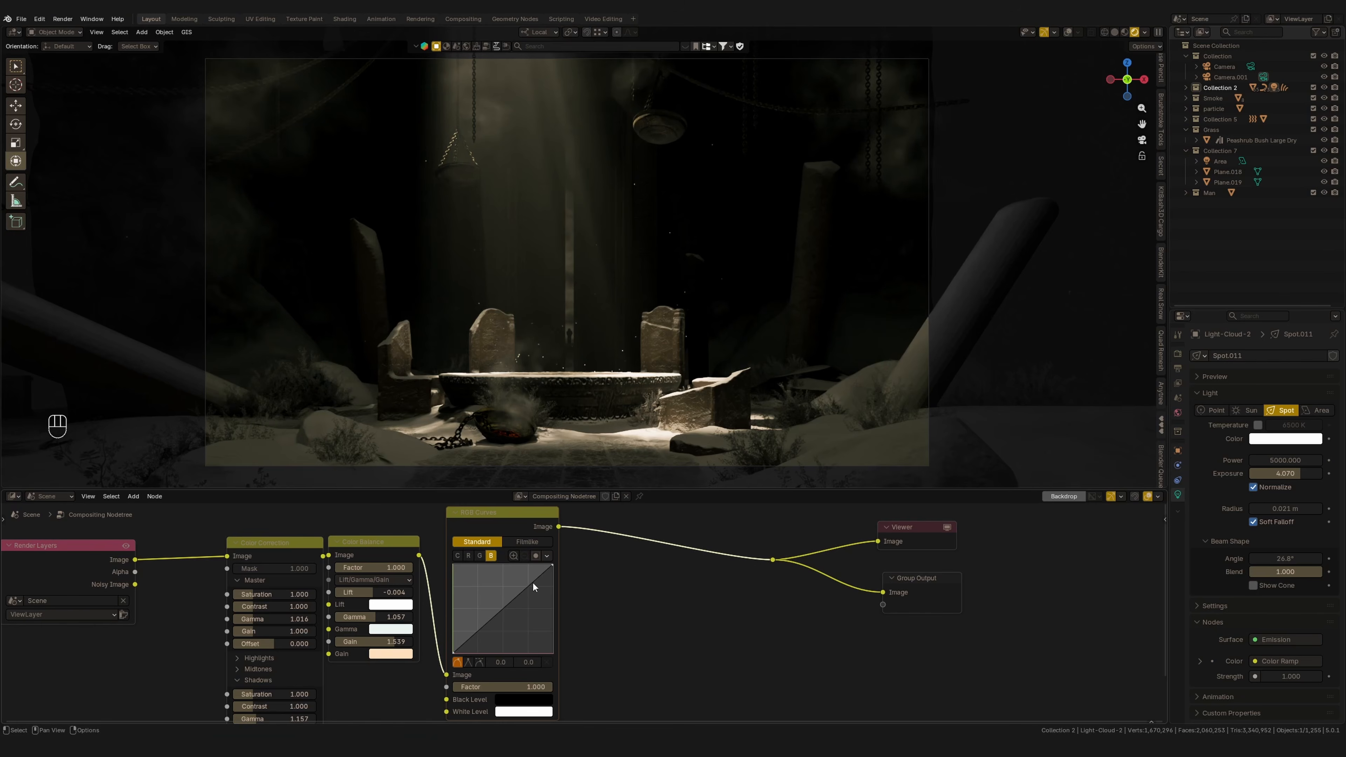
pyautogui.moveTo(515, 590)
pyautogui.mouseDown()
pyautogui.moveTo(521, 606)
pyautogui.moveTo(508, 601)
pyautogui.mouseUp()
pyautogui.click(491, 555)
# Step: Add a Lens Distortion node on the link between the RGB Curves node and the outputs
pyautogui.scroll(-3, 559, 539)
pyautogui.keyDown('ctrl'); pyautogui.moveTo(466, 424); pyautogui.dragTo(493, 496, button='middle'); pyautogui.keyUp('ctrl')
pyautogui.keyDown('ctrl'); pyautogui.moveTo(517, 395); pyautogui.dragTo(527, 422, button='middle'); pyautogui.keyUp('ctrl')
pyautogui.moveTo(572, 592)
pyautogui.mouseDown(button='middle')
pyautogui.moveTo(523, 645)
pyautogui.moveTo(555, 597)
pyautogui.mouseUp(button='middle')
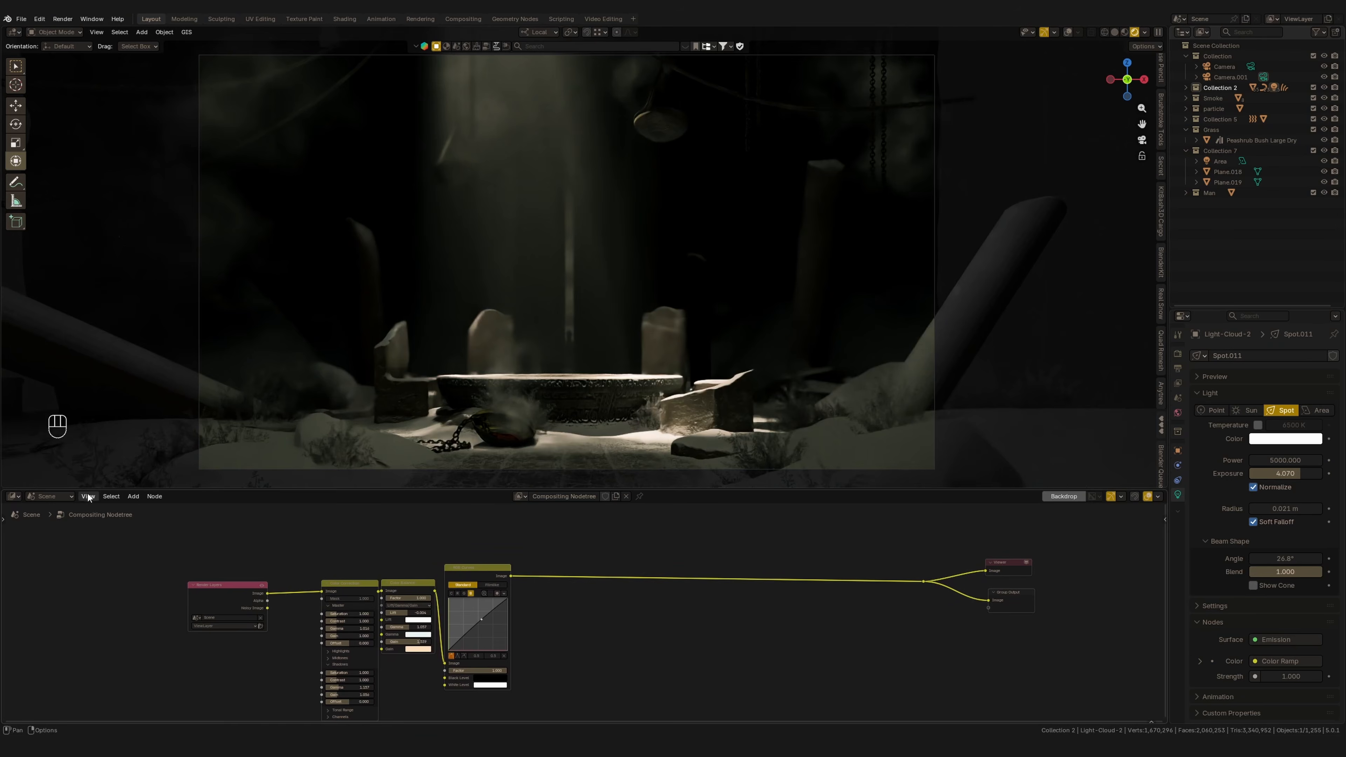
pyautogui.hotkey('shift', 'a')
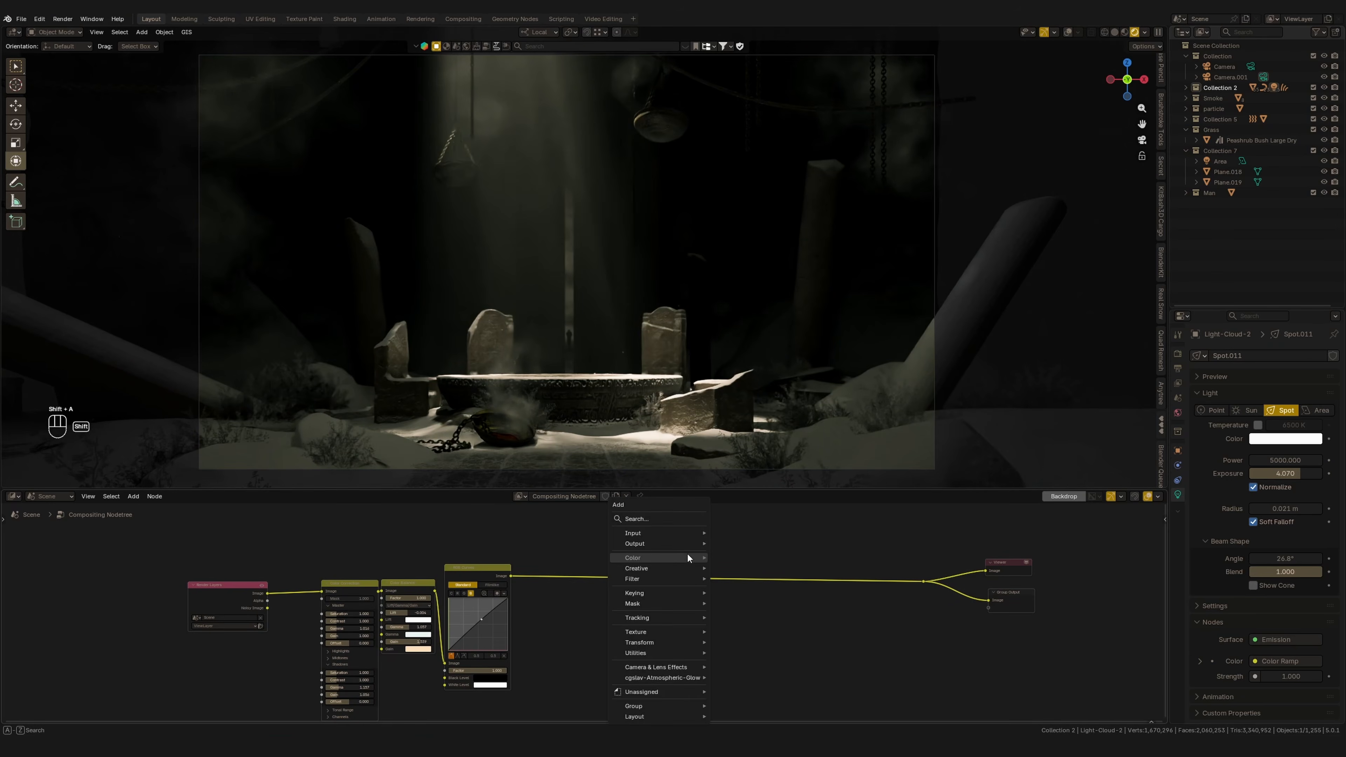
pyautogui.write('le')
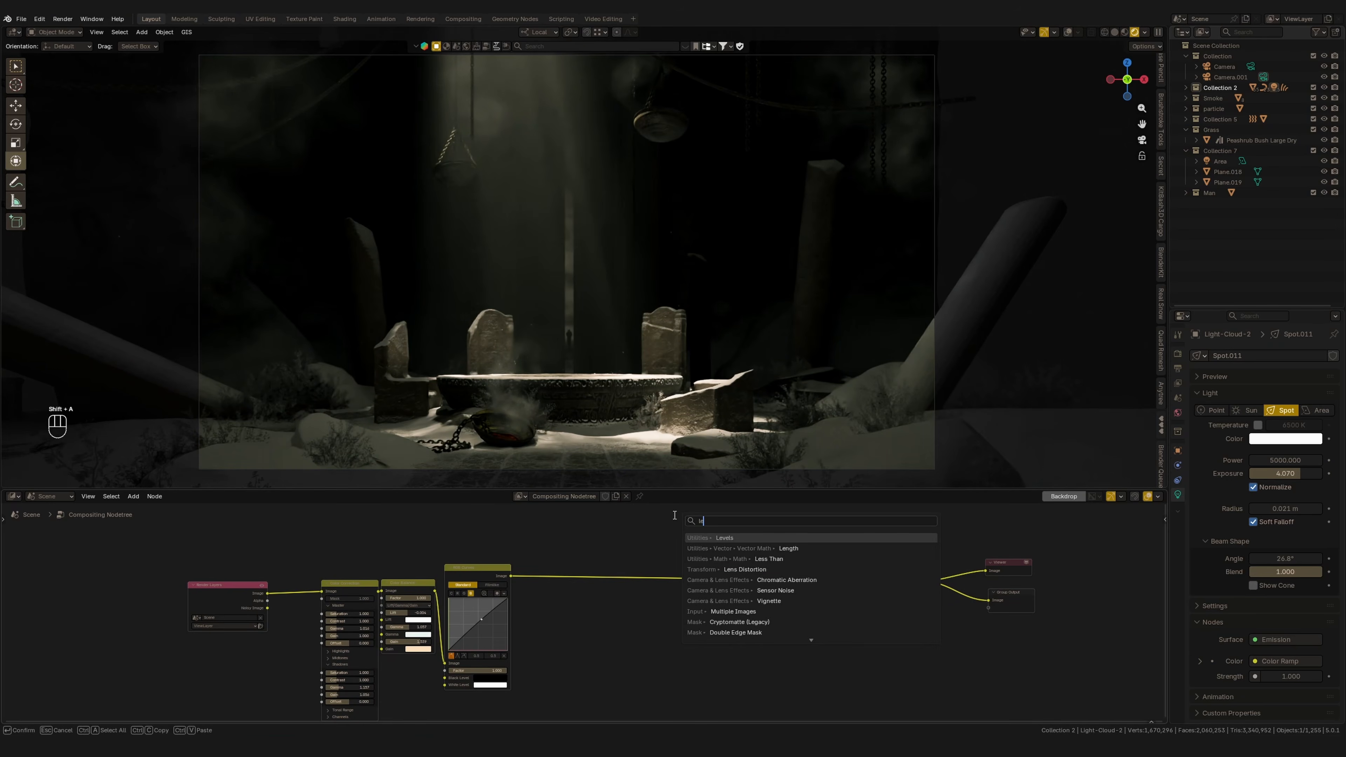
pyautogui.press('Down')
pyautogui.press('Down')
pyautogui.press('Down')
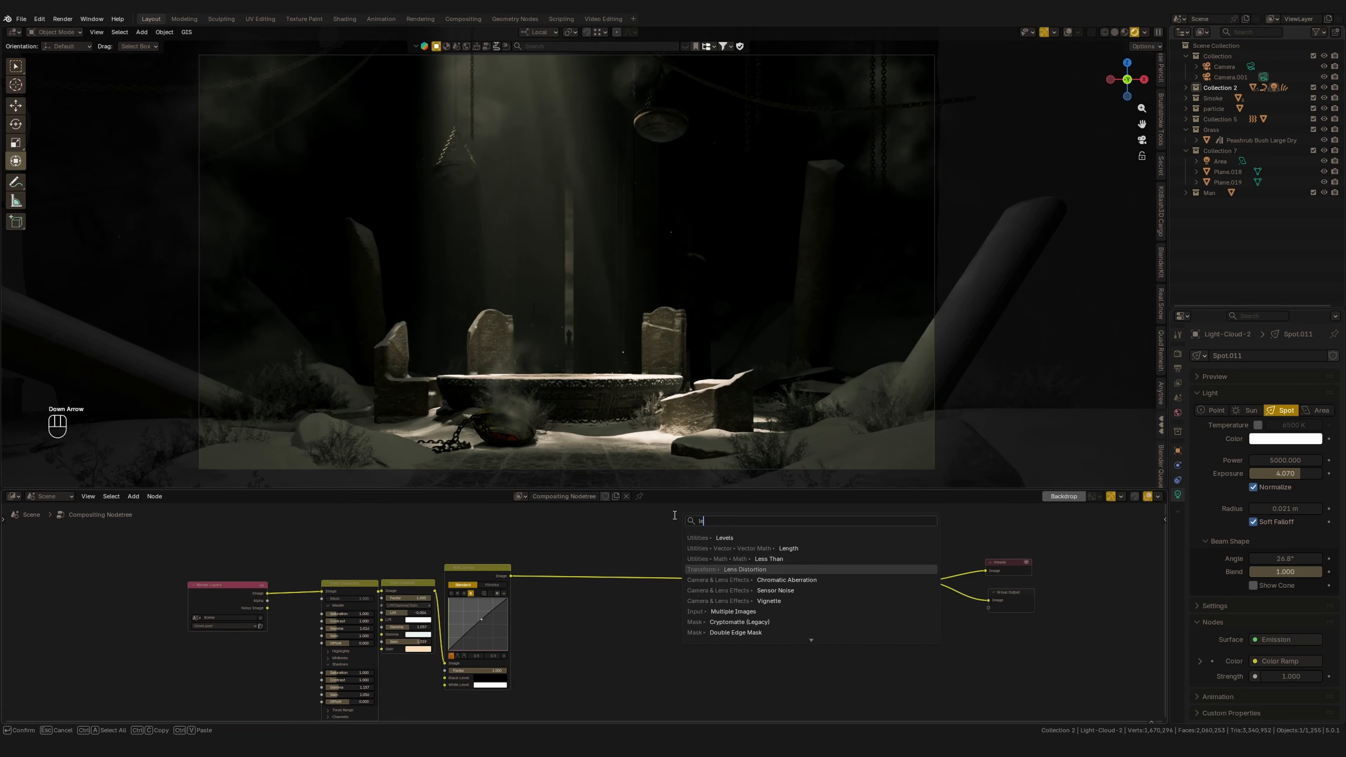
pyautogui.press('Return')
pyautogui.click(790, 555)
# Step: Set the Lens Distortion node's Distortion to 0.002 and Dispersion to 0.026
pyautogui.moveTo(790, 610); pyautogui.dragTo(661, 601, button='middle')
pyautogui.scroll(3, 610, 631)
pyautogui.moveTo(664, 610)
pyautogui.keyDown('shift'); pyautogui.mouseDown()
pyautogui.moveTo(723, 609)
pyautogui.moveTo(661, 602)
pyautogui.moveTo(683, 601)
pyautogui.moveTo(679, 574)
pyautogui.moveTo(669, 612)
pyautogui.mouseUp(); pyautogui.keyUp('shift')
pyautogui.keyDown('shift'); pyautogui.click(671, 618); pyautogui.keyUp('shift')
pyautogui.moveTo(667, 572); pyautogui.dragTo(668, 580)
# Step: Add a Glare node between the RGB Curves and Lens Distortion nodes
pyautogui.hotkey('shift', 'a')
pyautogui.write('gr')
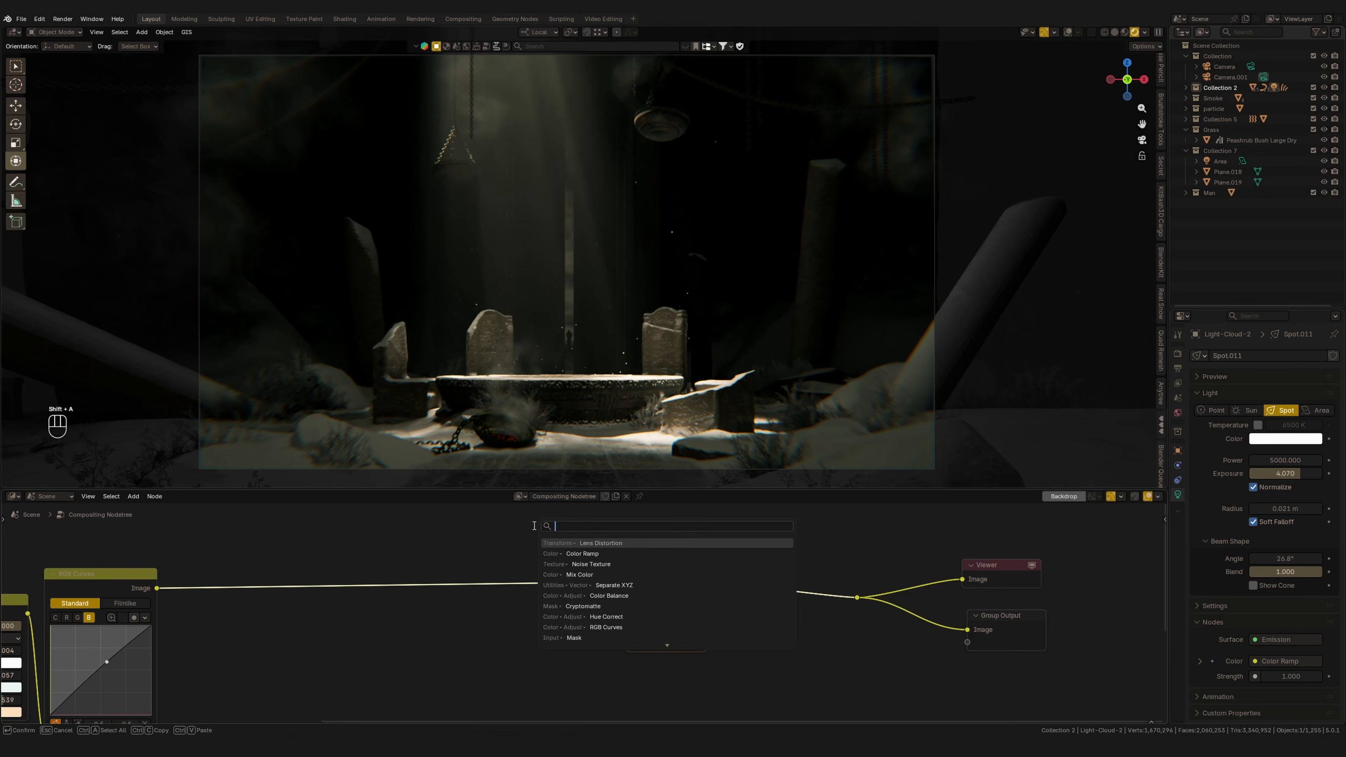
pyautogui.press('BackSpace')
pyautogui.write('l')
pyautogui.press('Return')
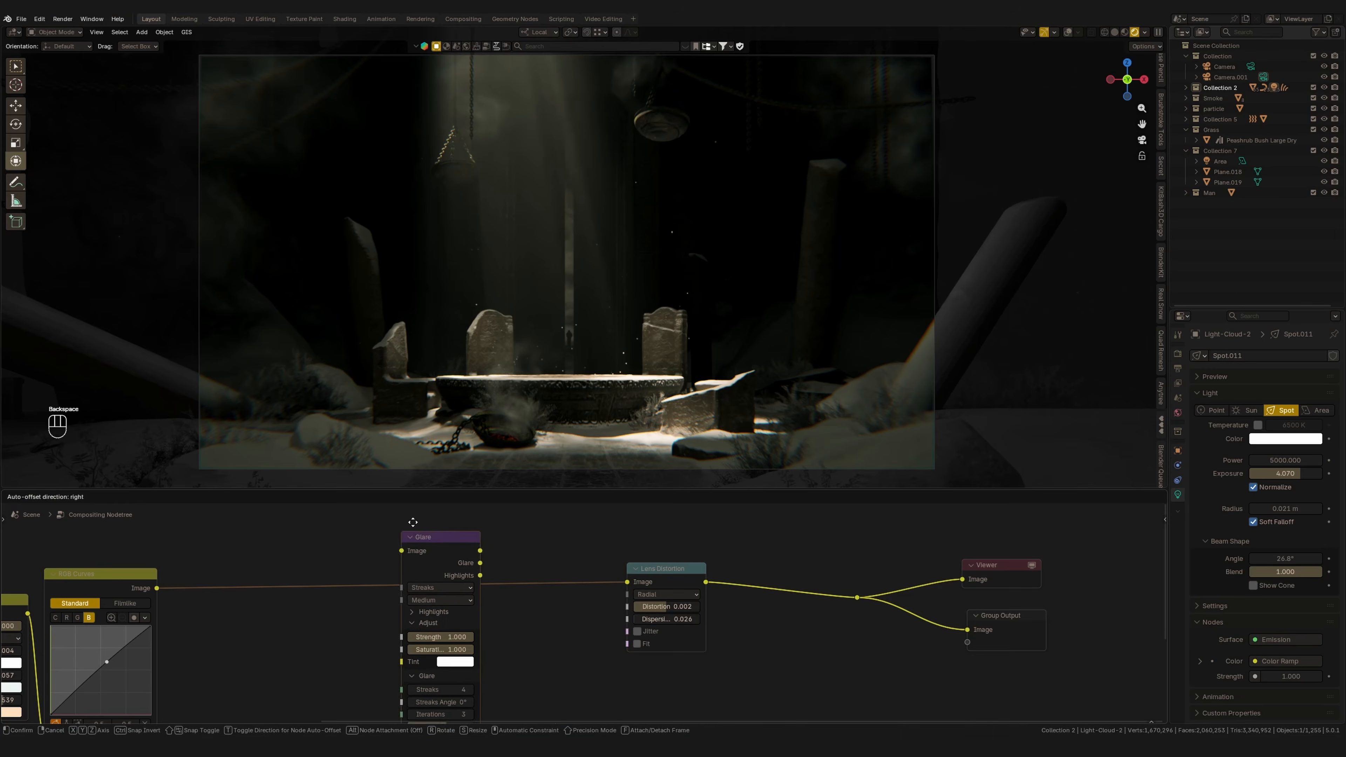
pyautogui.click(525, 508)
pyautogui.scroll(-1, 562, 535)
# Step: Switch the Glare node to Bloom with a warm peach tint and a Size of about 0.35
pyautogui.click(574, 543)
pyautogui.click(569, 569)
pyautogui.moveTo(581, 517); pyautogui.dragTo(582, 541)
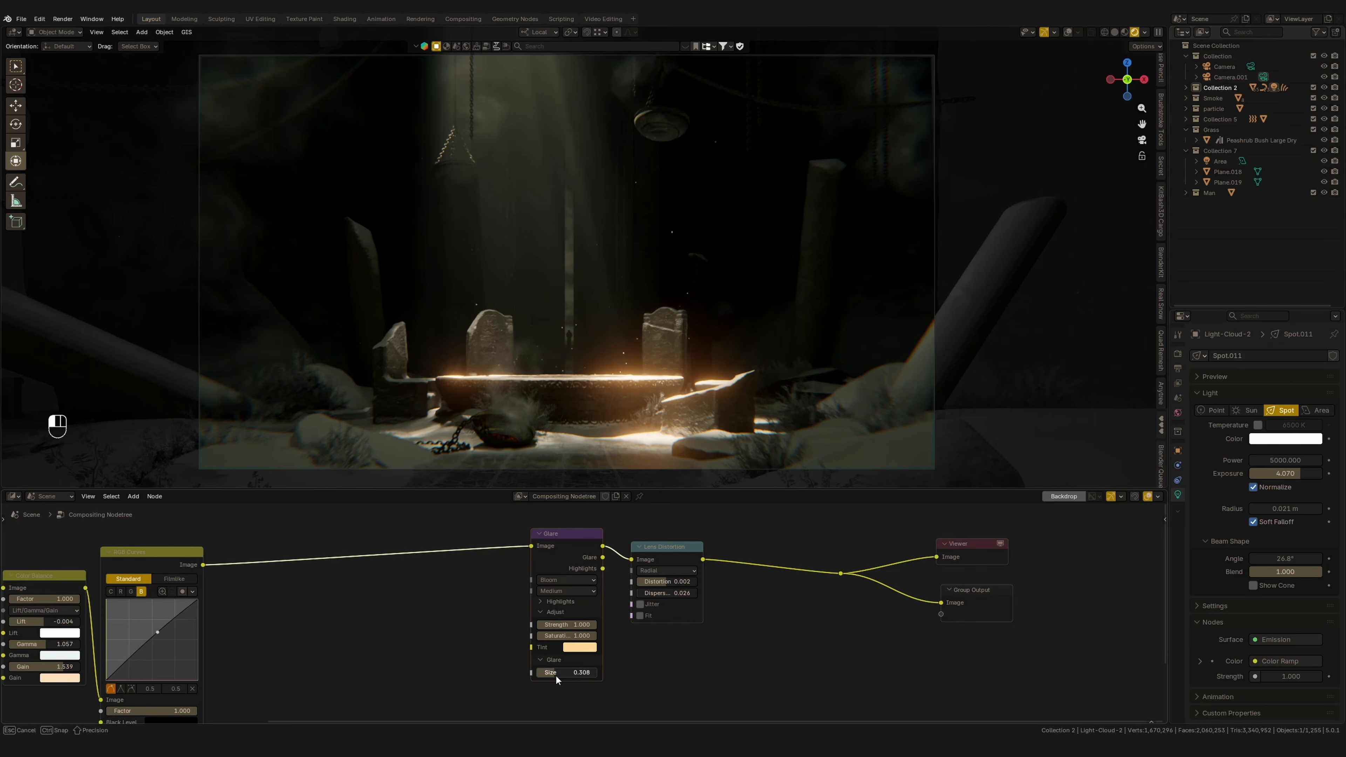
pyautogui.moveTo(548, 679); pyautogui.dragTo(606, 639, button='middle')
# Step: Raise the Color Balance node's Gain to 1.624
pyautogui.moveTo(410, 629); pyautogui.dragTo(613, 587, button='middle')
pyautogui.moveTo(461, 605)
pyautogui.mouseDown()
pyautogui.moveTo(440, 606)
pyautogui.moveTo(468, 607)
pyautogui.mouseUp()
pyautogui.moveTo(889, 541); pyautogui.dragTo(653, 609, button='middle')
pyautogui.moveTo(735, 550); pyautogui.dragTo(738, 556)
pyautogui.moveTo(448, 668); pyautogui.dragTo(581, 612, button='middle')
pyautogui.moveTo(350, 618); pyautogui.dragTo(365, 616)
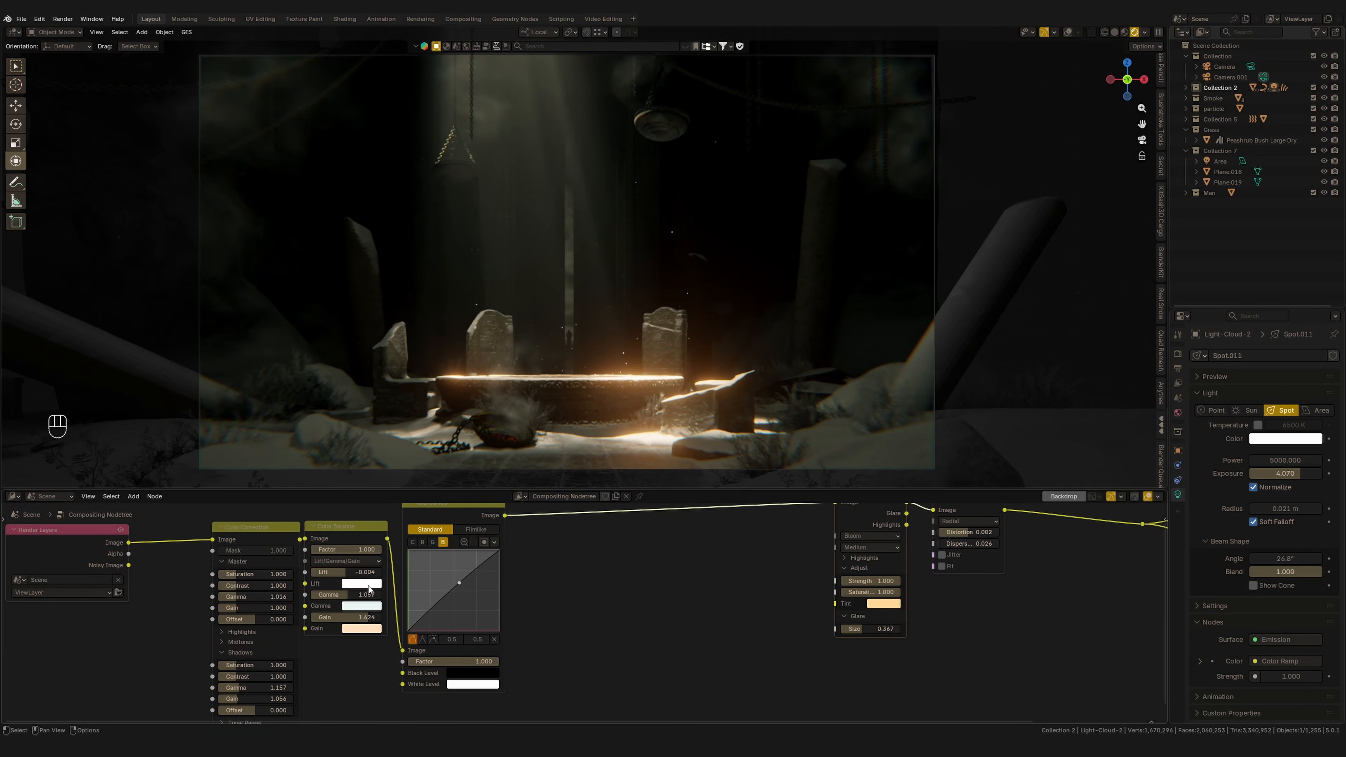
# Step: Mute the Color Correction, Color Balance and RGB Curves nodes to preview the ungraded image, and unmute them again
pyautogui.moveTo(877, 508); pyautogui.dragTo(649, 529, button='middle')
pyautogui.moveTo(649, 529); pyautogui.dragTo(658, 545)
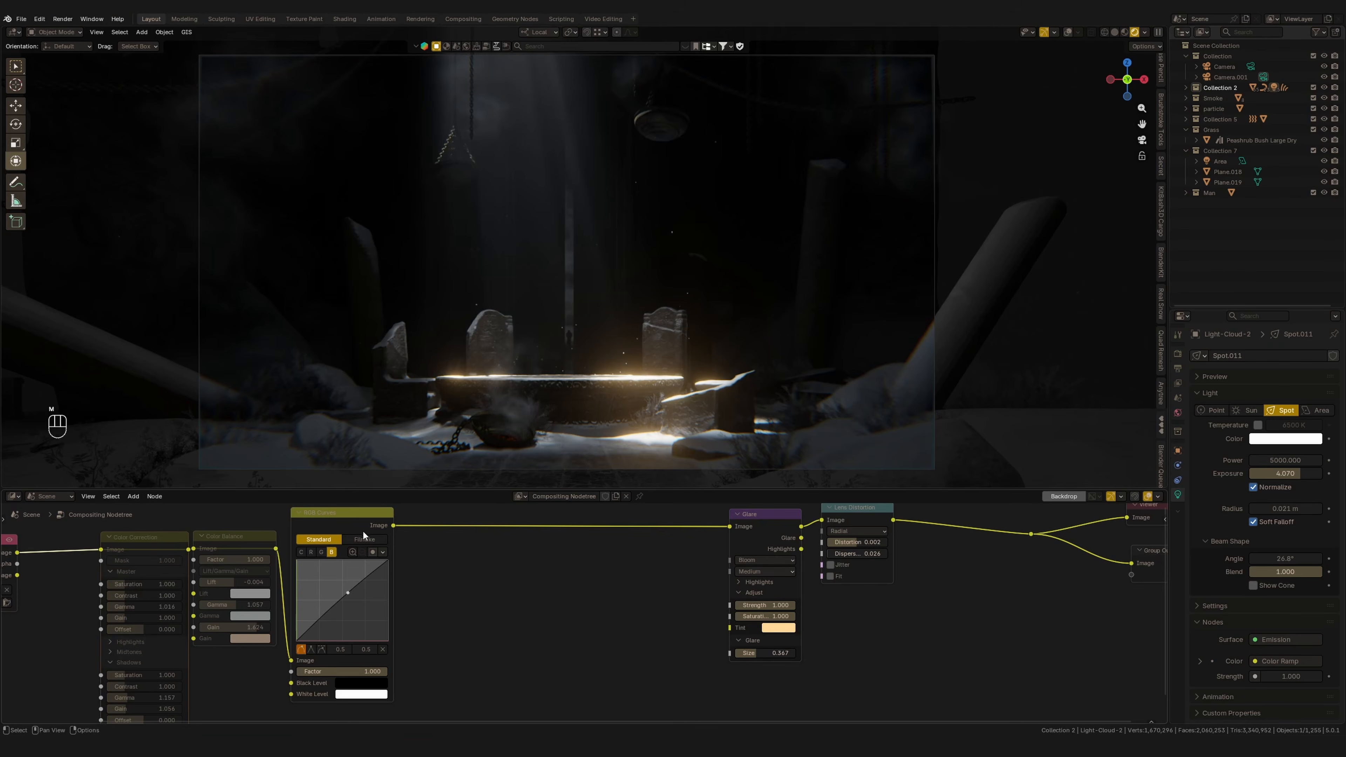
pyautogui.click(332, 553)
pyautogui.moveTo(115, 520); pyautogui.dragTo(407, 593)
pyautogui.moveTo(758, 654); pyautogui.dragTo(779, 660)
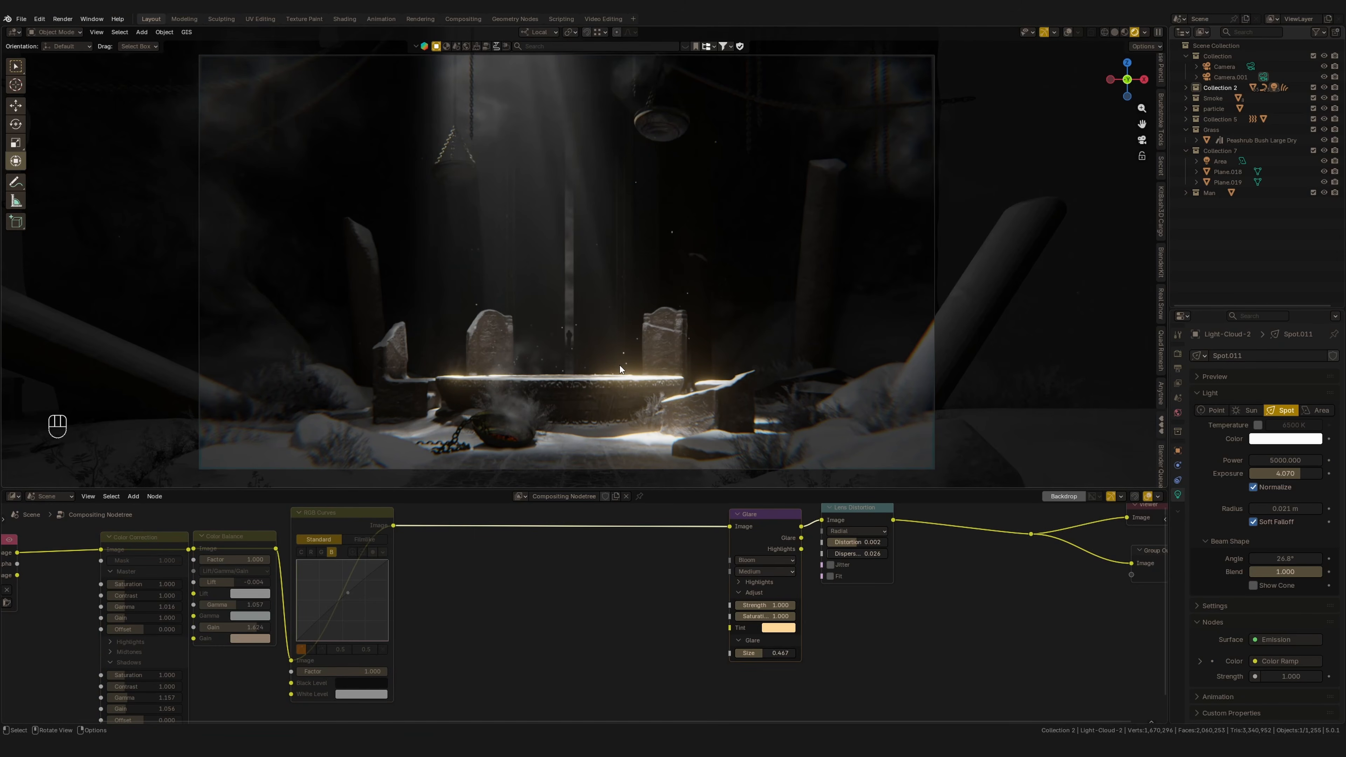
pyautogui.moveTo(482, 615); pyautogui.dragTo(108, 540)
pyautogui.press('m')
pyautogui.click(438, 597)
# Step: Reduce the Glare node's bloom Size to 0.250
pyautogui.moveTo(357, 530); pyautogui.dragTo(351, 530)
pyautogui.moveTo(784, 652); pyautogui.dragTo(783, 653)
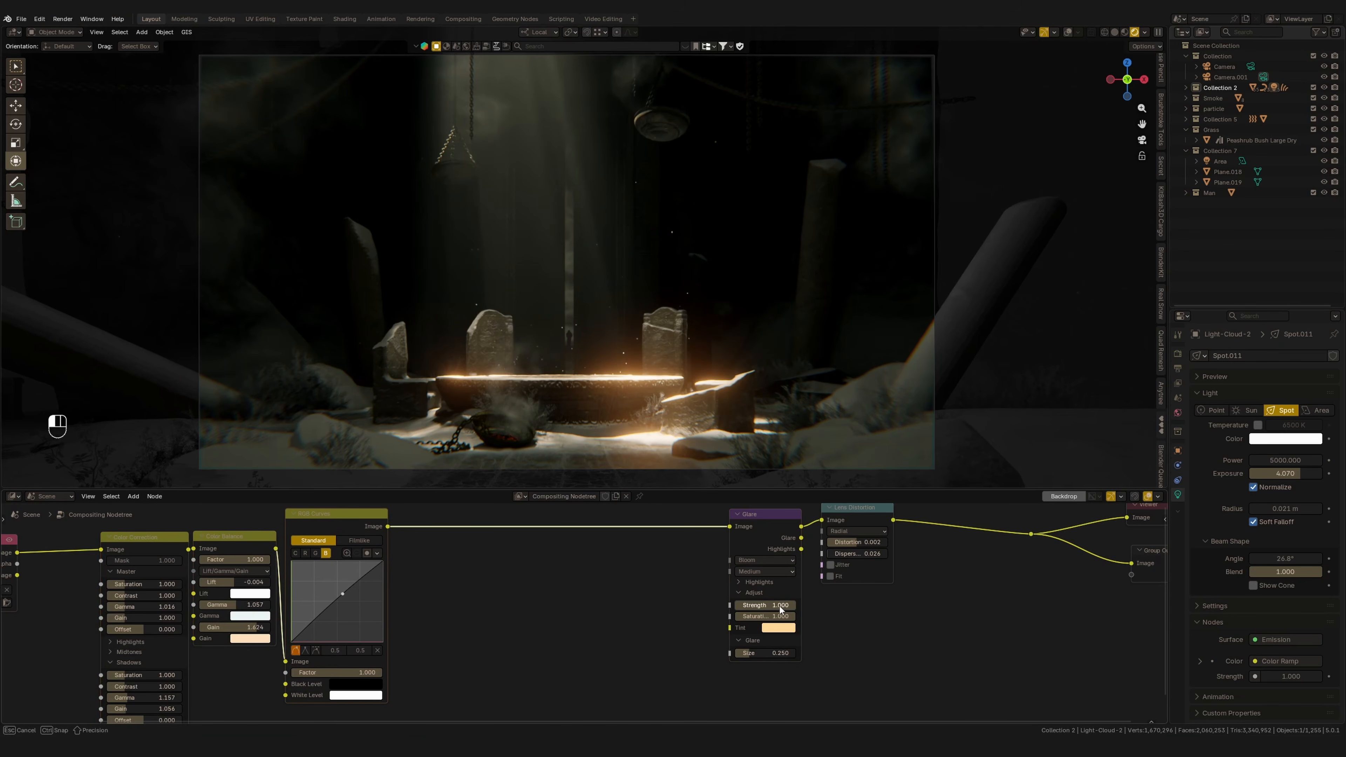
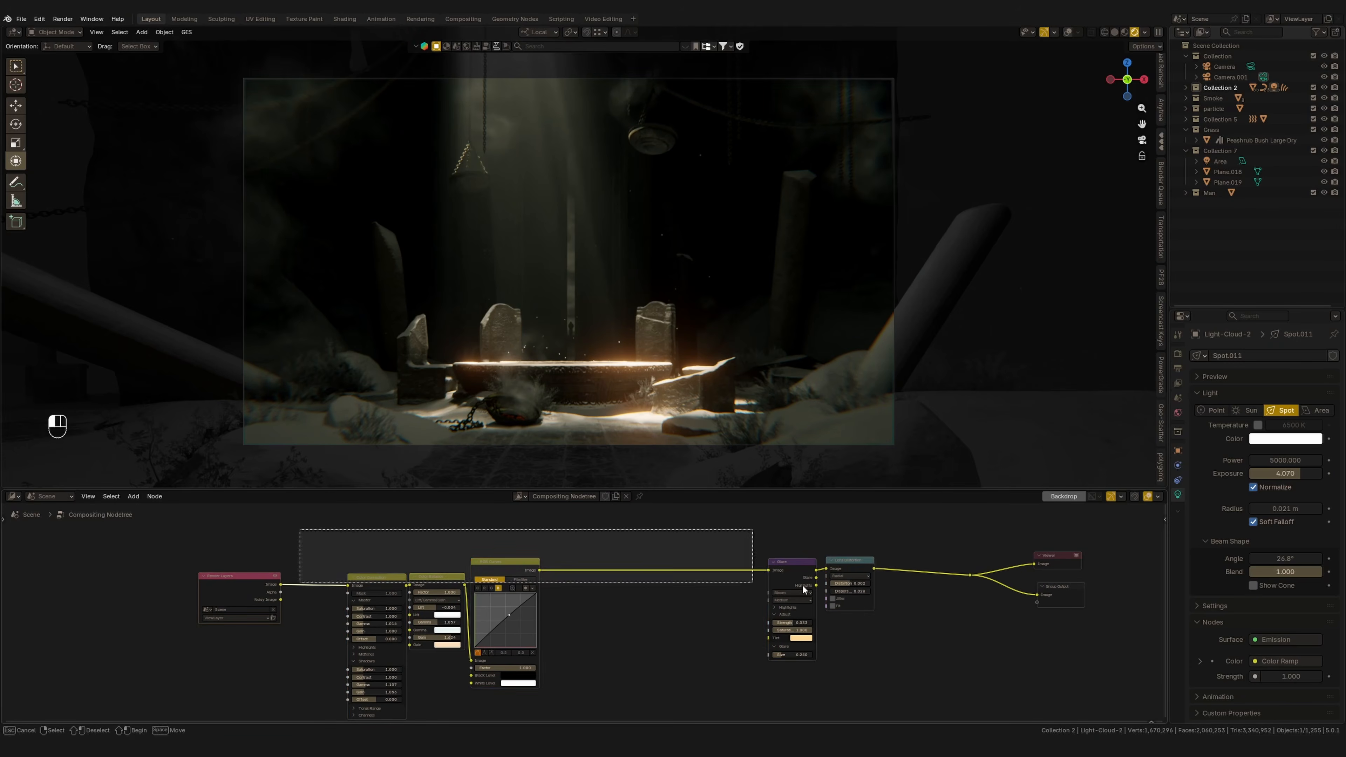
# Step: Delete all the grading and effect nodes and link the Render Layers image directly to the Viewer and Group Output
pyautogui.press('Delete')
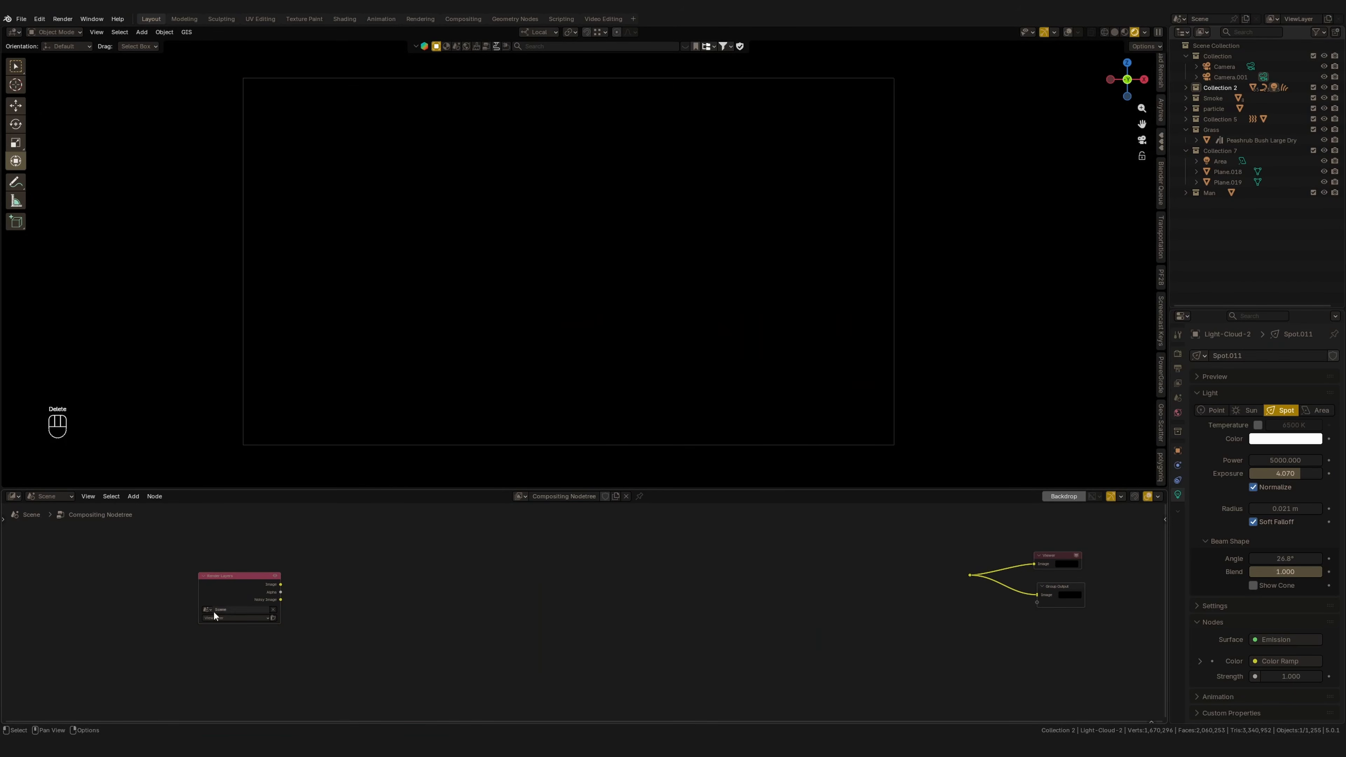
pyautogui.moveTo(281, 584); pyautogui.dragTo(953, 575)
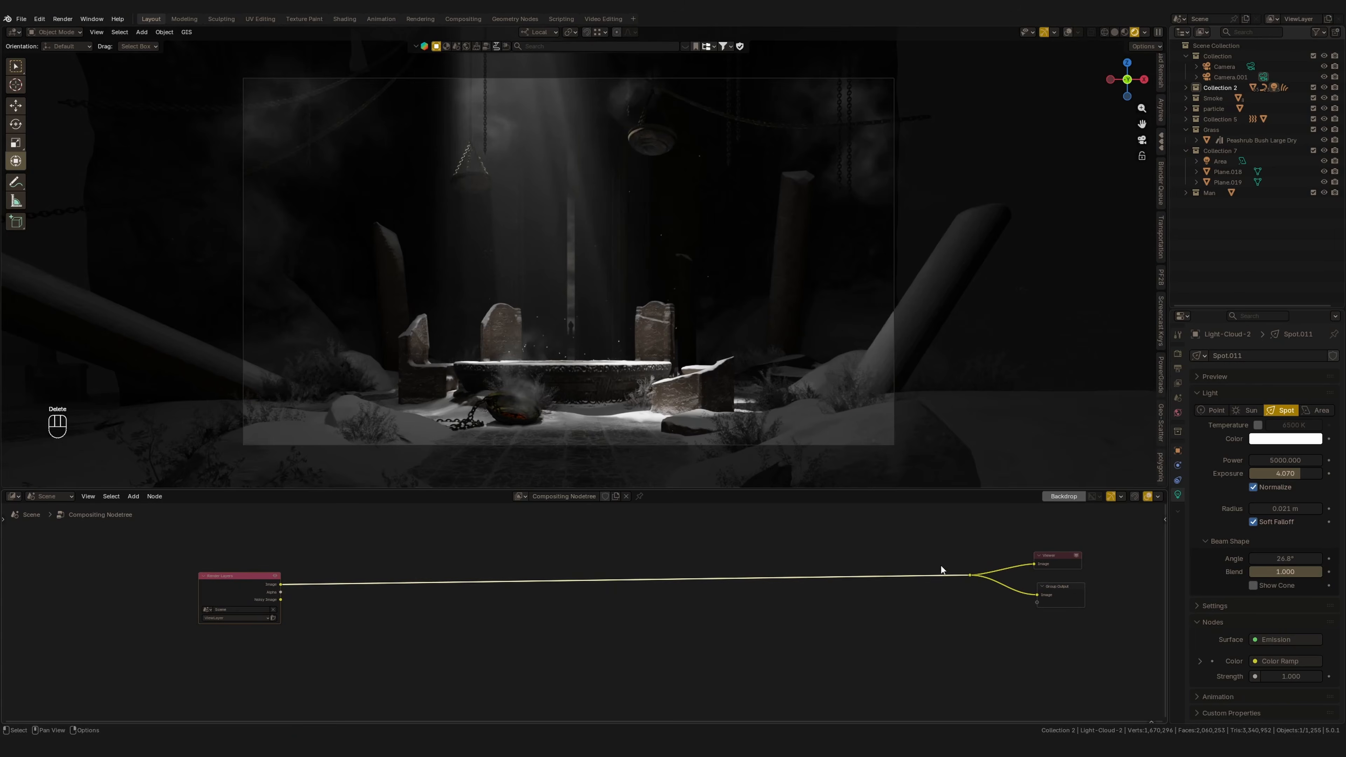
# Step: Move the Render Layers, Viewer and Group Output nodes closer together
pyautogui.moveTo(216, 594); pyautogui.dragTo(797, 584)
pyautogui.moveTo(694, 674)
pyautogui.mouseDown()
pyautogui.moveTo(1124, 559)
pyautogui.moveTo(1128, 536)
pyautogui.mouseUp()
pyautogui.press('g')
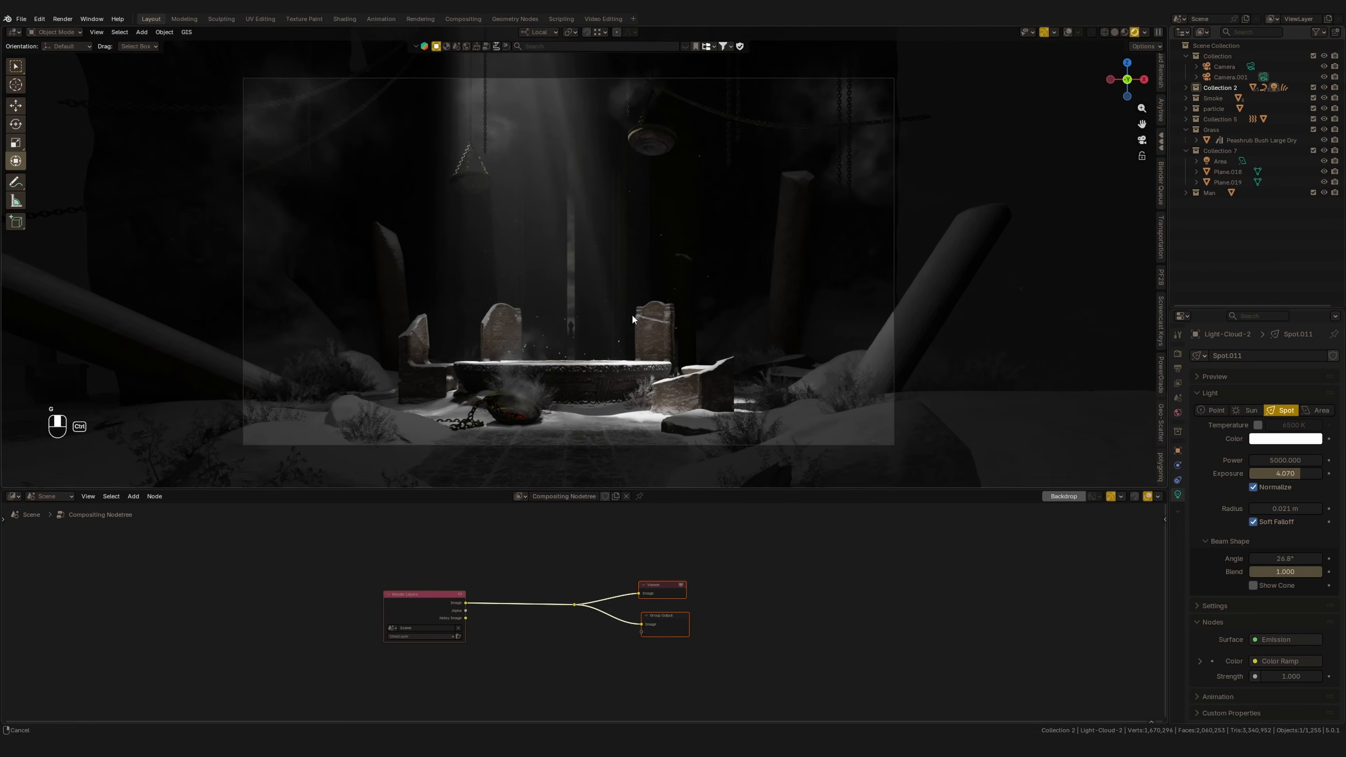
# Step: Close the compositor area so the camera viewport fills the workspace, and enlarge the camera frame
pyautogui.keyDown('ctrl'); pyautogui.moveTo(633, 318); pyautogui.dragTo(636, 301, button='middle'); pyautogui.keyUp('ctrl')
pyautogui.rightClick(741, 497)
pyautogui.click(671, 498)
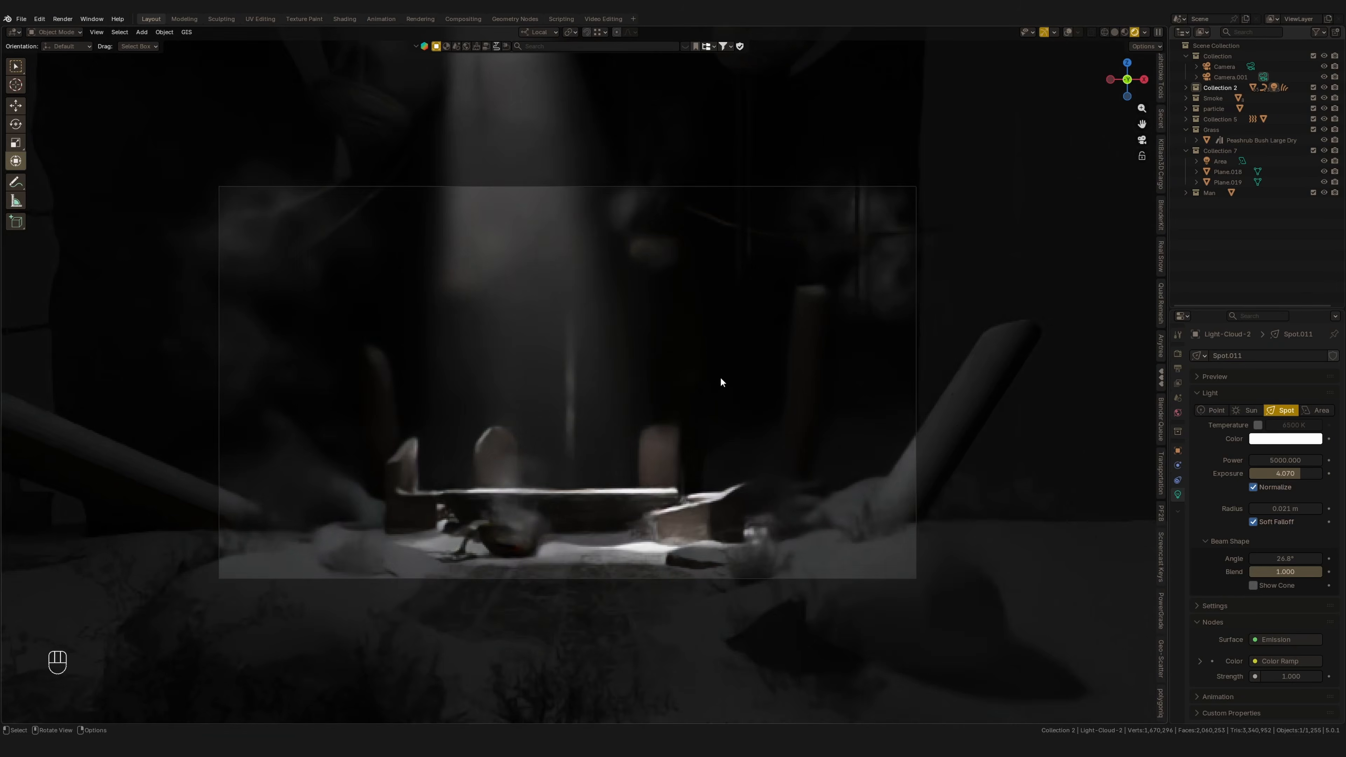
pyautogui.keyDown('ctrl'); pyautogui.moveTo(703, 406); pyautogui.dragTo(686, 364, button='middle'); pyautogui.keyUp('ctrl')
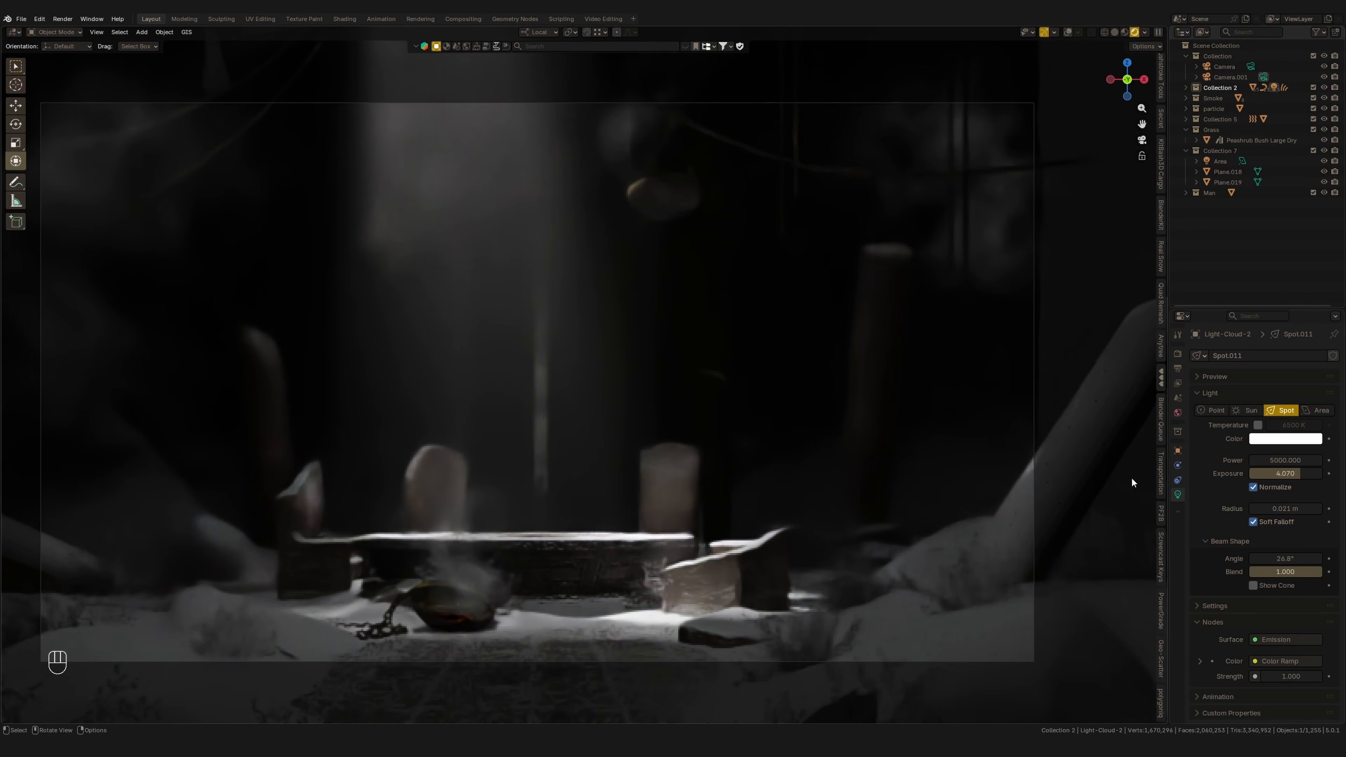
# Step: Open the PowerGrade add-on's controls beside the viewport and look through its grading and effect settings
pyautogui.click(1158, 609)
pyautogui.click(1069, 82)
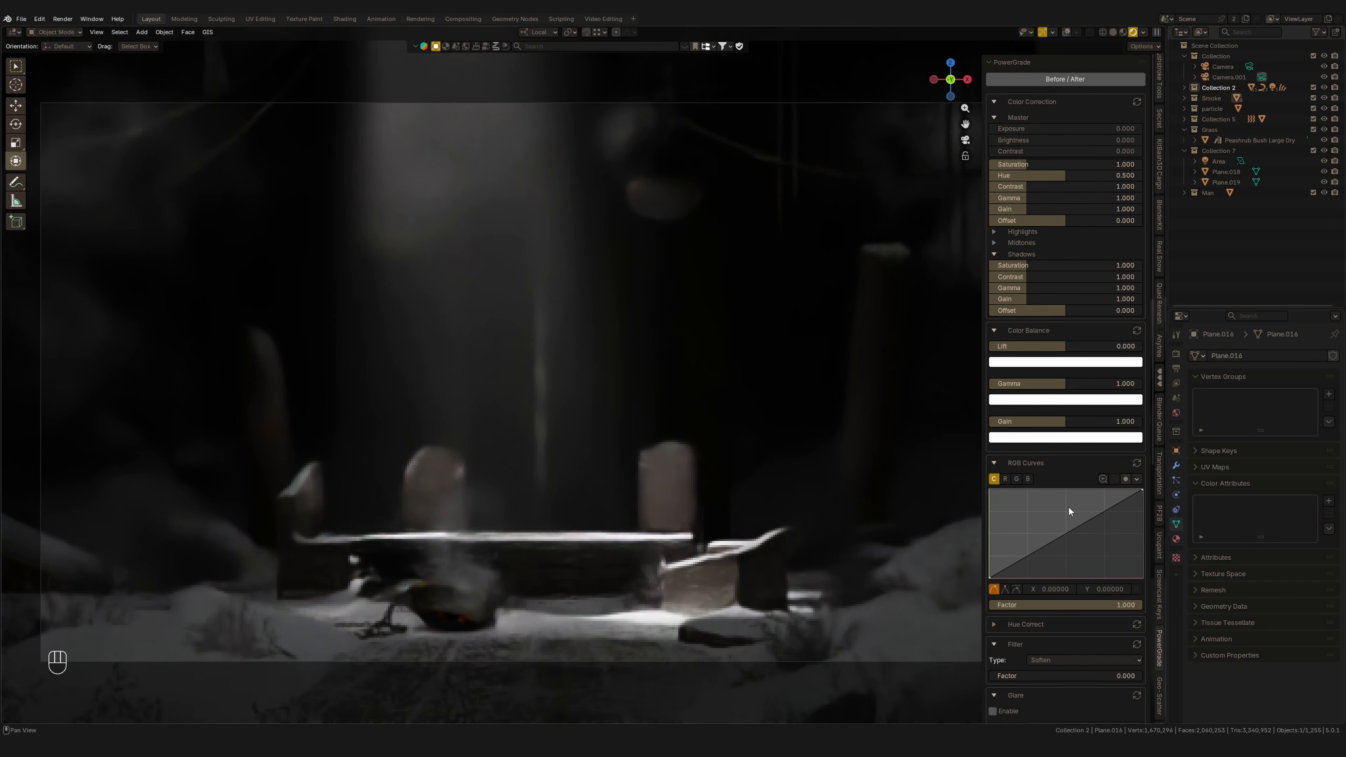
pyautogui.scroll(-10, 1024, 562)
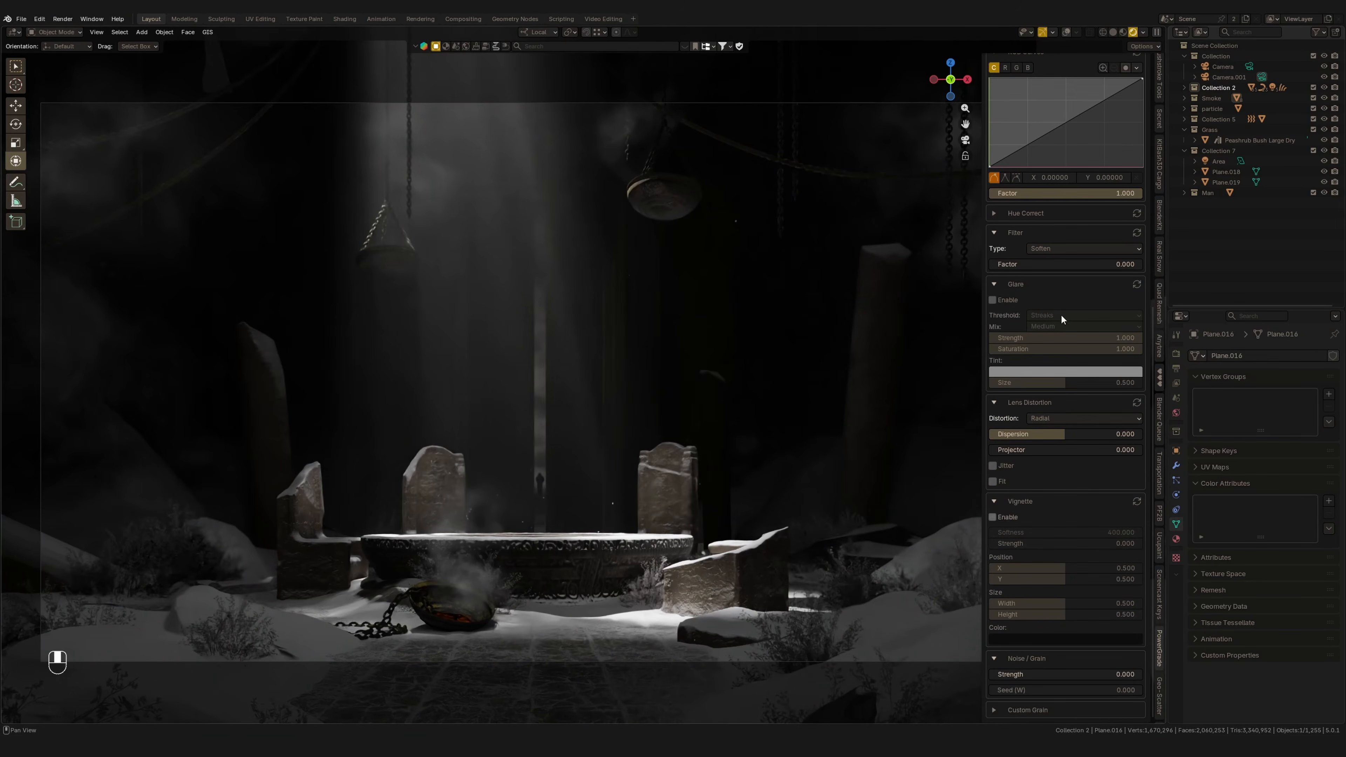
pyautogui.scroll(4, 1040, 341)
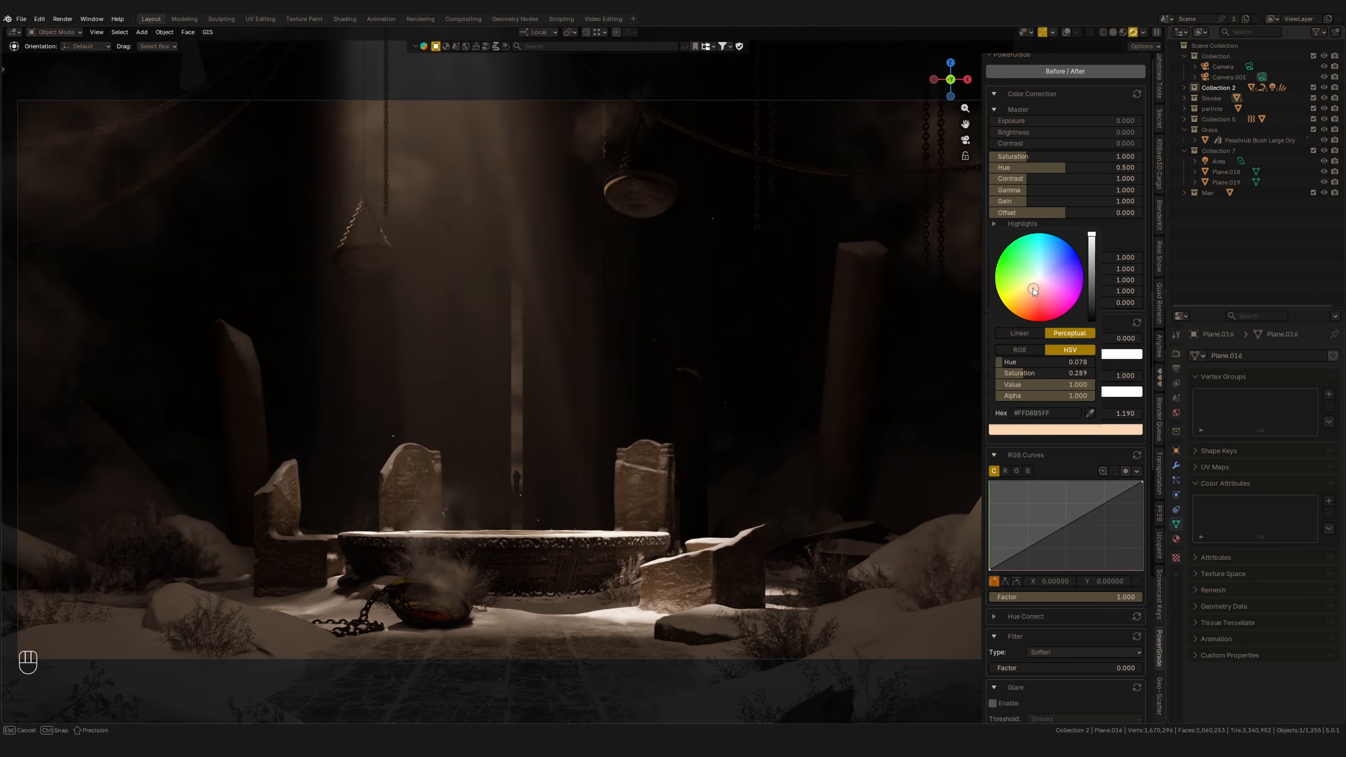
# Step: Set the color balance Gain to 1.569 with a peach tint, and set Lift to -0.005
pyautogui.moveTo(1035, 289); pyautogui.dragTo(1035, 288)
pyautogui.moveTo(1098, 414); pyautogui.dragTo(1128, 414)
pyautogui.moveTo(1035, 281); pyautogui.dragTo(1036, 279)
pyautogui.moveTo(1084, 339); pyautogui.dragTo(1082, 339)
# Step: Pull the RGB curve's shadow point to about X 0.230, Y 0.175, and try a pale cyan tint on the color balance Gamma
pyautogui.moveTo(1025, 549); pyautogui.dragTo(1024, 555)
pyautogui.moveTo(1042, 279); pyautogui.dragTo(1040, 231)
pyautogui.keyDown('shift'); pyautogui.click(1075, 340); pyautogui.keyUp('shift')
pyautogui.click(1072, 390)
pyautogui.click(1072, 391)
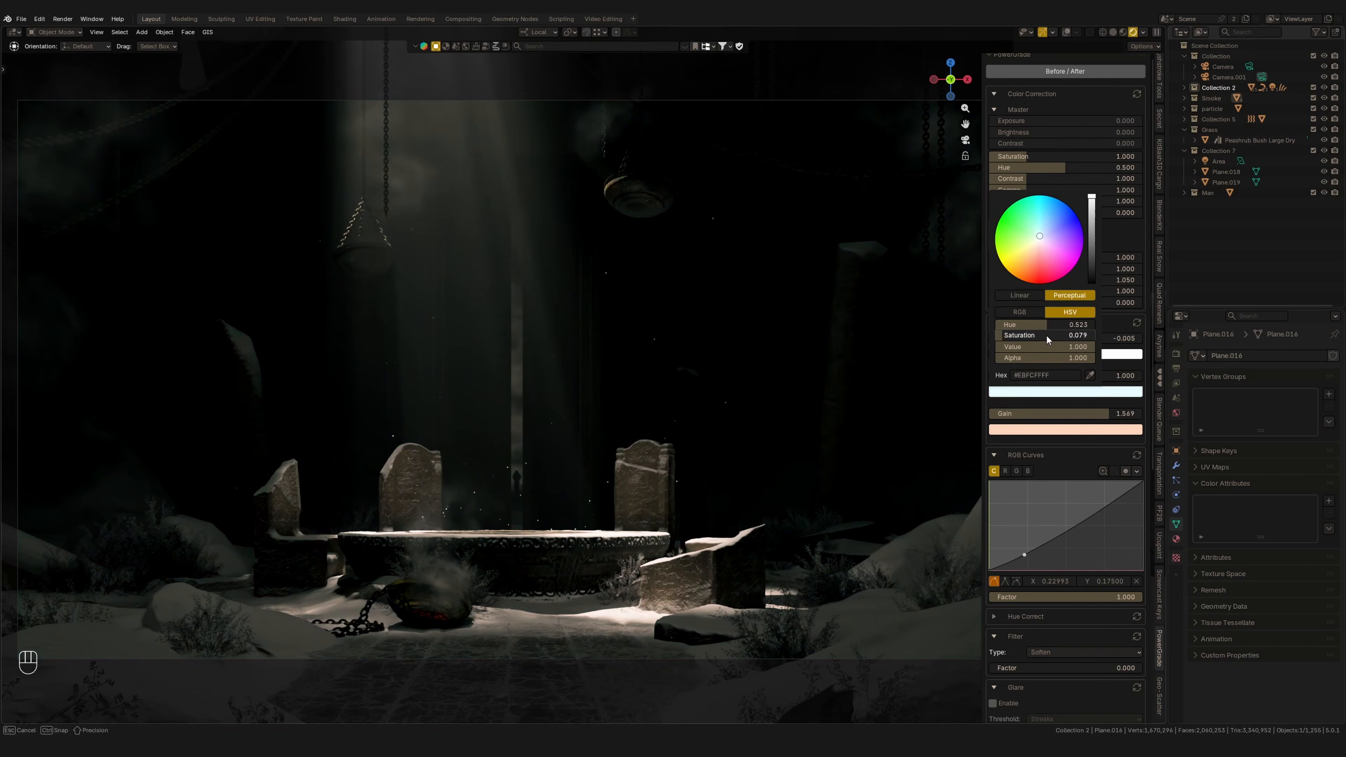
pyautogui.moveTo(1098, 414); pyautogui.dragTo(1100, 414)
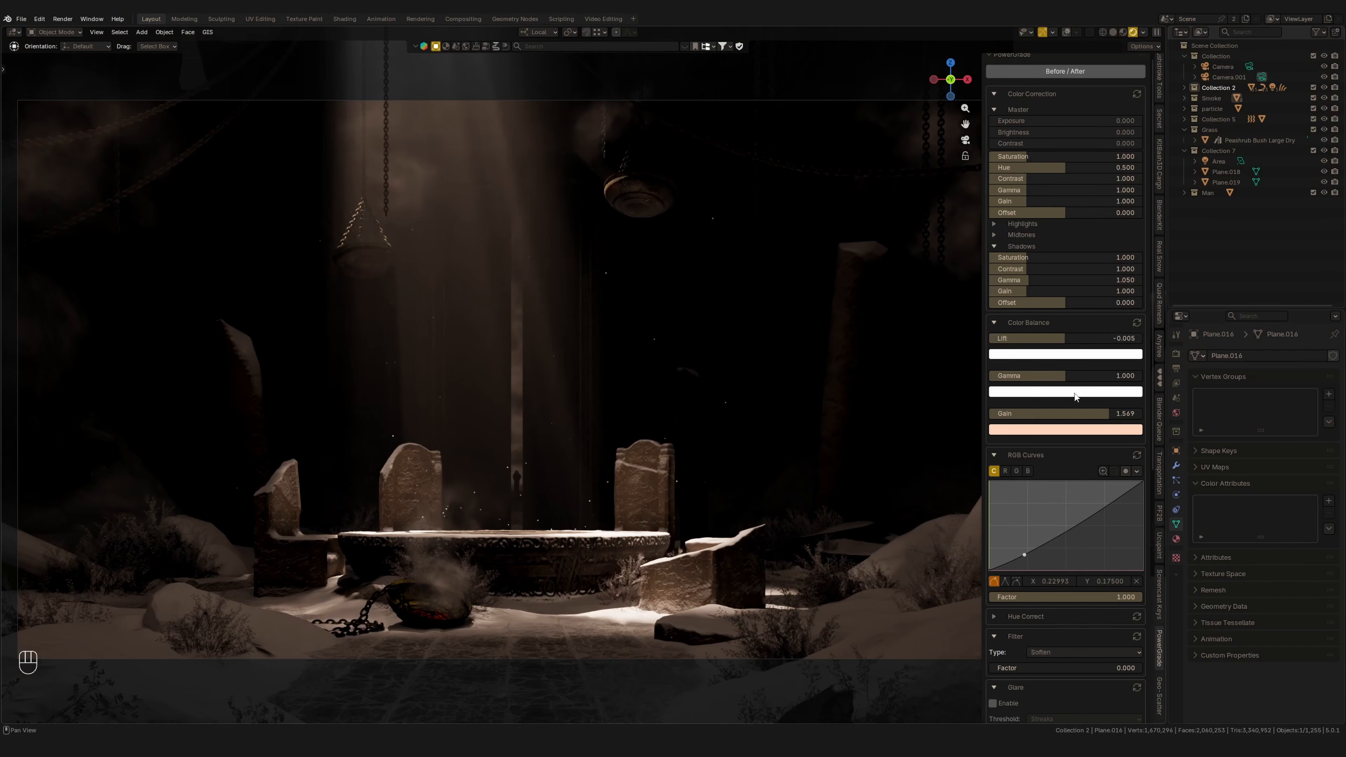
# Step: Tint the color balance Gamma pale cyan by adjusting its hue and saturation
pyautogui.click(1073, 393)
pyautogui.moveTo(1039, 239); pyautogui.dragTo(1039, 235)
pyautogui.moveTo(1046, 327); pyautogui.dragTo(1048, 325)
pyautogui.moveTo(1056, 335); pyautogui.dragTo(1049, 335)
# Step: Raise the color balance Gain to 1.686 and fine-tune its peach tint
pyautogui.moveTo(1081, 416); pyautogui.dragTo(1090, 416)
pyautogui.click(1091, 430)
pyautogui.moveTo(1059, 363); pyautogui.dragTo(1060, 361)
# Step: Try the Diamond Sharpen filter, set the filter Factor to 0.095, and return the filter type to Soften
pyautogui.scroll(-16, 1039, 353)
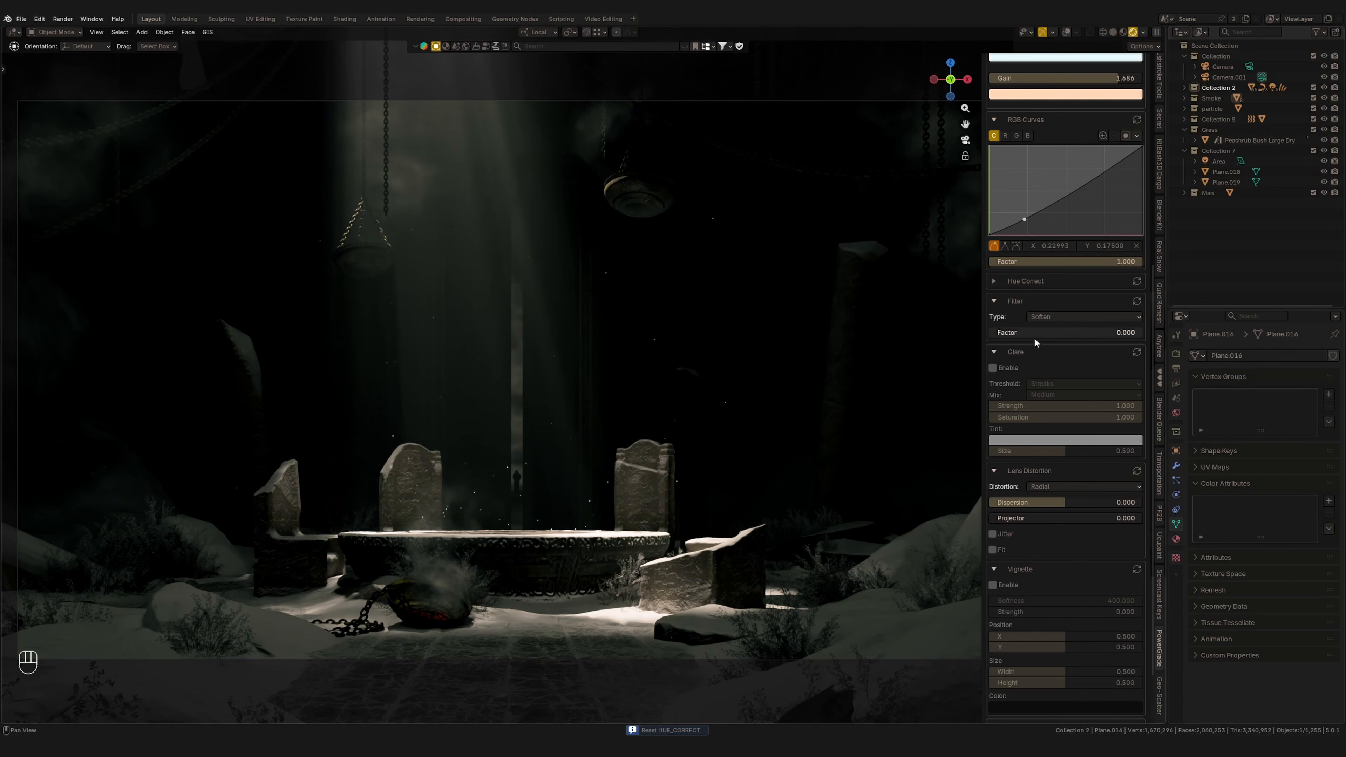
pyautogui.click(1064, 317)
pyautogui.click(1069, 352)
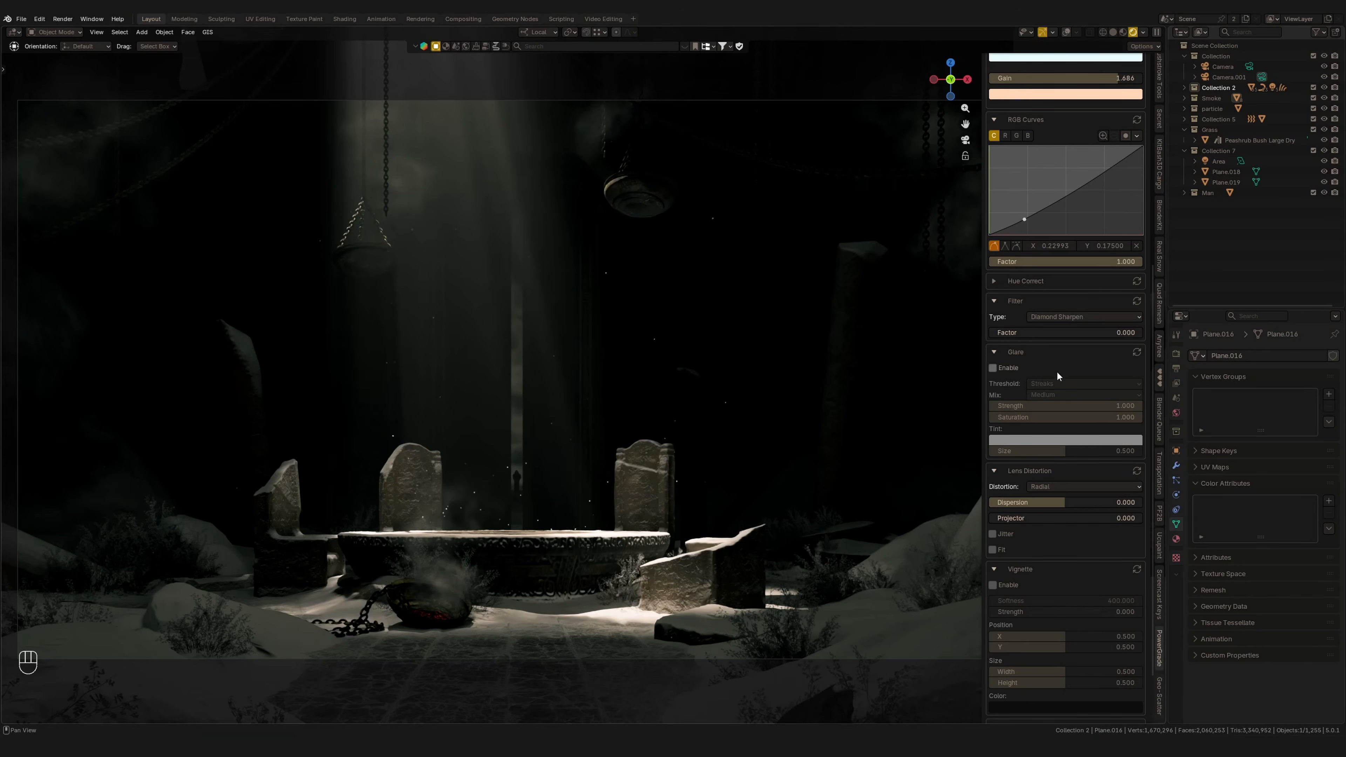
pyautogui.moveTo(1033, 332)
pyautogui.mouseDown()
pyautogui.moveTo(1127, 332)
pyautogui.moveTo(1056, 343)
pyautogui.mouseUp()
pyautogui.click(1065, 317)
pyautogui.click(1066, 329)
# Step: Enable the Glare effect and change it from Streaks to Bloom
pyautogui.click(993, 368)
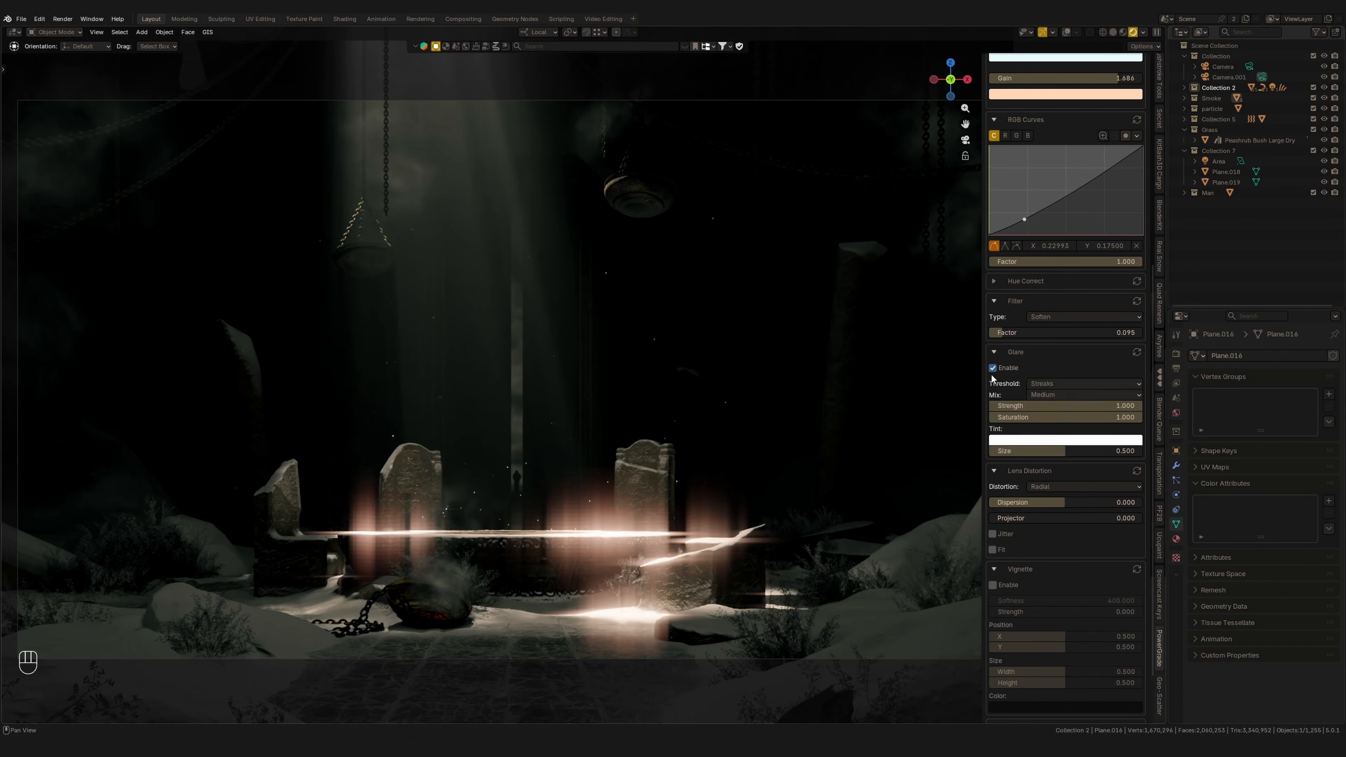
pyautogui.scroll(-3, 1048, 379)
pyautogui.click(1066, 335)
pyautogui.click(1052, 372)
pyautogui.click(1046, 337)
pyautogui.click(1043, 347)
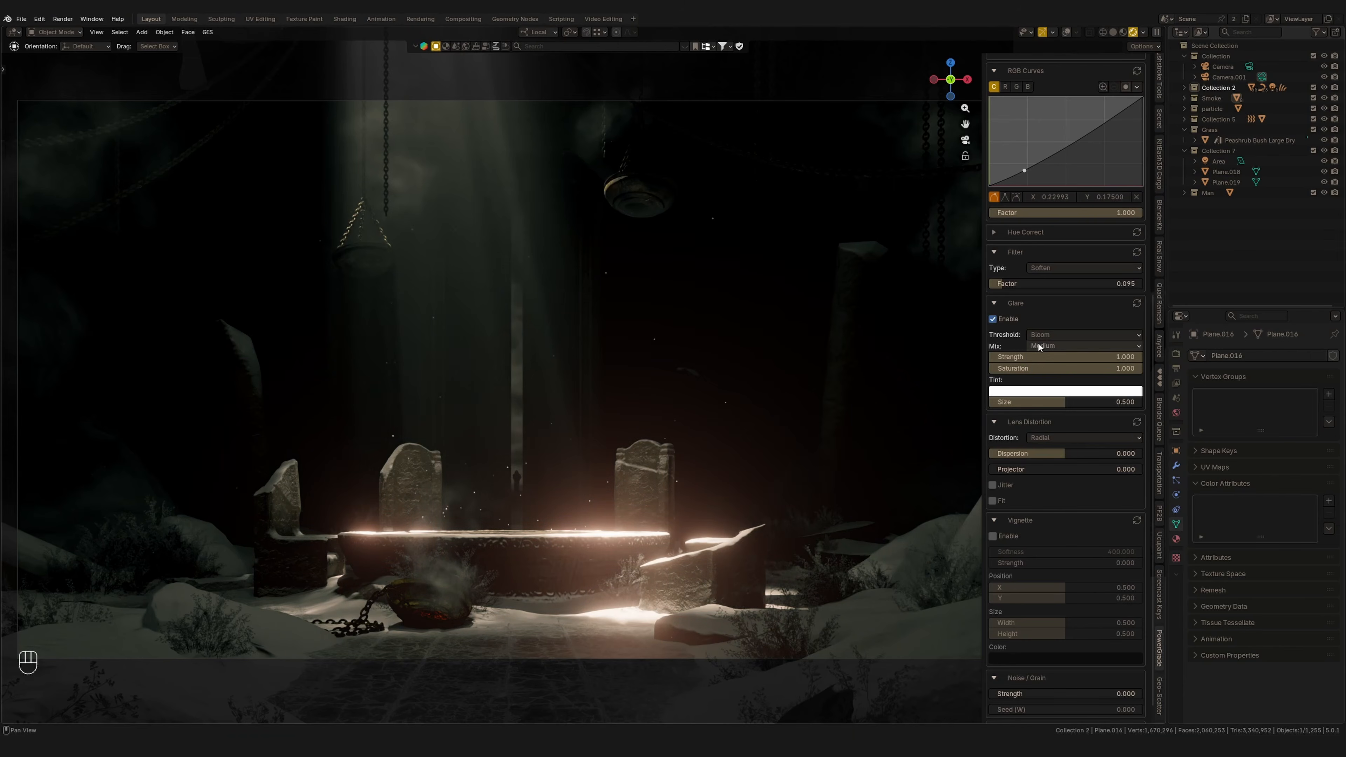
# Step: Give the bloom glare a Size of 0.197, an orange tint (FFC065) and a Strength of 0.420
pyautogui.scroll(-1, 1136, 384)
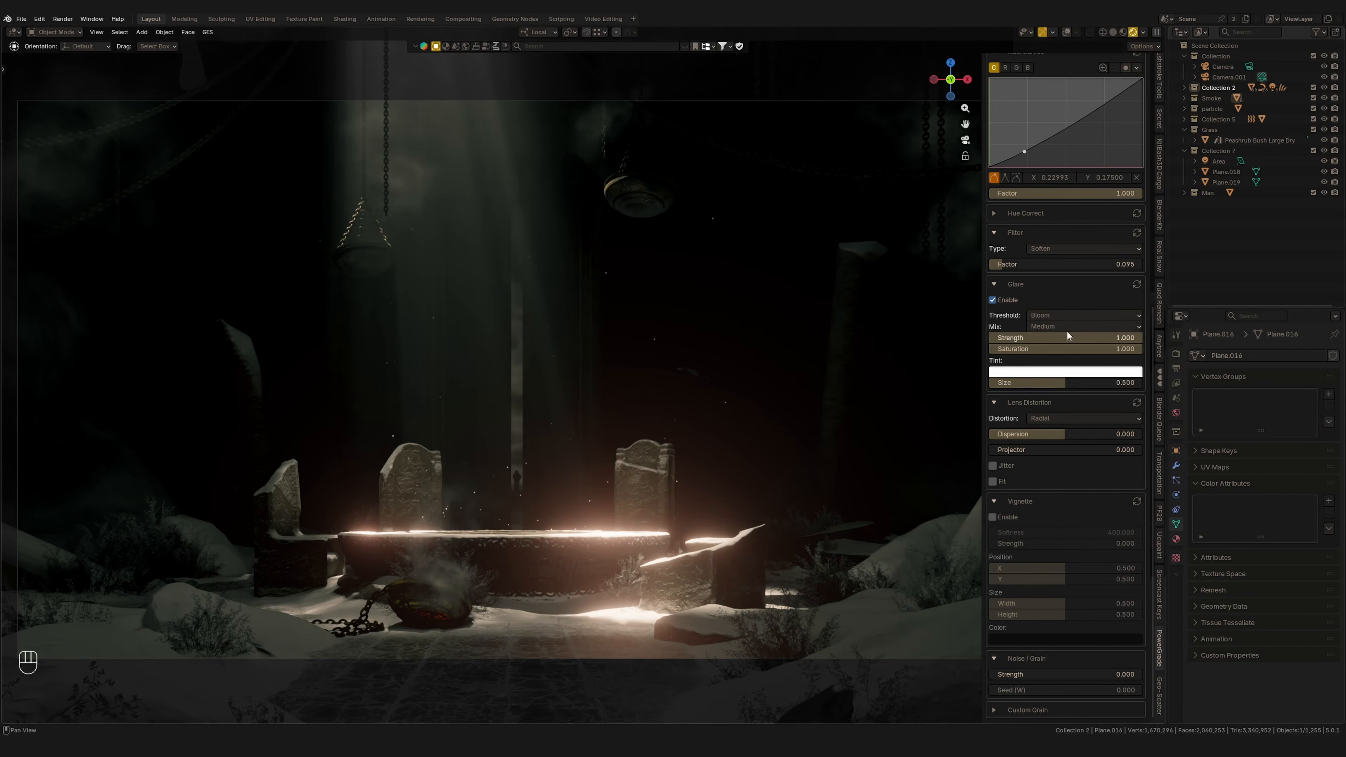
pyautogui.moveTo(1085, 391); pyautogui.dragTo(1042, 388)
pyautogui.click(1049, 374)
pyautogui.moveTo(1038, 220); pyautogui.dragTo(1024, 244)
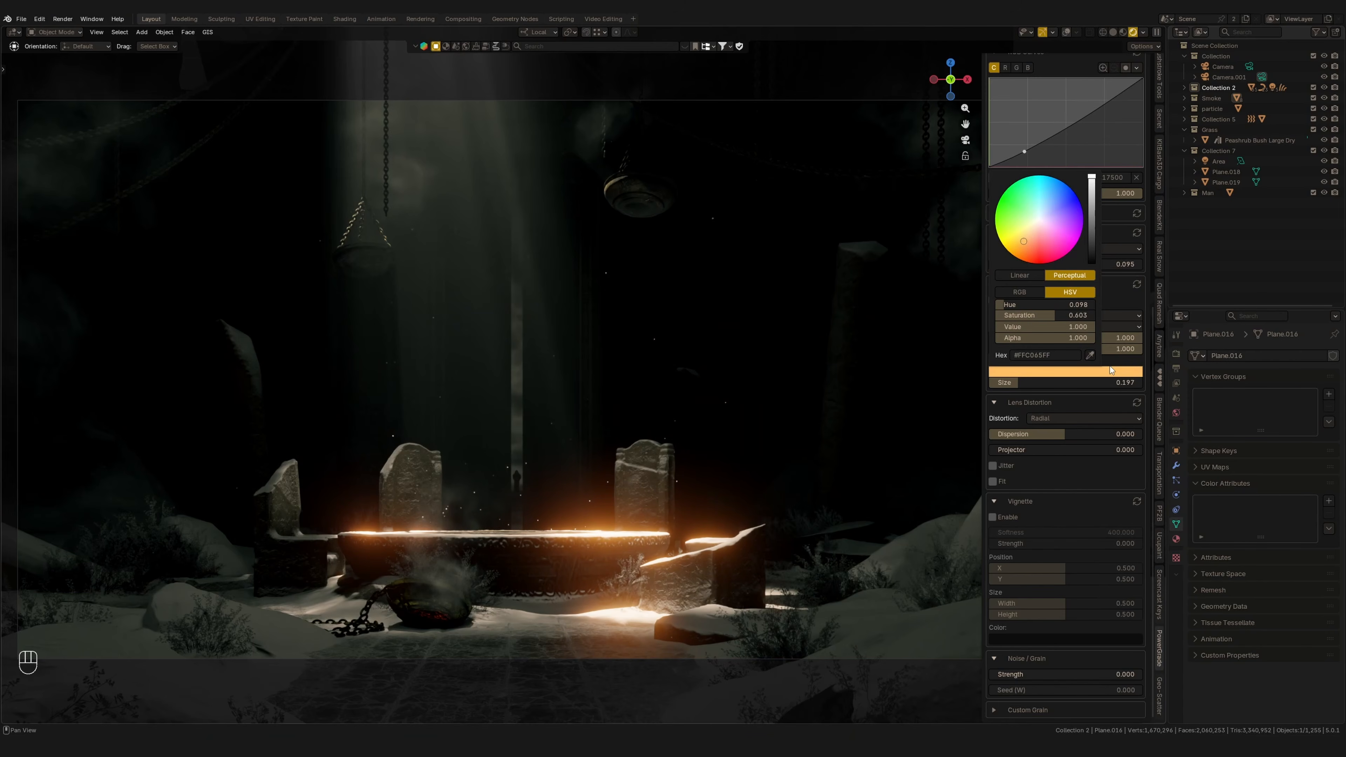
pyautogui.moveTo(1128, 340); pyautogui.dragTo(1037, 342)
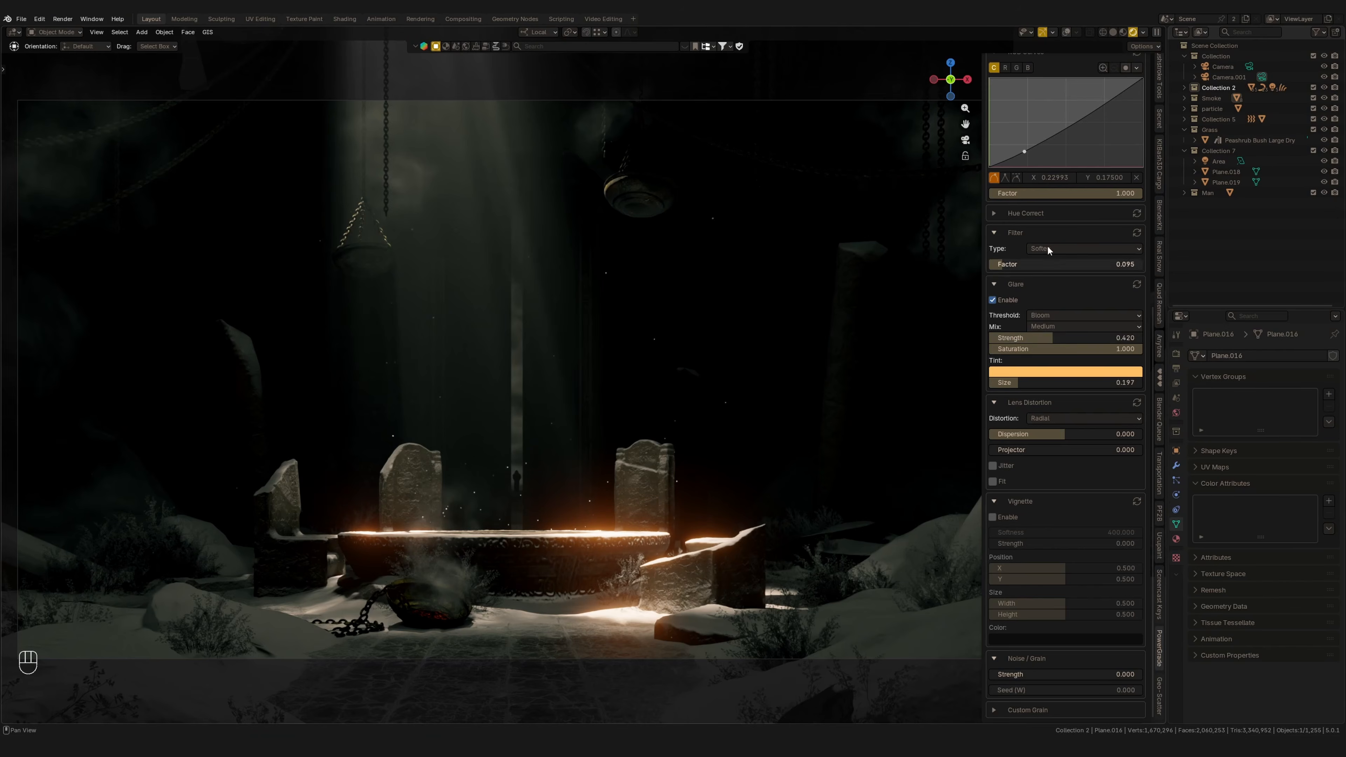
# Step: Lower the color balance Gain to 1.591 and soften its peach tint
pyautogui.scroll(5, 1034, 314)
pyautogui.moveTo(1107, 204); pyautogui.dragTo(1105, 203)
pyautogui.click(1103, 218)
pyautogui.moveTo(1063, 162); pyautogui.dragTo(1052, 167)
# Step: Set the glare Strength to 0.460 and Size to 0.241, and set the lens distortion Projector to 0.044
pyautogui.scroll(-9, 1014, 260)
pyautogui.moveTo(1078, 340); pyautogui.dragTo(1084, 382)
pyautogui.moveTo(1033, 452)
pyautogui.mouseDown()
pyautogui.moveTo(1058, 449)
pyautogui.moveTo(1044, 459)
pyautogui.mouseUp()
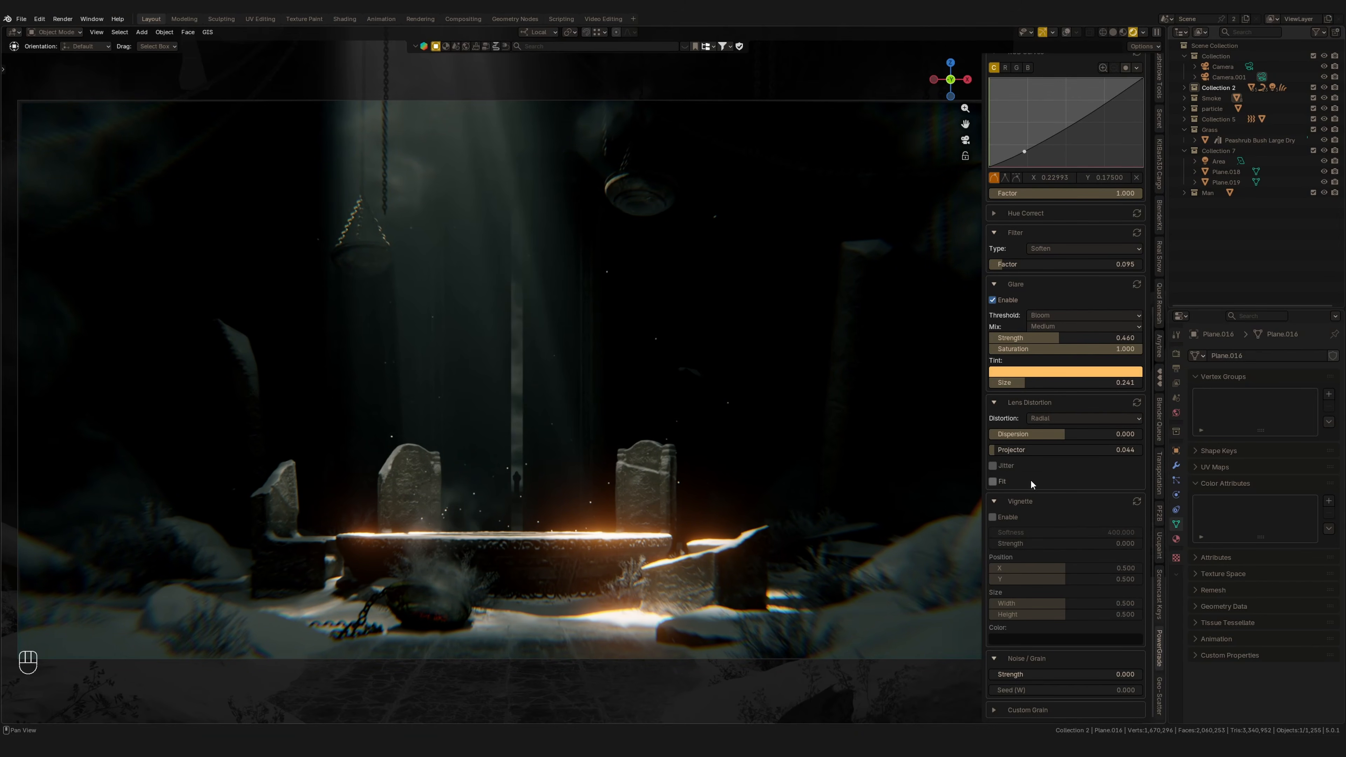
# Step: Enable the vignette with Softness 0 and enlarge it to Width 0.953 and Height 0.547
pyautogui.click(992, 517)
pyautogui.click(1093, 534)
pyautogui.write('0')
pyautogui.press('Return')
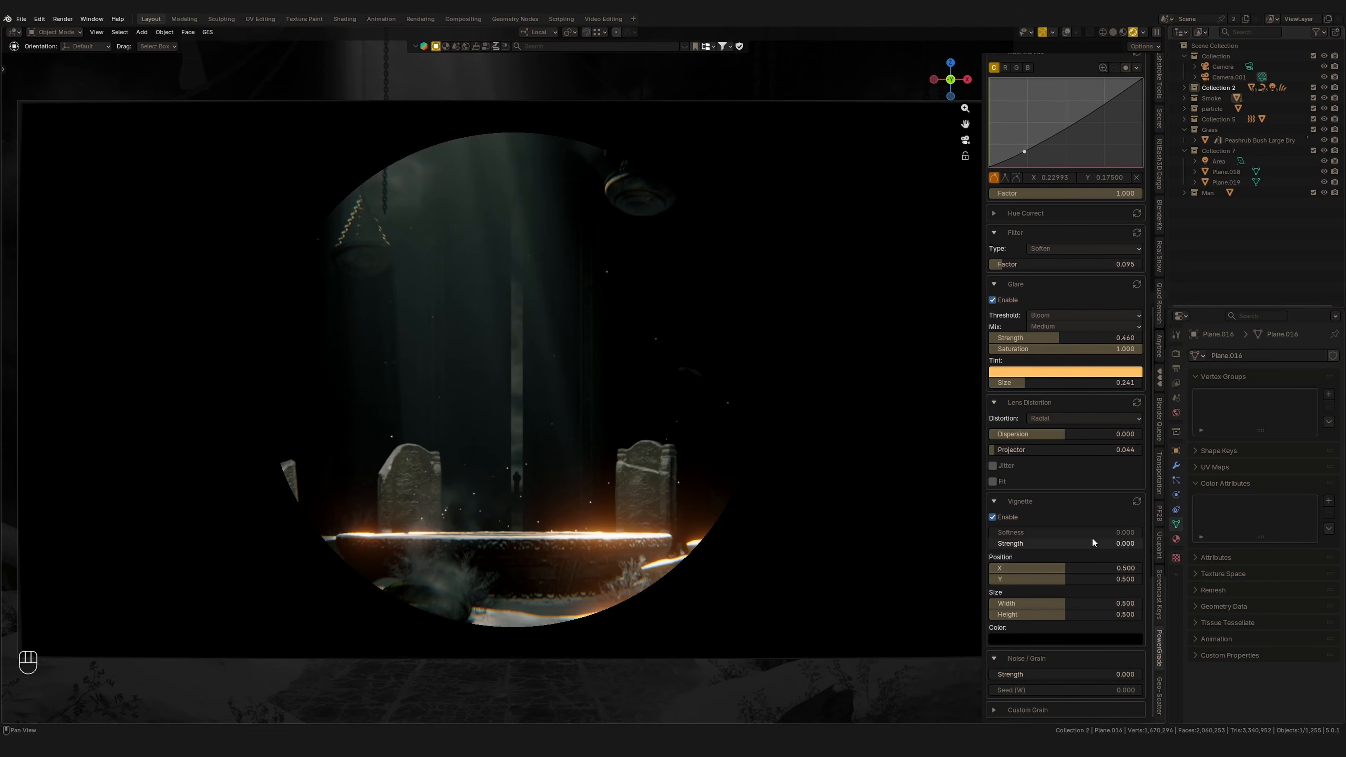
pyautogui.moveTo(1062, 614); pyautogui.dragTo(1147, 604)
# Step: Set the vignette Softness to 400 and Strength to 0.230, and set Noise / Grain to Strength 0.449 with Seed -0.700
pyautogui.click(1045, 529)
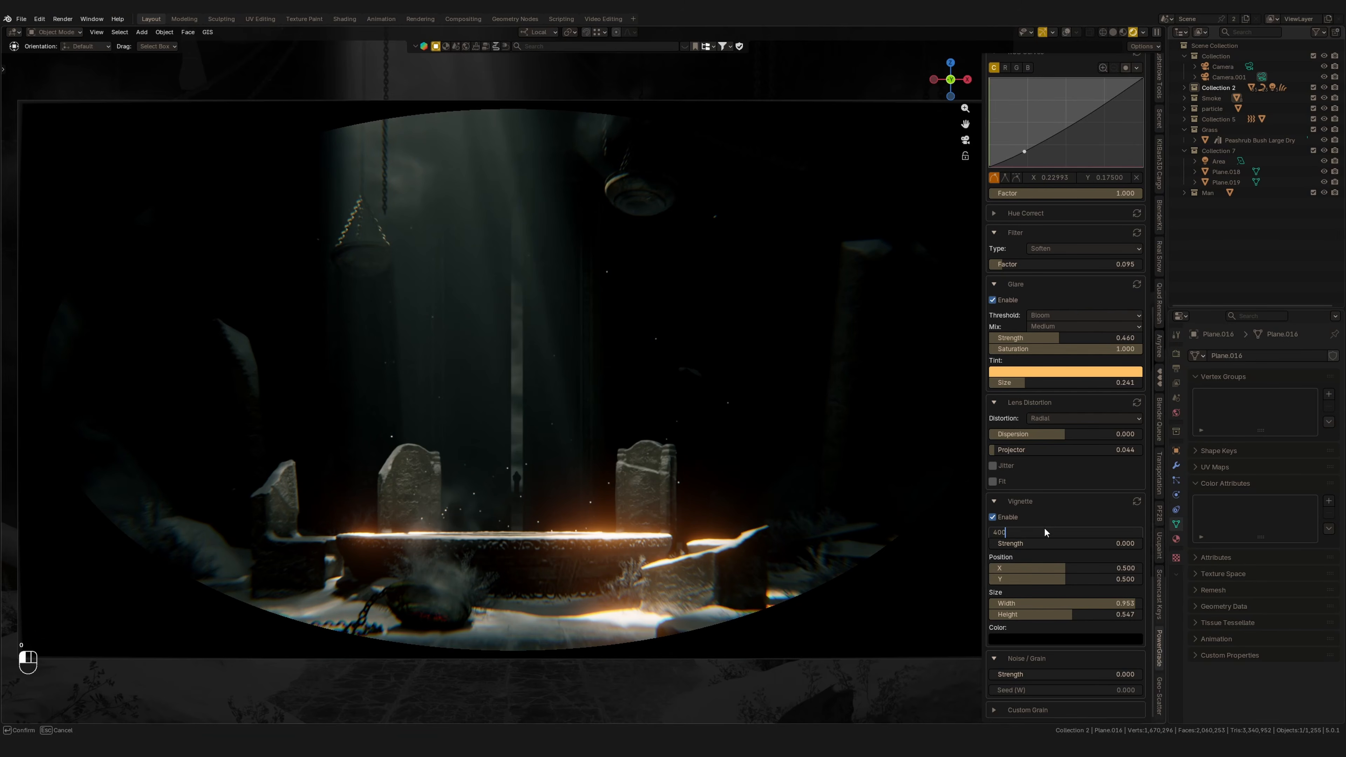
pyautogui.write('400')
pyautogui.press('Return')
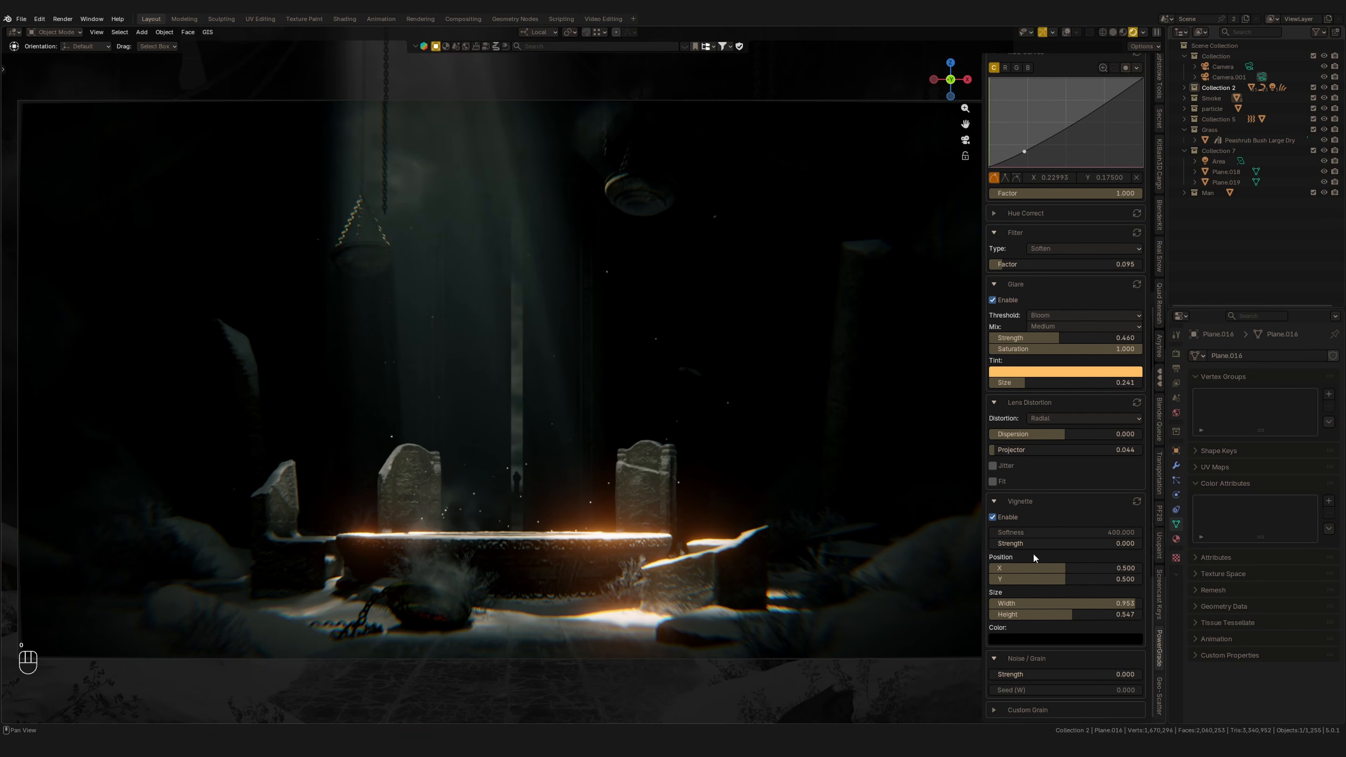
pyautogui.moveTo(1024, 544)
pyautogui.mouseDown()
pyautogui.moveTo(1244, 551)
pyautogui.moveTo(1039, 558)
pyautogui.mouseUp()
pyautogui.moveTo(1019, 681); pyautogui.dragTo(1081, 687)
# Step: Lift the dark areas by setting the Shadows Gamma to 1.138 and the color balance Lift to -0.001
pyautogui.scroll(15, 1035, 186)
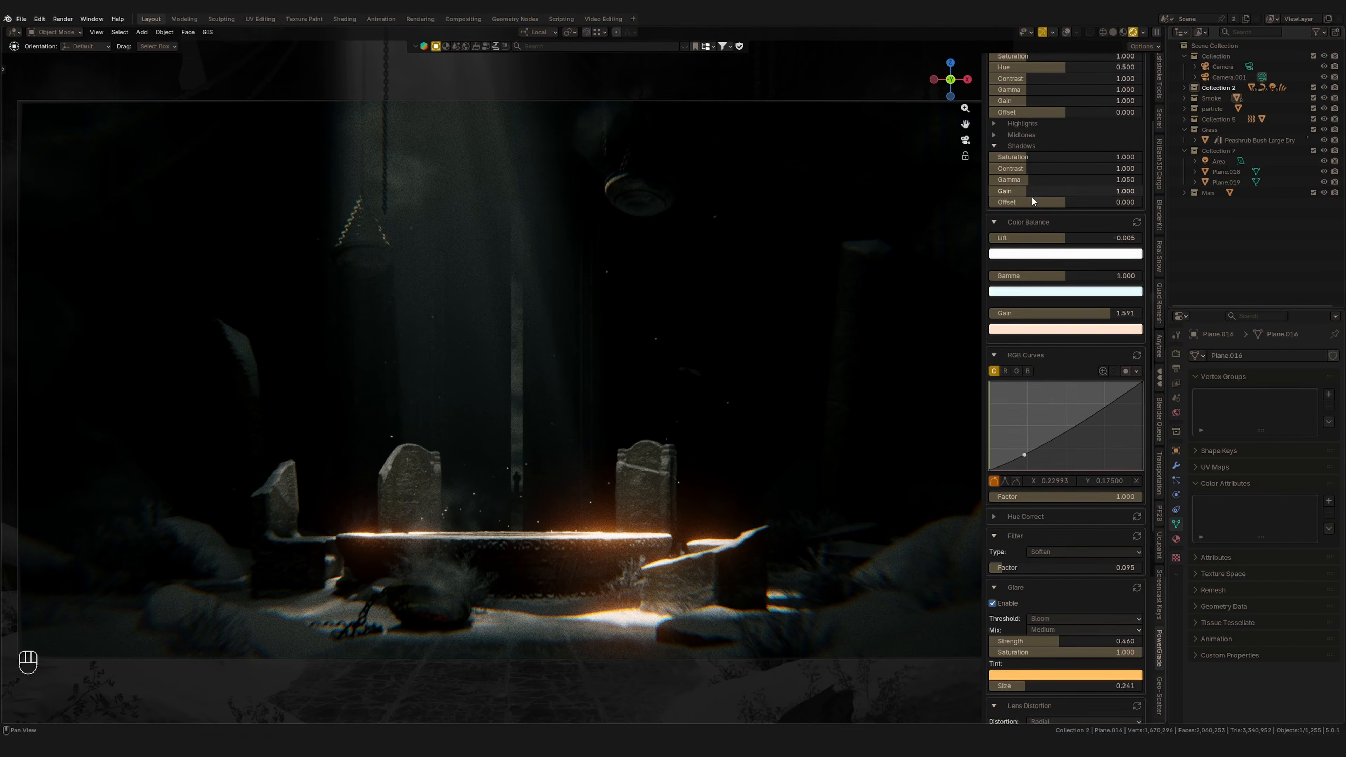
pyautogui.moveTo(1035, 248); pyautogui.dragTo(1042, 248)
pyautogui.scroll(2, 1049, 237)
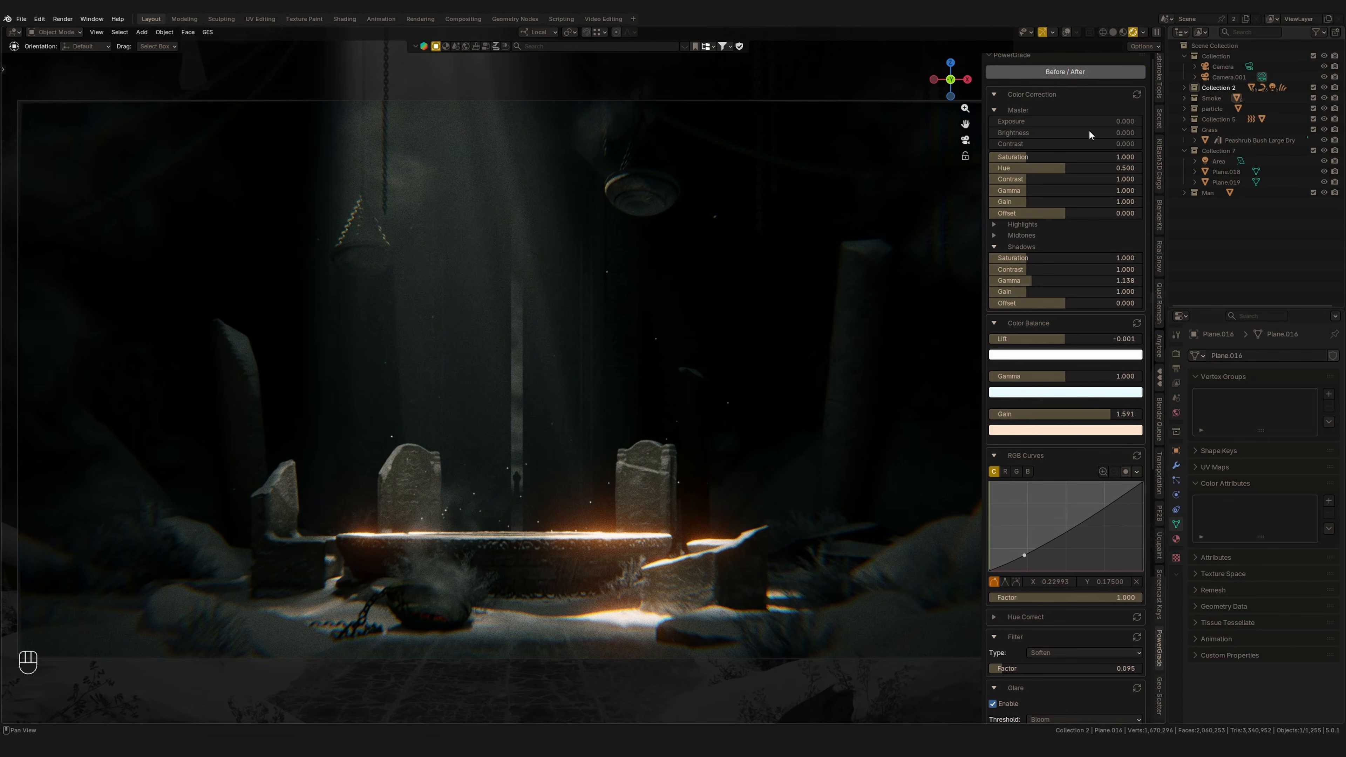
# Step: Toggle the before/after comparison to check the current grade
pyautogui.click(1090, 71)
pyautogui.click(1090, 71)
# Step: Change the glare tint from orange to pale yellow
pyautogui.scroll(-10, 1002, 215)
pyautogui.scroll(-6, 1002, 214)
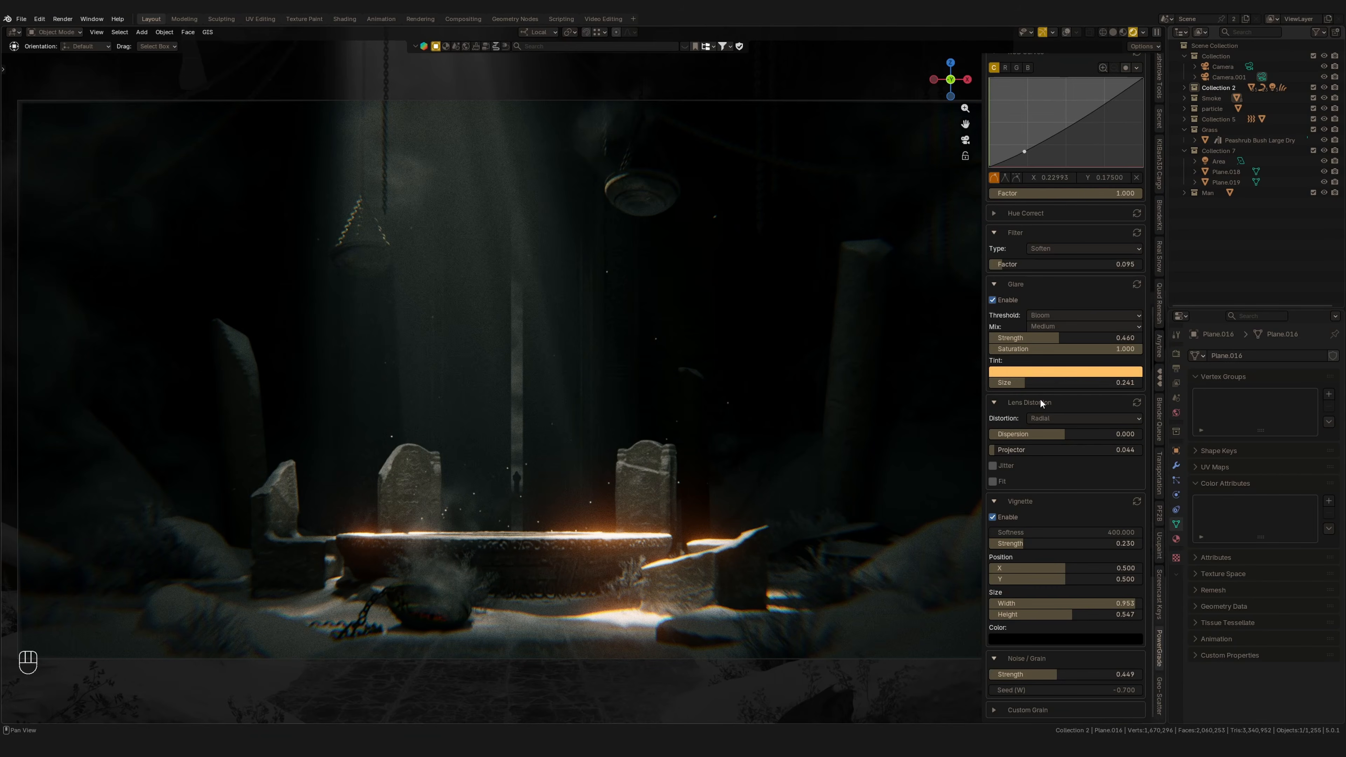
pyautogui.click(1072, 373)
pyautogui.moveTo(1025, 244); pyautogui.dragTo(1029, 229)
# Step: Set the color balance Gamma to 1.101 and Gain to 1.701
pyautogui.moveTo(1068, 351); pyautogui.dragTo(1061, 575, button='middle')
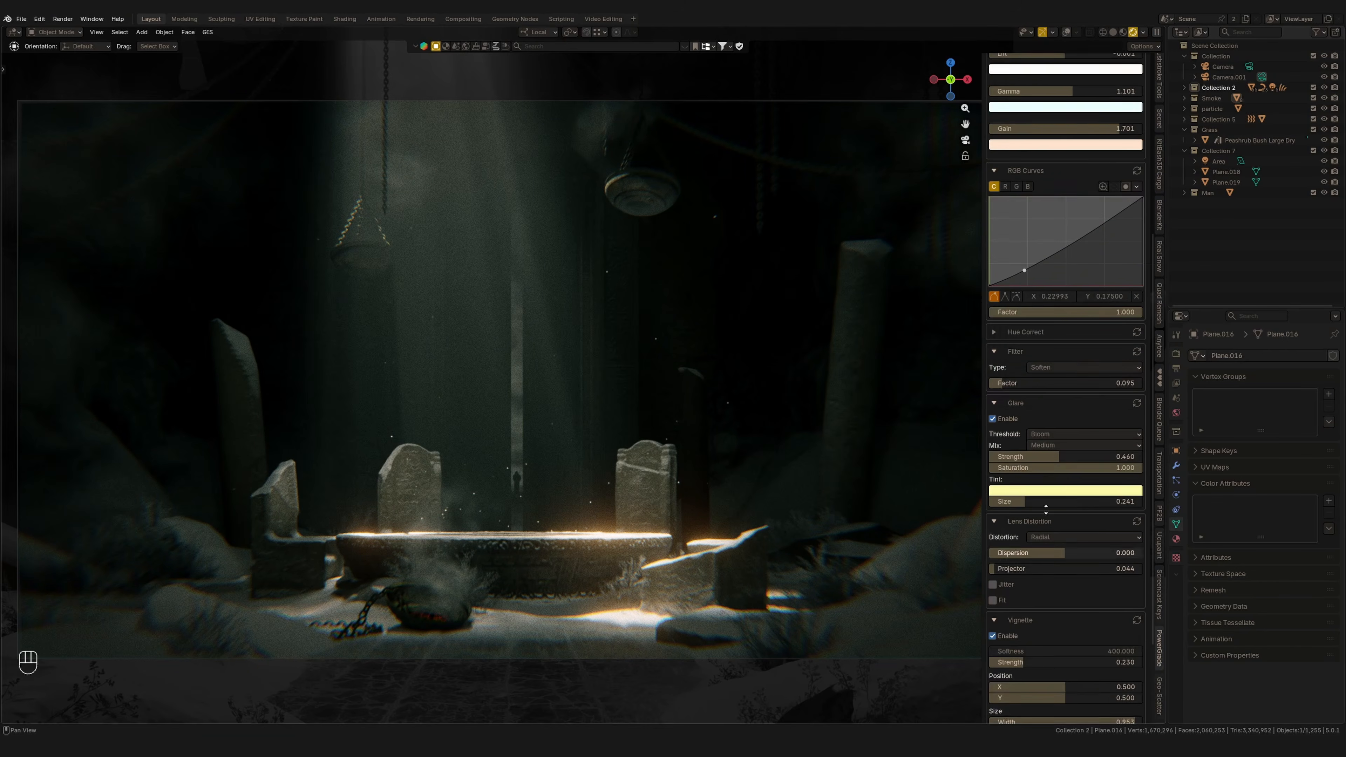
pyautogui.moveTo(1042, 551); pyautogui.dragTo(1031, 432, button='middle')
pyautogui.moveTo(1026, 543); pyautogui.dragTo(1008, 312, button='middle')
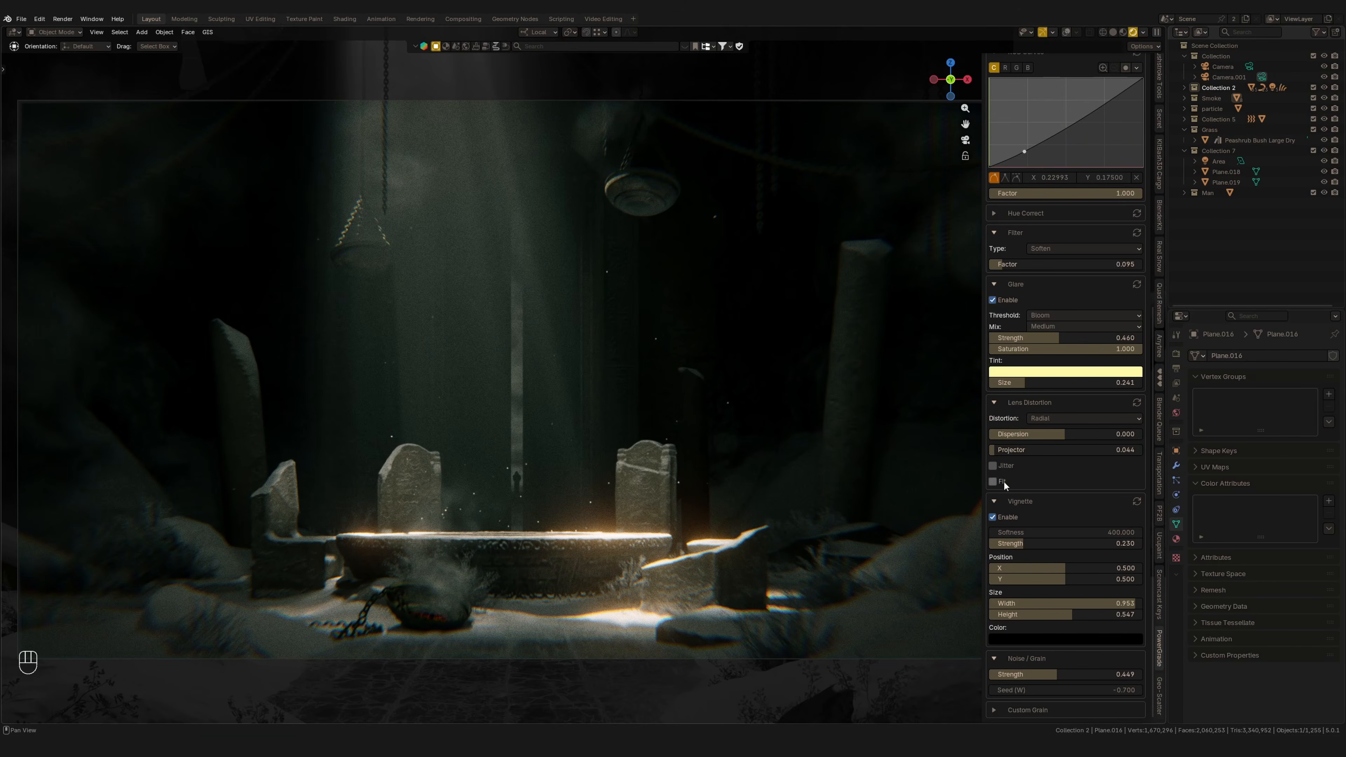
# Step: Enable Custom Grain and load the ember overlay image 01.jpg from the Epic Photo Overlays folder
pyautogui.scroll(-5, 1009, 699)
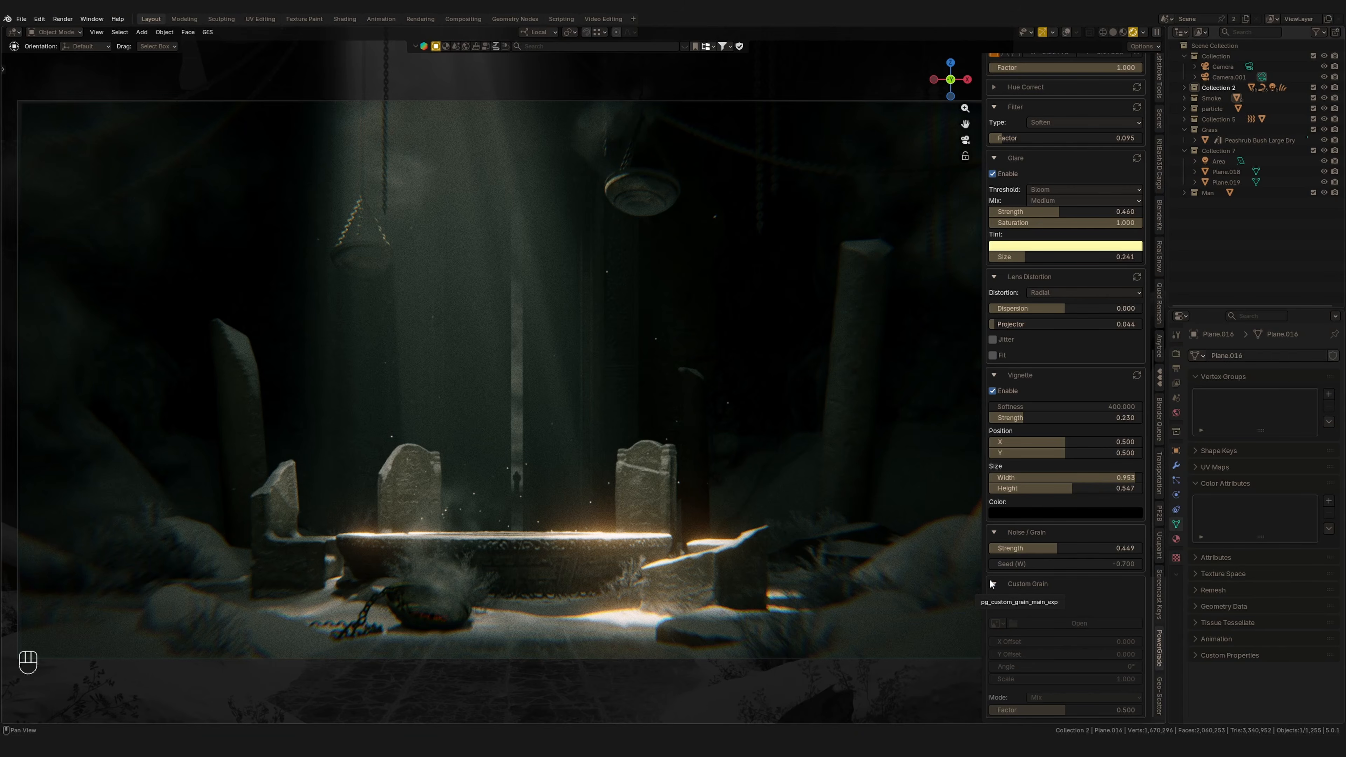
pyautogui.click(992, 600)
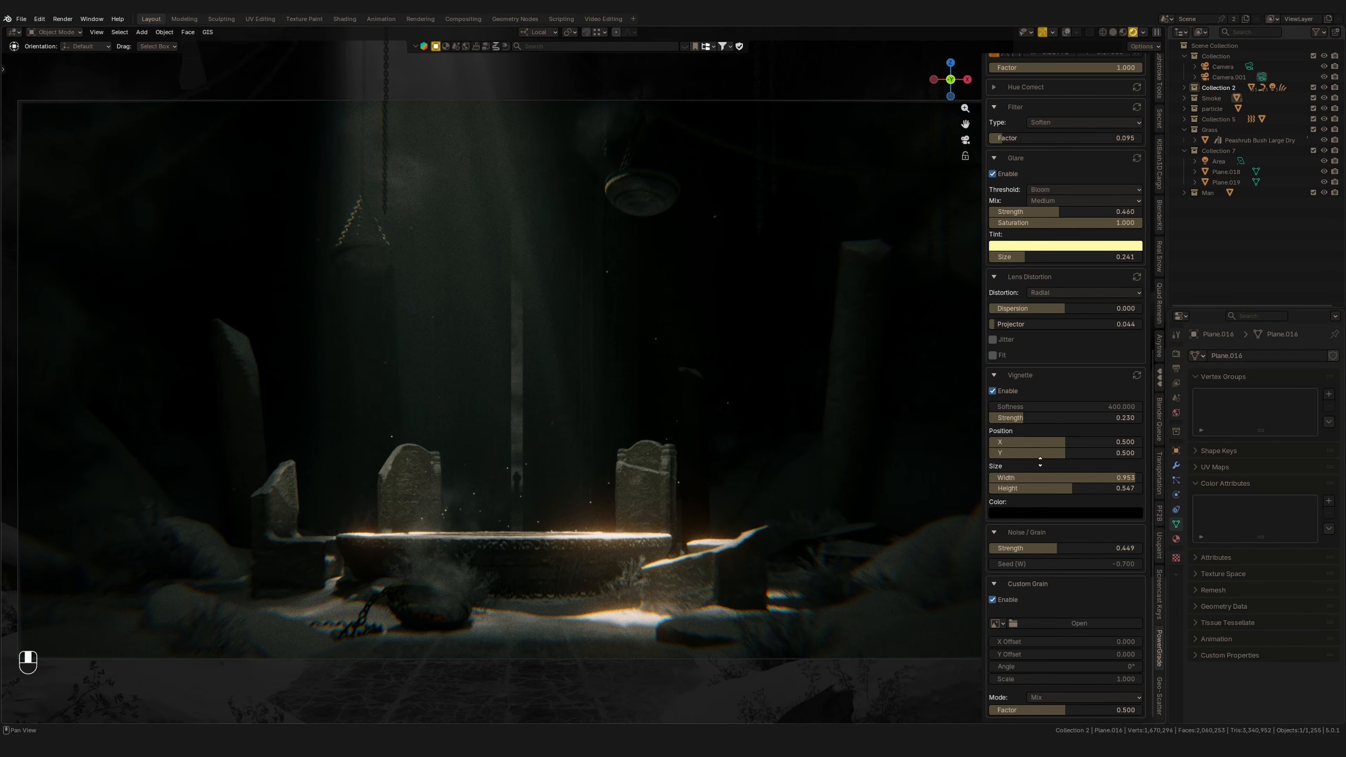
pyautogui.click(997, 624)
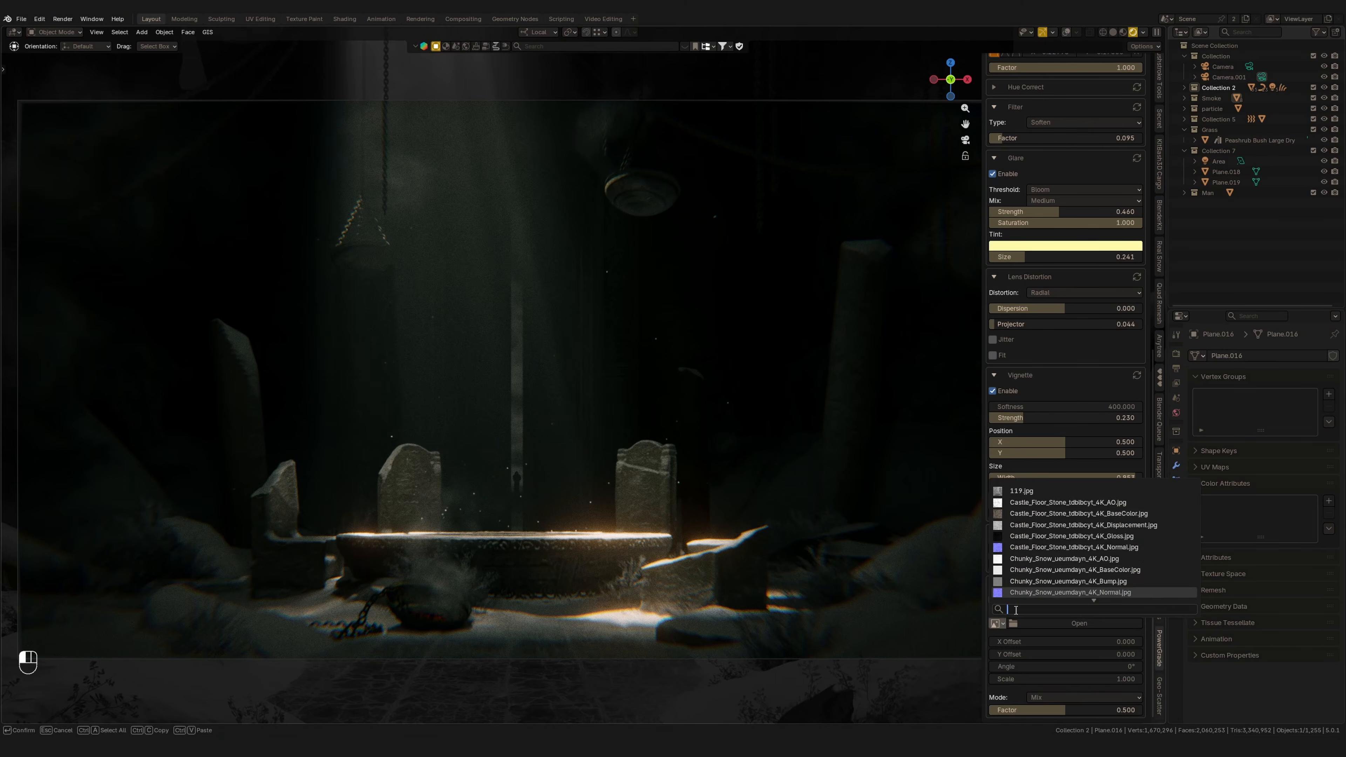
pyautogui.click(1037, 624)
pyautogui.doubleClick(903, 237)
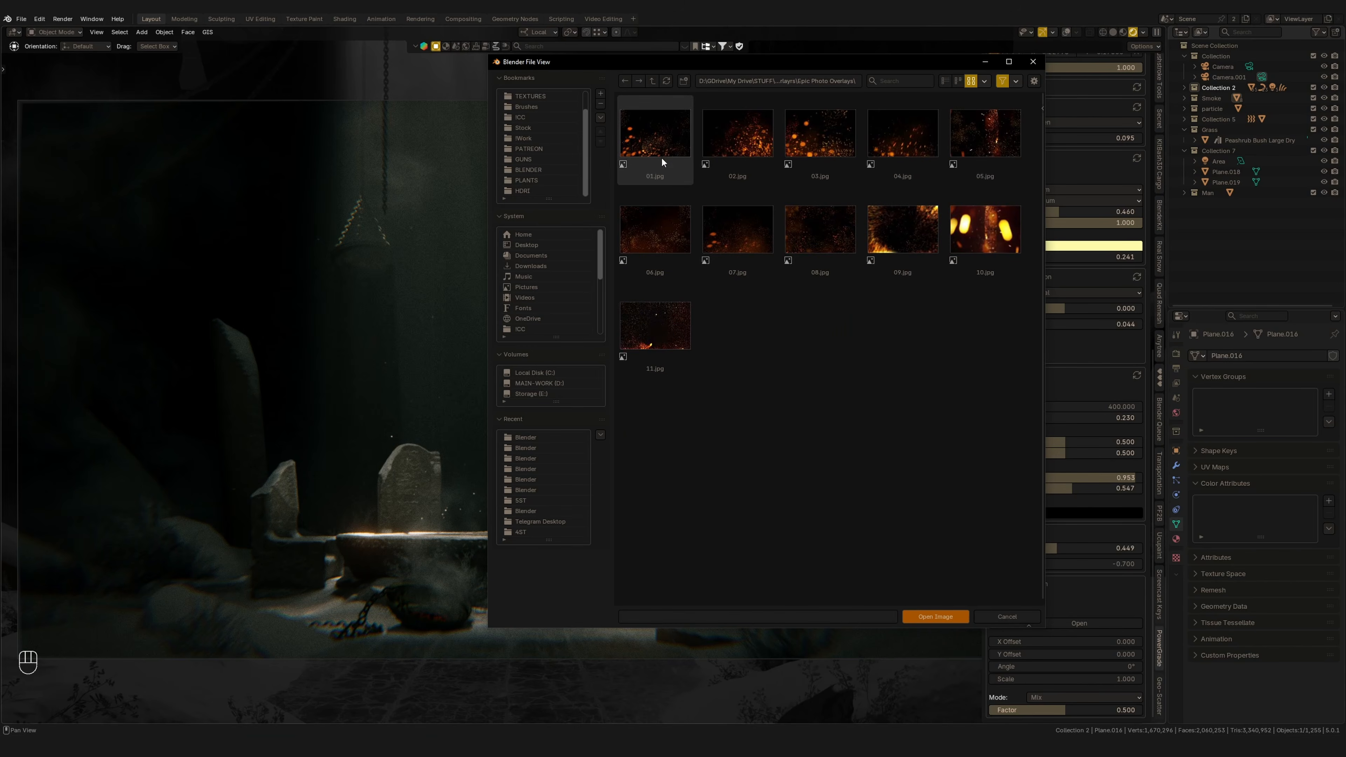
pyautogui.doubleClick(661, 141)
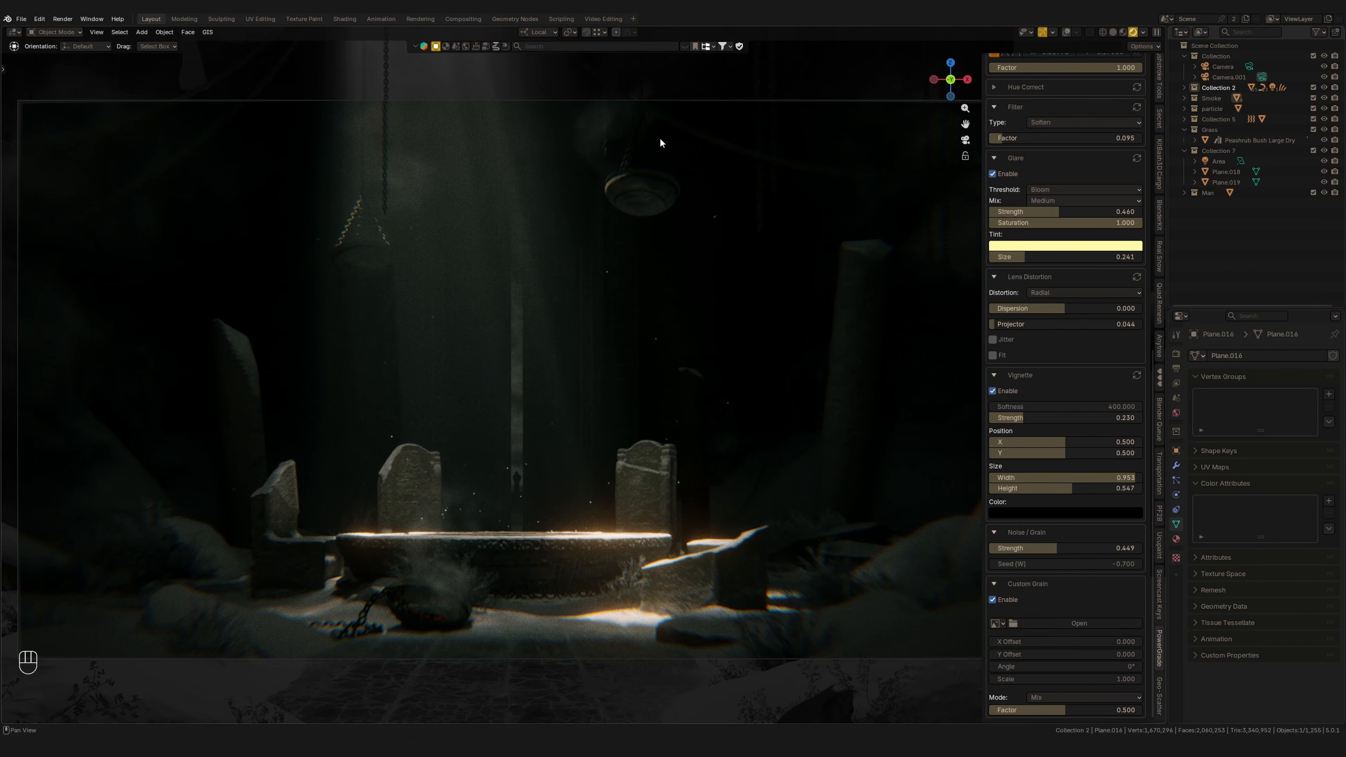
# Step: Set the custom grain overlay's Scale to 0.400, blend mode to Add and Factor to 0.369
pyautogui.moveTo(1079, 679)
pyautogui.mouseDown()
pyautogui.moveTo(1044, 683)
pyautogui.moveTo(1081, 679)
pyautogui.mouseUp()
pyautogui.click(1067, 697)
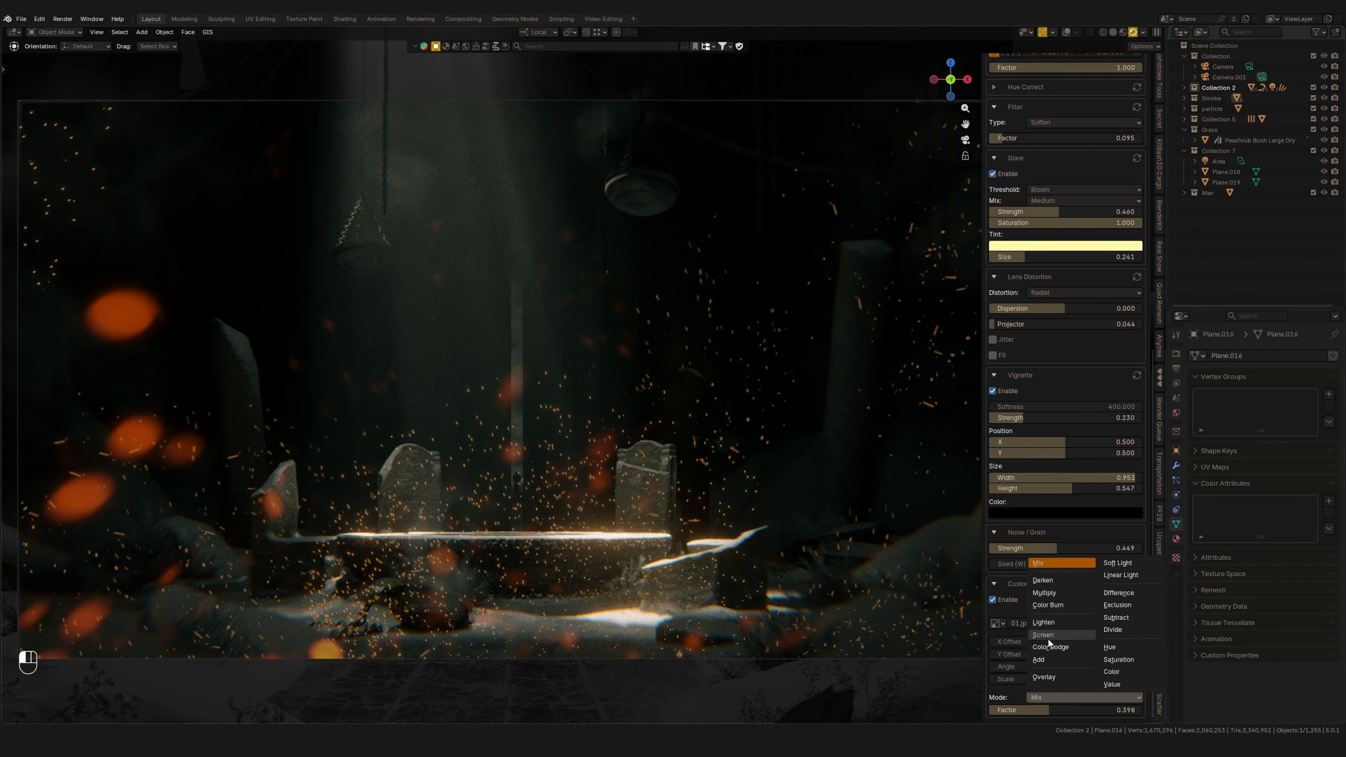
pyautogui.click(1053, 637)
pyautogui.click(1069, 695)
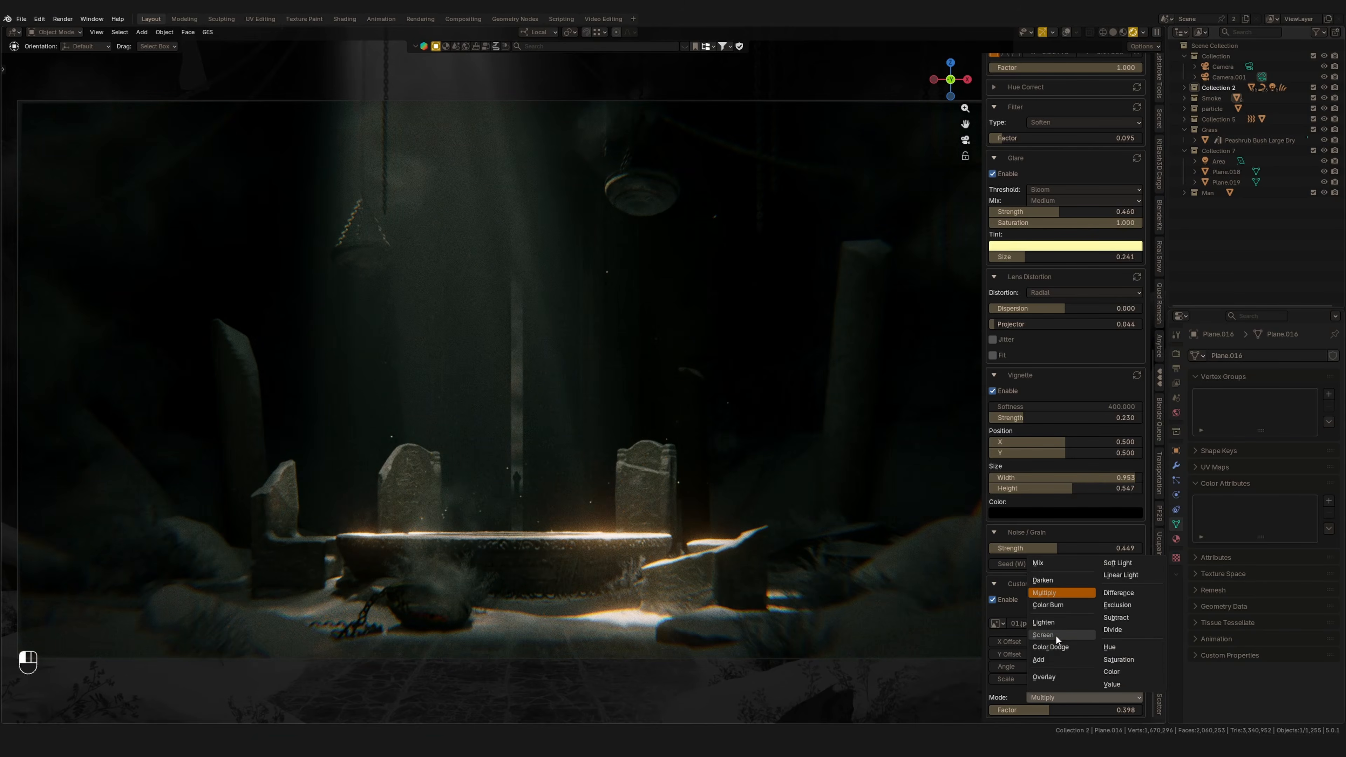
pyautogui.click(1057, 660)
pyautogui.moveTo(1066, 708); pyautogui.dragTo(1113, 709)
# Step: Replace the custom grain image with 15.jpg from another overlay folder
pyautogui.click(1126, 624)
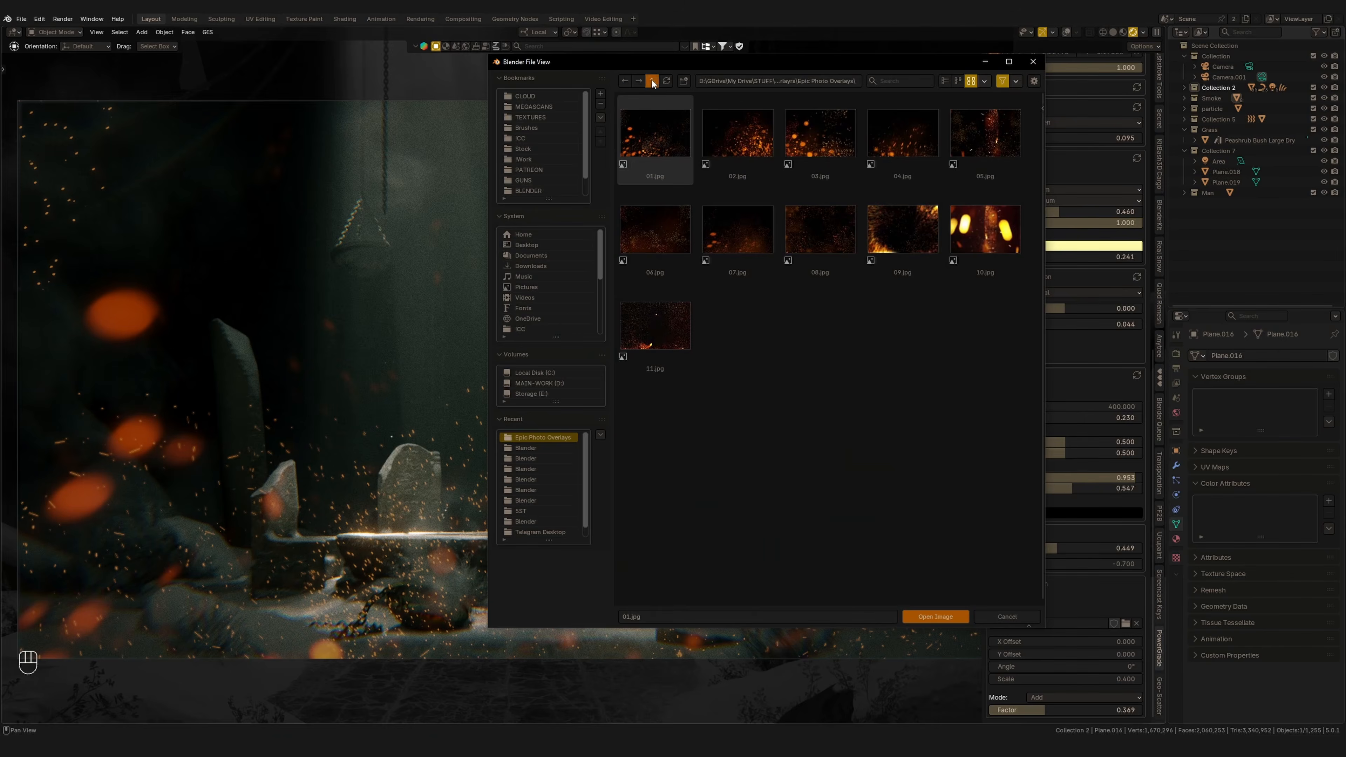
pyautogui.click(652, 82)
pyautogui.doubleClick(651, 241)
pyautogui.click(979, 331)
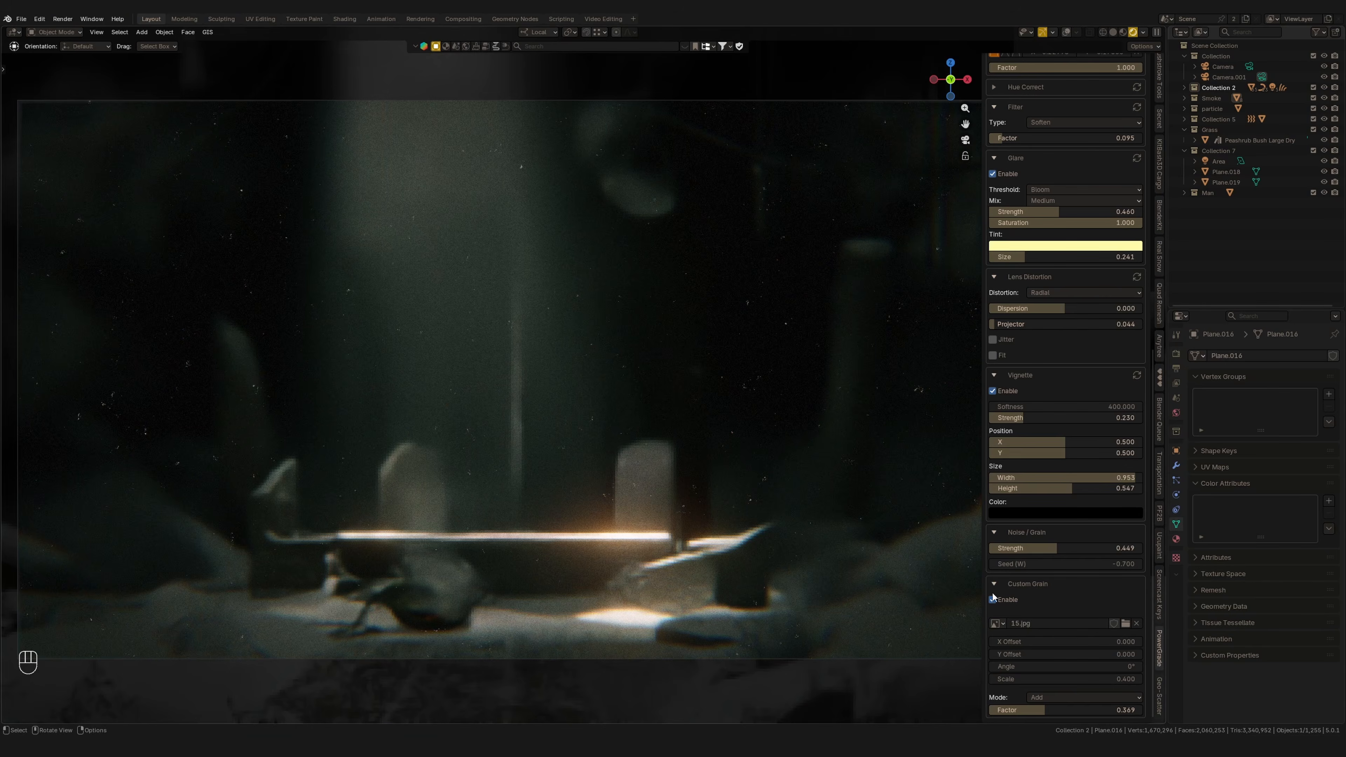
# Step: Compare the graded scene, including the new grain overlay, with the ungraded render
pyautogui.scroll(15, 1110, 706)
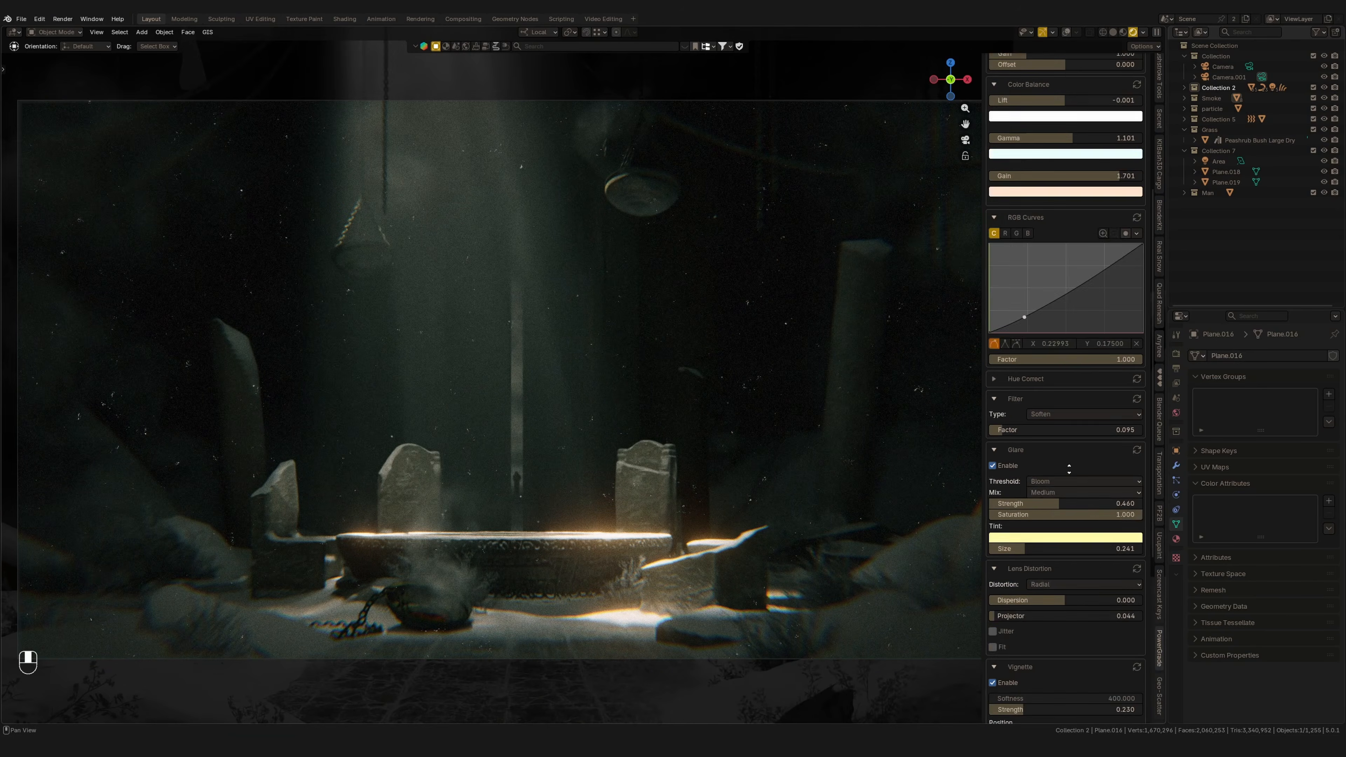
pyautogui.click(1082, 78)
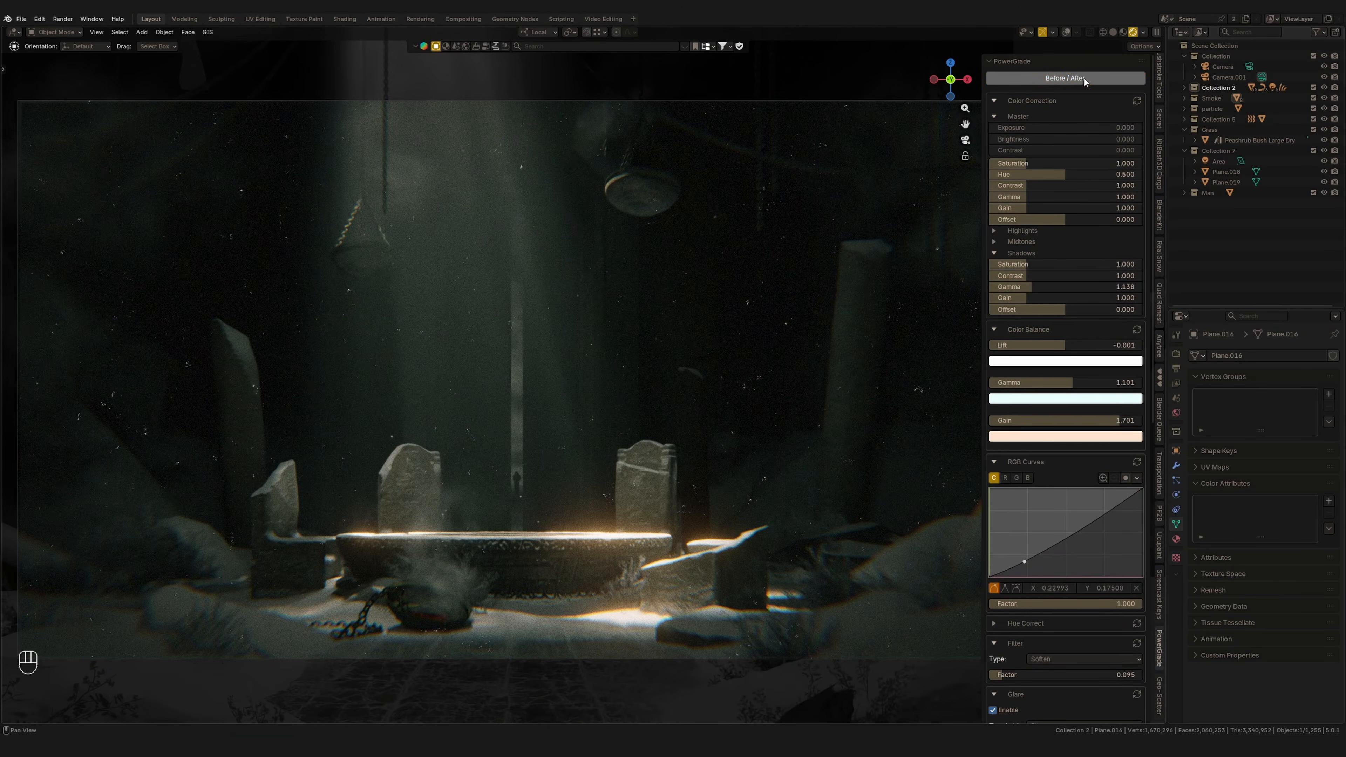
pyautogui.click(1086, 76)
pyautogui.click(1086, 77)
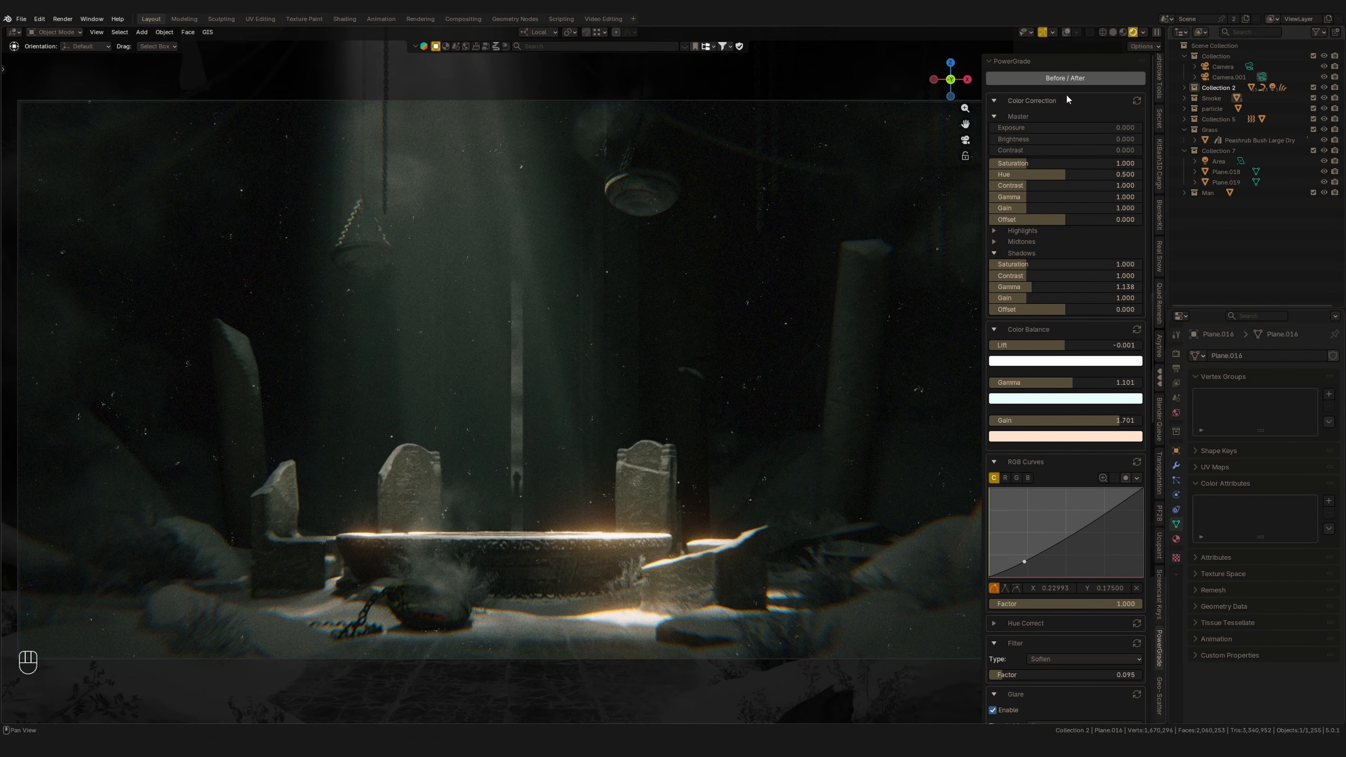
# Step: Review the add-on's settings from color correction through filter, glare, lens distortion, vignette and custom grain
pyautogui.moveTo(1044, 490); pyautogui.dragTo(1045, 380, button='middle')
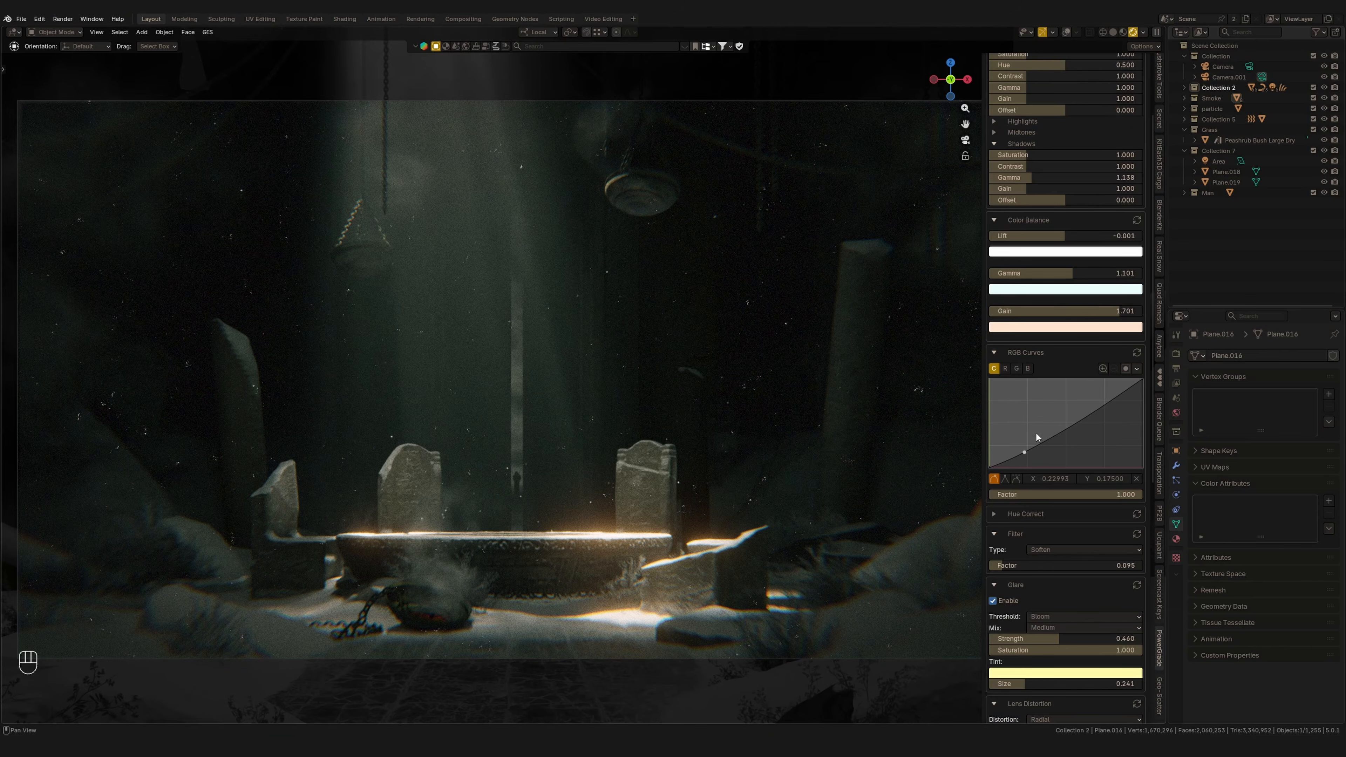
pyautogui.scroll(-3, 1050, 447)
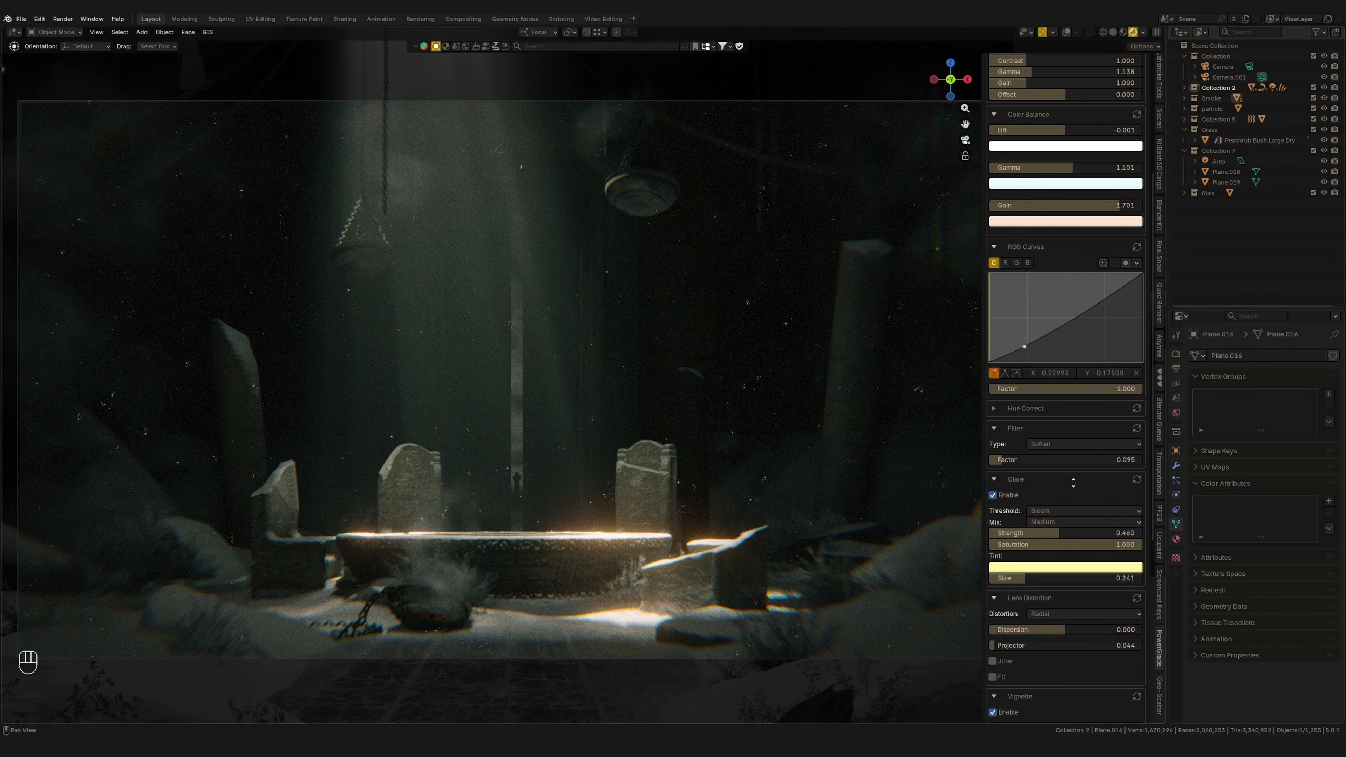
pyautogui.scroll(-3, 1073, 494)
pyautogui.moveTo(1082, 513); pyautogui.dragTo(1056, 414, button='middle')
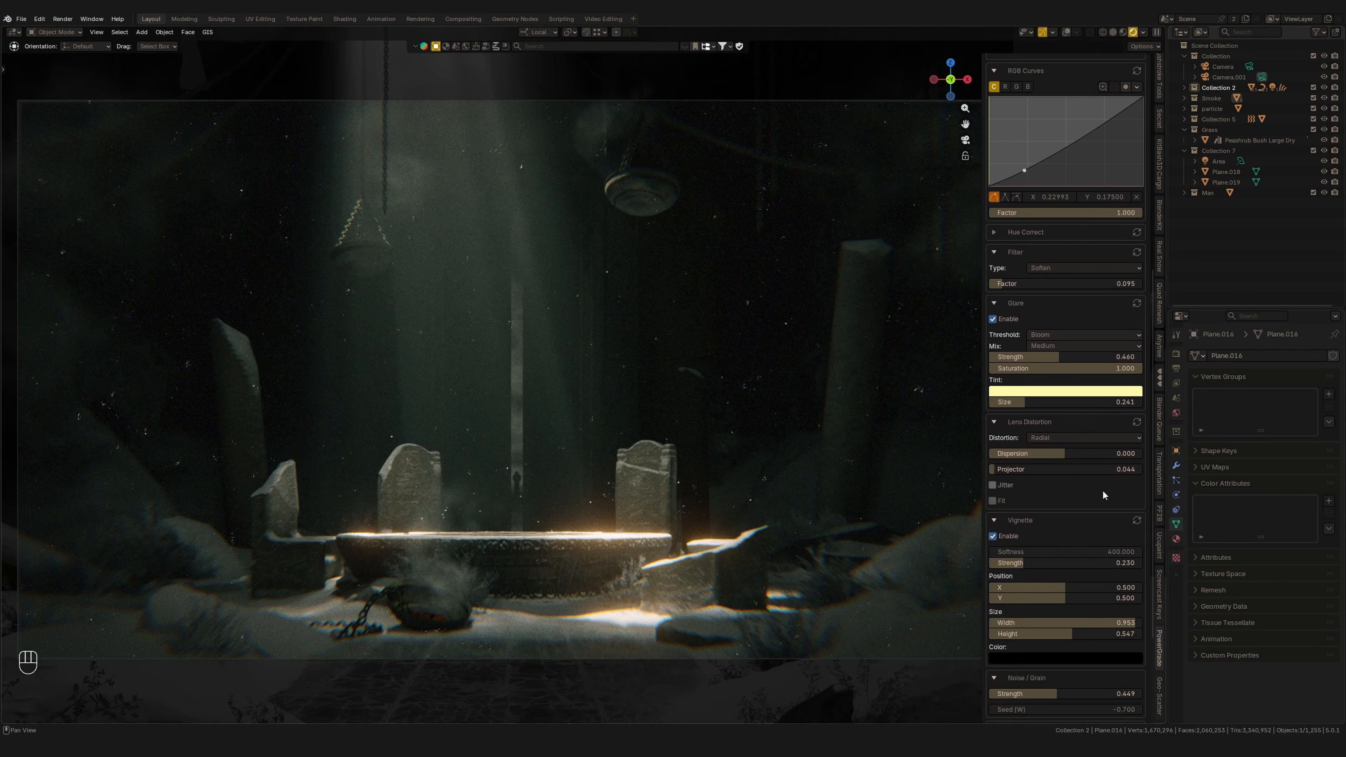
pyautogui.moveTo(1076, 460); pyautogui.dragTo(1074, 426, button='middle')
pyautogui.scroll(-2, 1035, 448)
pyautogui.scroll(-2, 1045, 561)
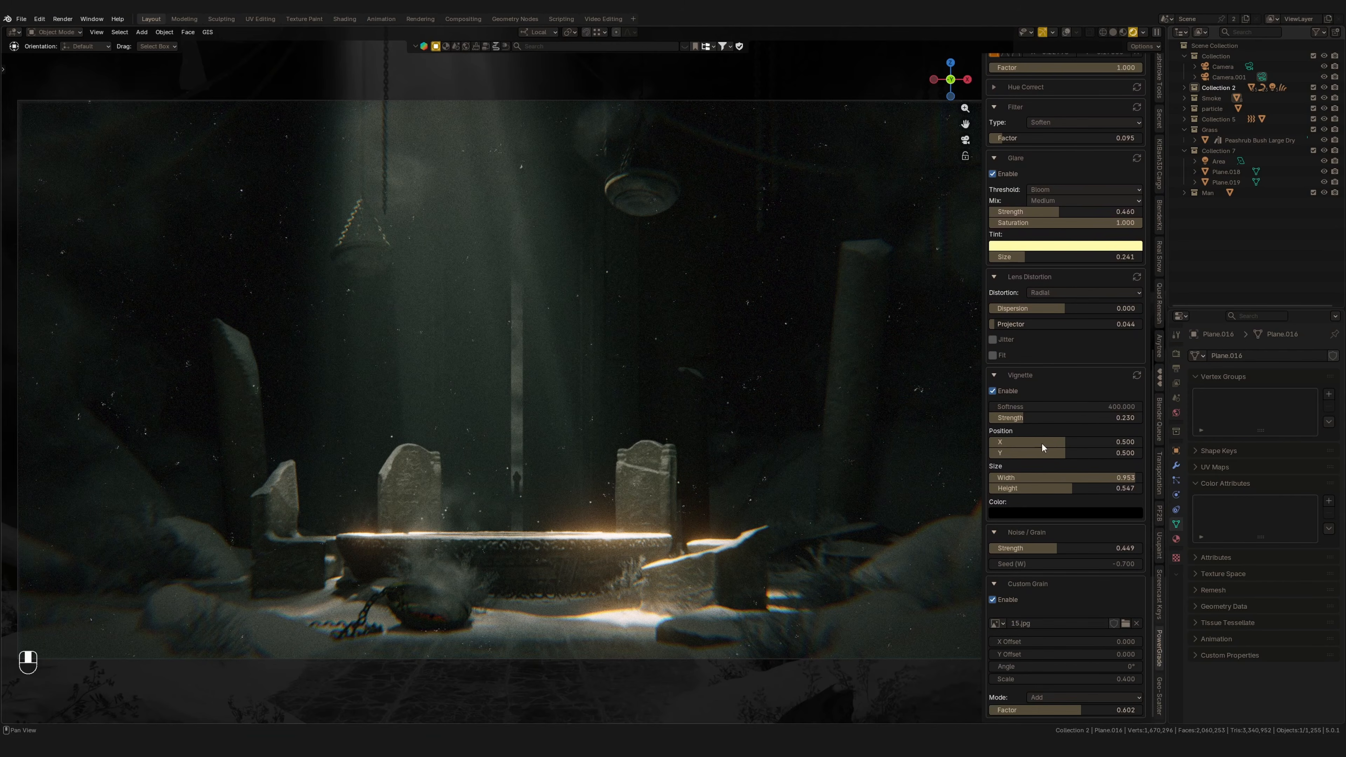
pyautogui.scroll(20, 1043, 564)
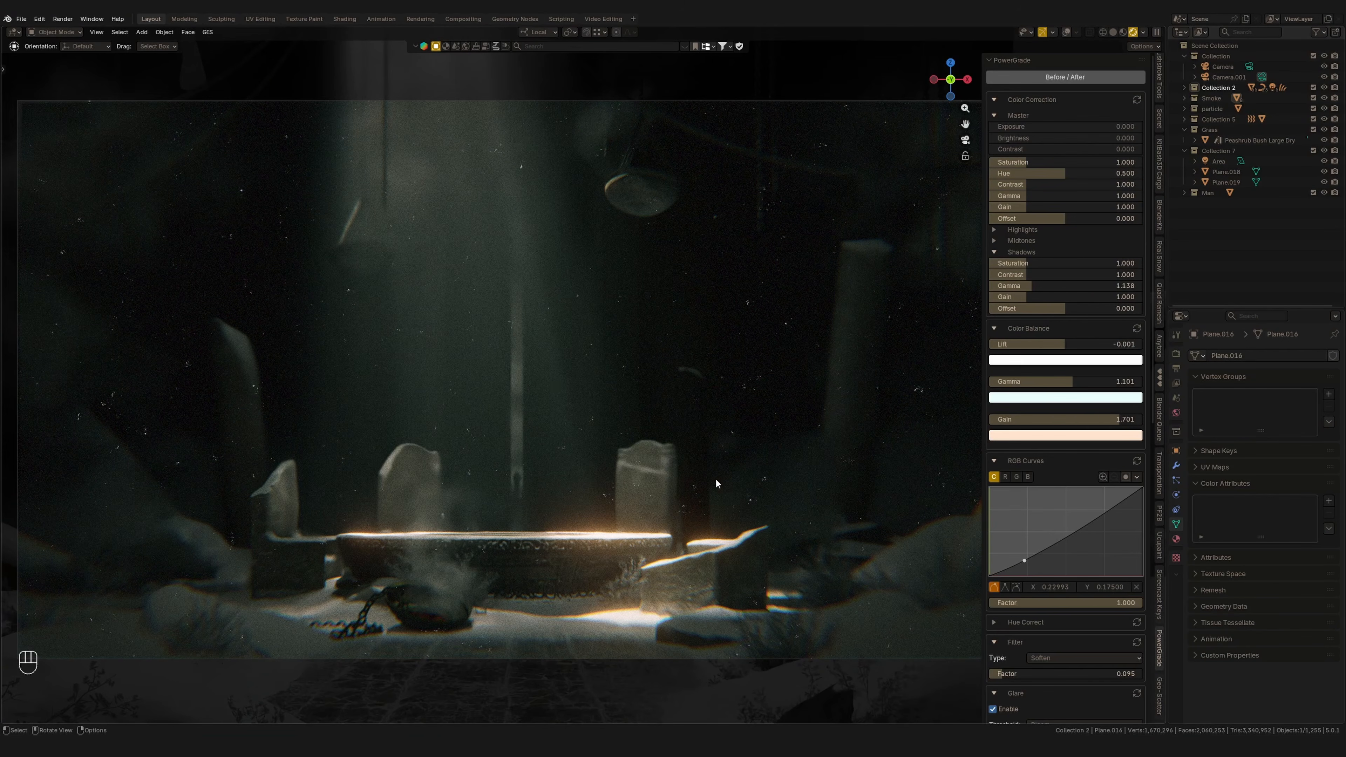
# Step: Open the render result in the Compositing workspace, shift its backdrop horizontally and display the PowerGrade controls in a wider sidebar
pyautogui.click(422, 20)
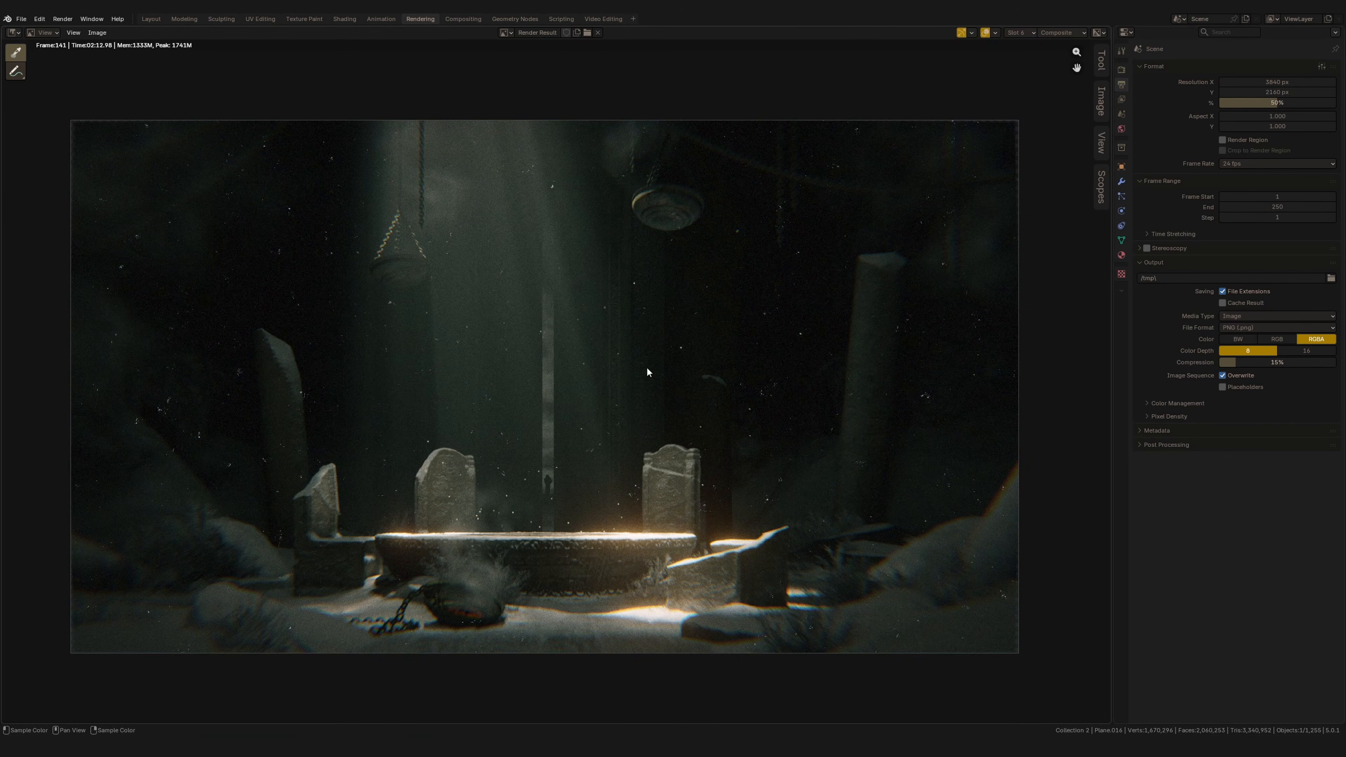
pyautogui.click(463, 19)
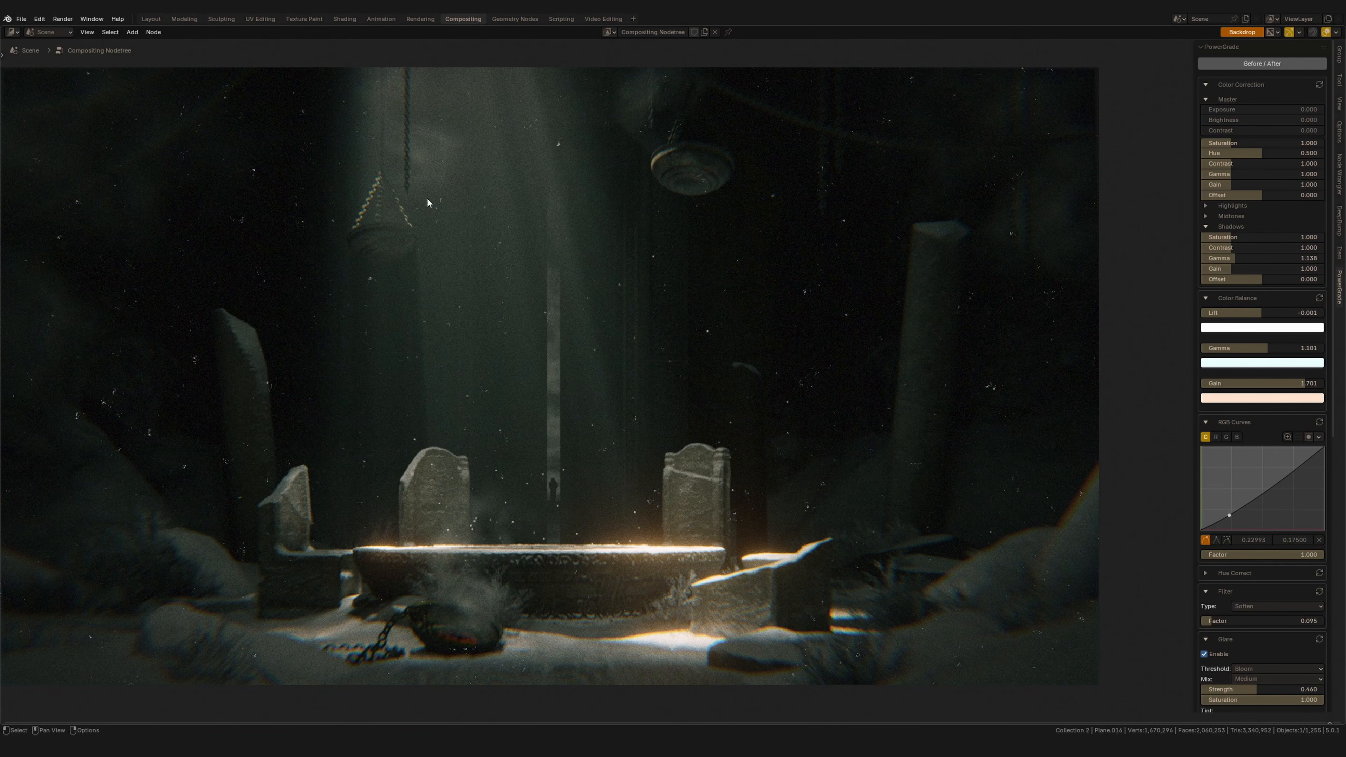
pyautogui.click(1339, 104)
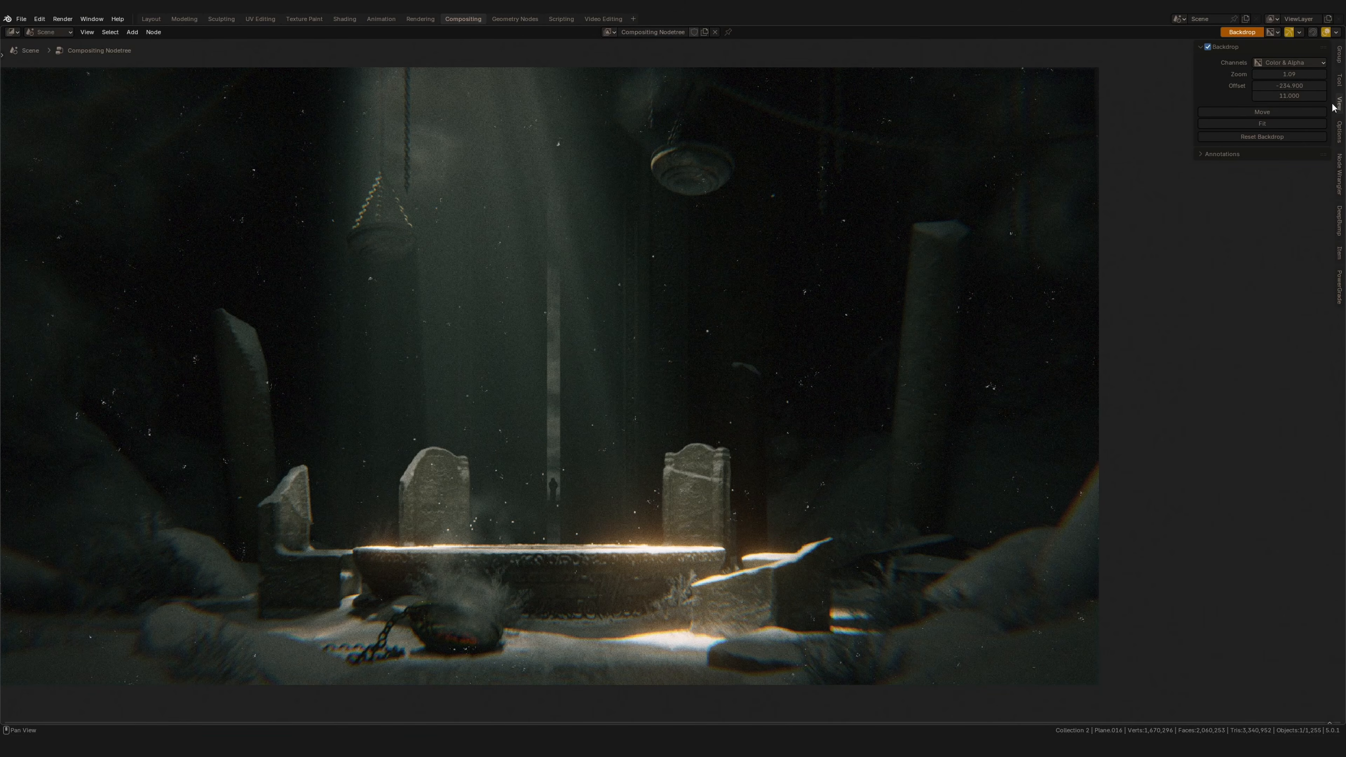
pyautogui.moveTo(1289, 85); pyautogui.dragTo(1342, 89)
pyautogui.click(1341, 281)
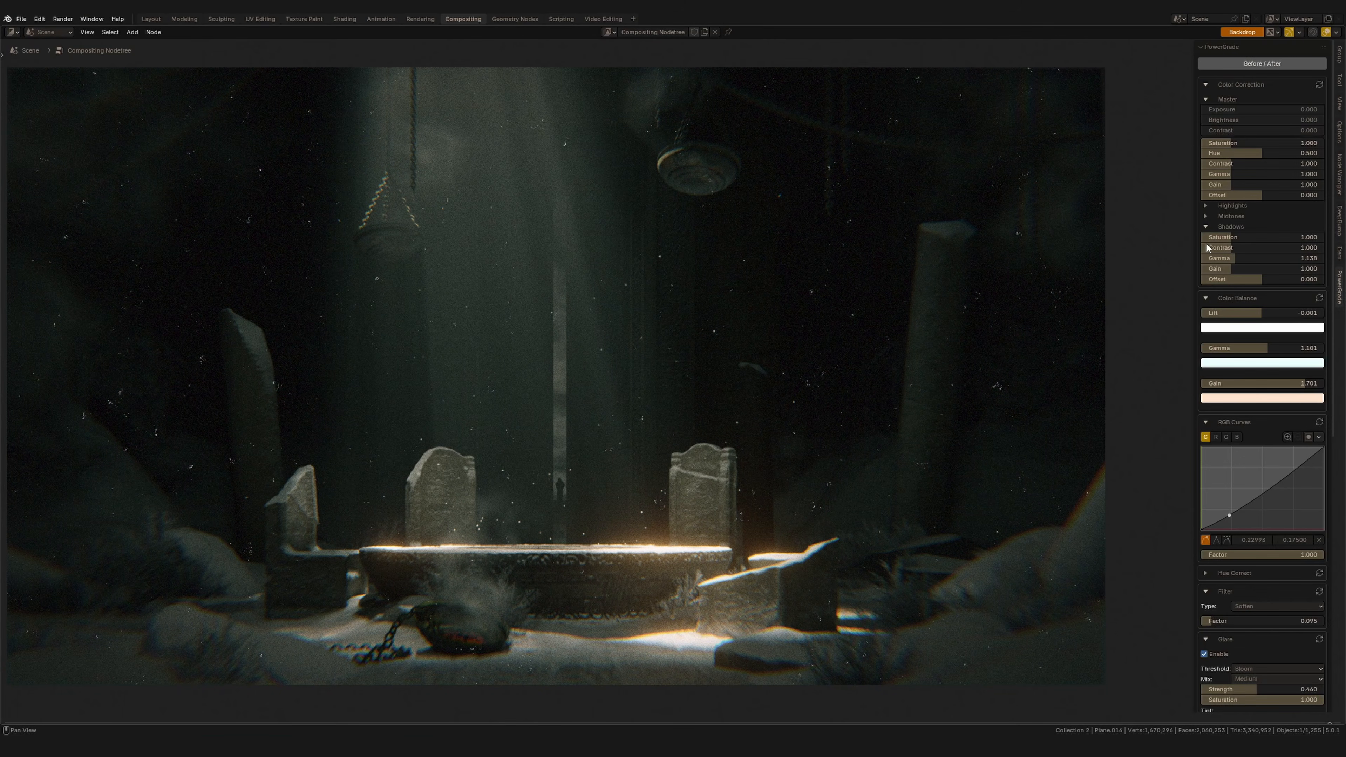
pyautogui.moveTo(1191, 129); pyautogui.dragTo(1168, 133)
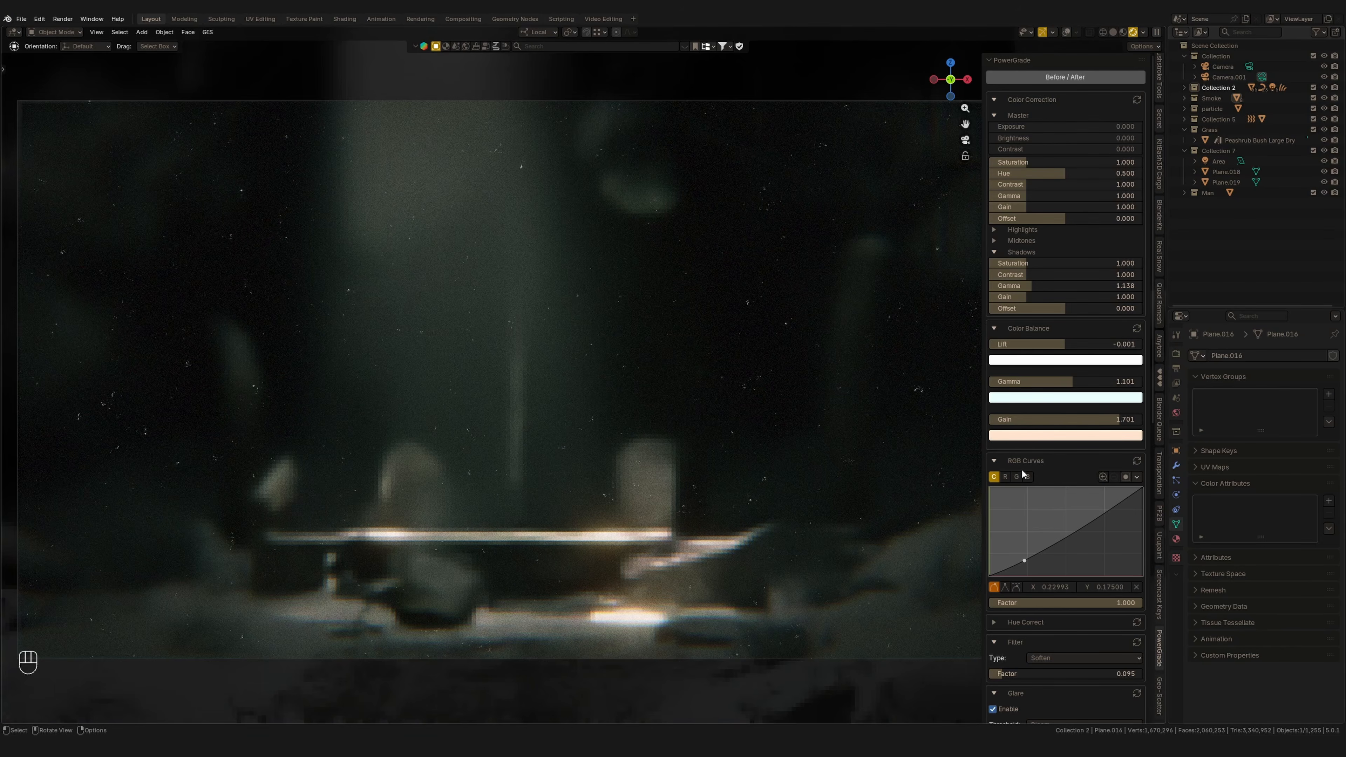
# Step: In the Compositing workspace, set the master color correction's Exposure to 0.890 and Brightness to 0.190
pyautogui.scroll(-10, 1062, 311)
pyautogui.scroll(8, 1062, 311)
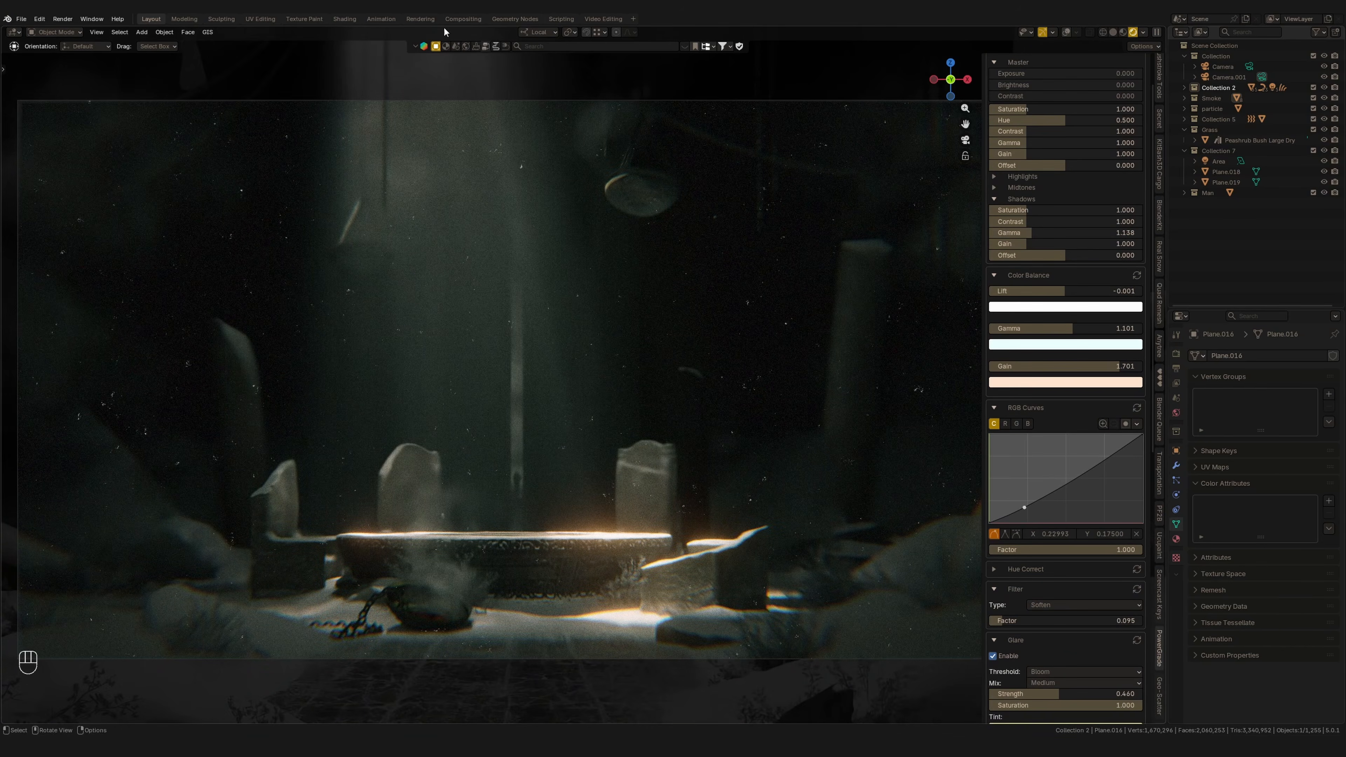
pyautogui.click(464, 19)
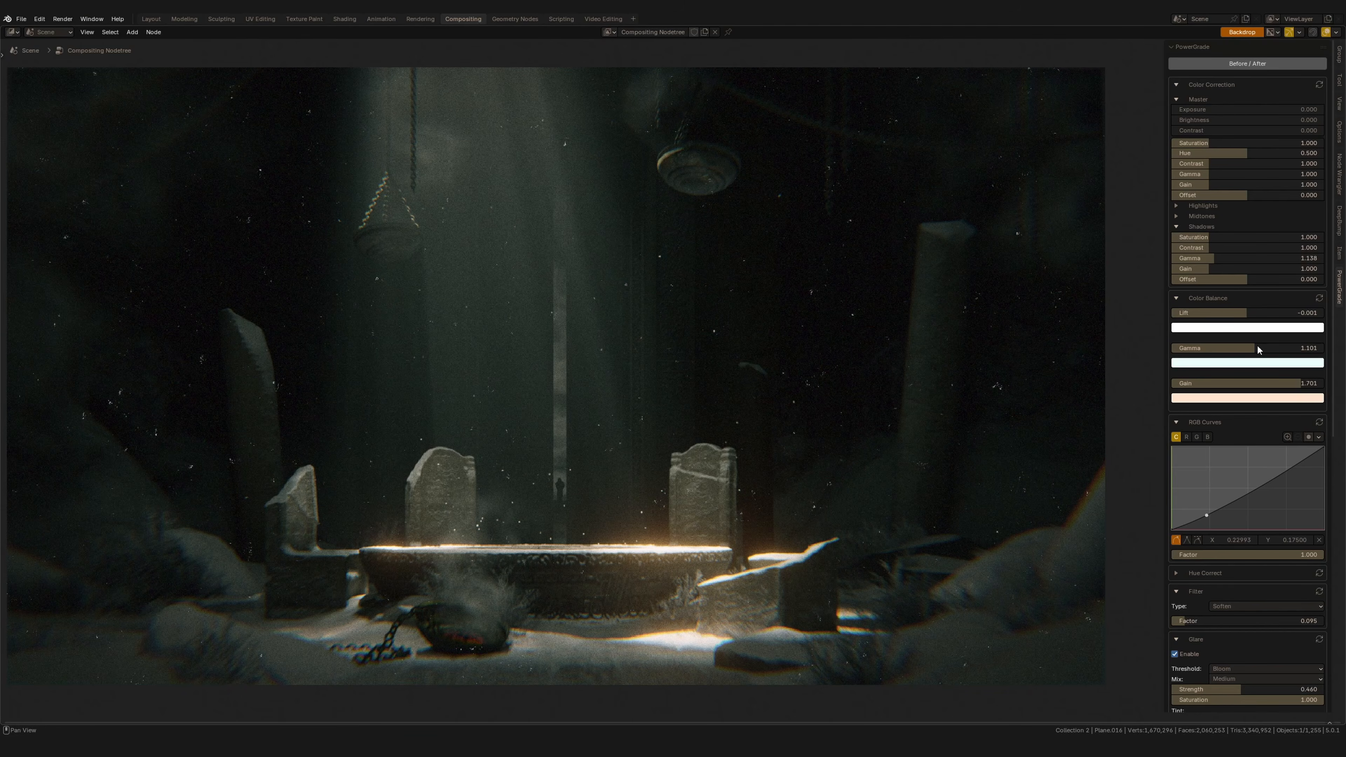
pyautogui.moveTo(1230, 109); pyautogui.dragTo(1260, 124)
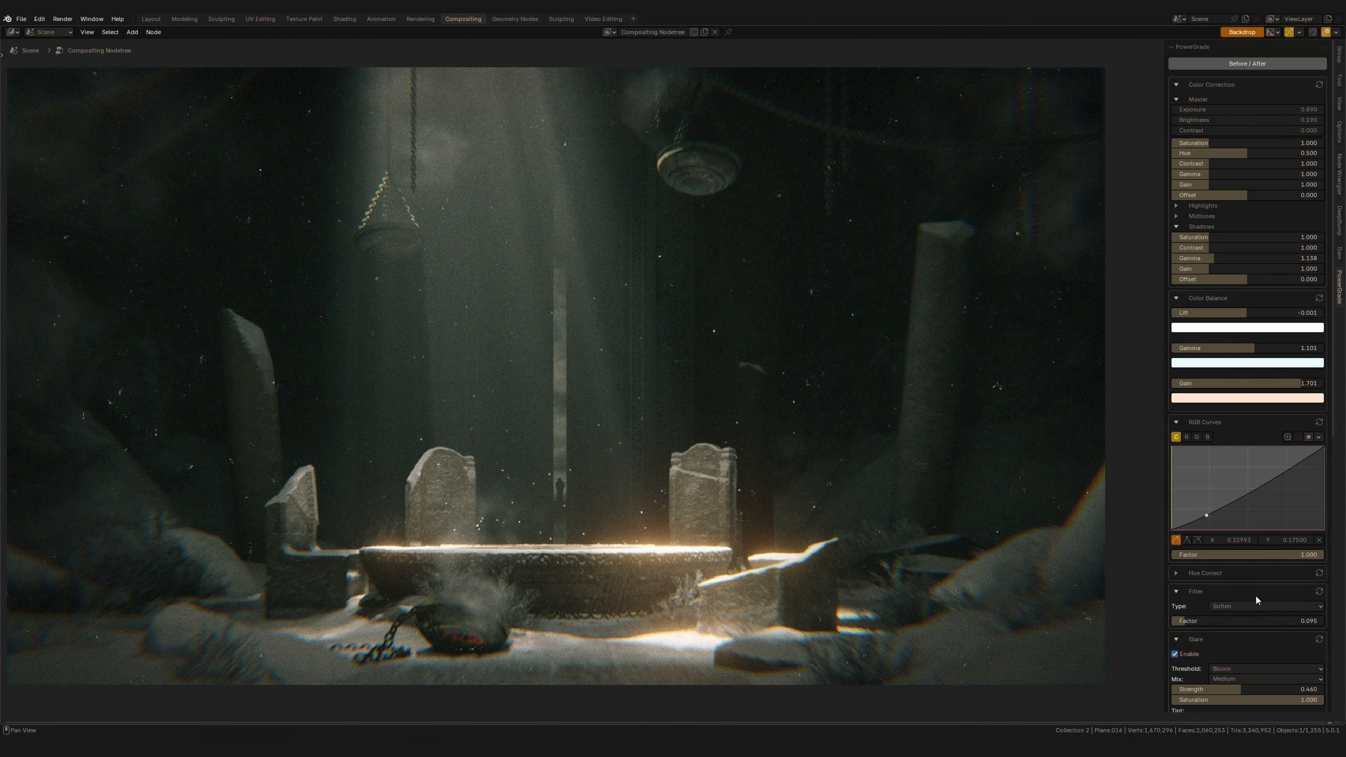
# Step: Set the custom grain Factor to 0.328 and give the vignette a dark blue color with a Strength of 0.014
pyautogui.scroll(-12, 1254, 569)
pyautogui.moveTo(1267, 699); pyautogui.dragTo(1225, 700)
pyautogui.moveTo(1227, 428); pyautogui.dragTo(1212, 427)
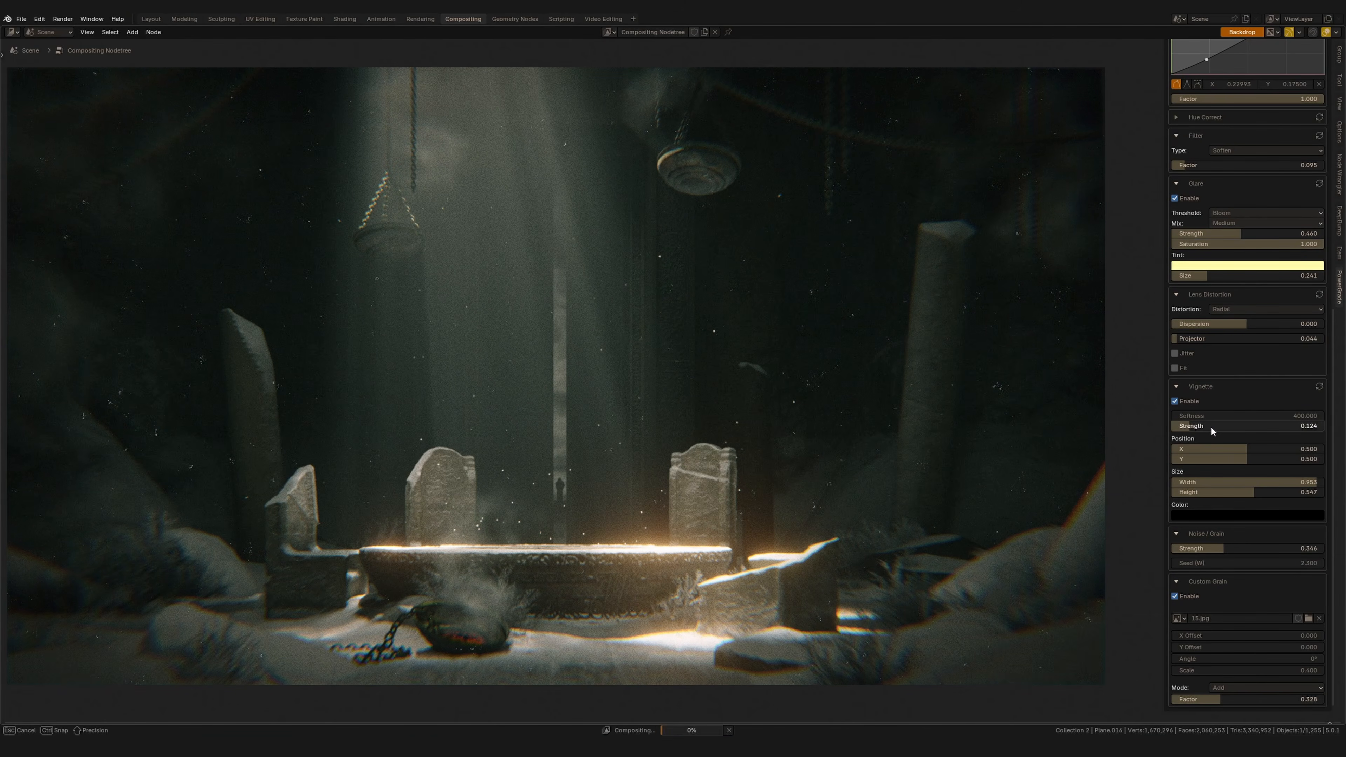
pyautogui.click(1259, 514)
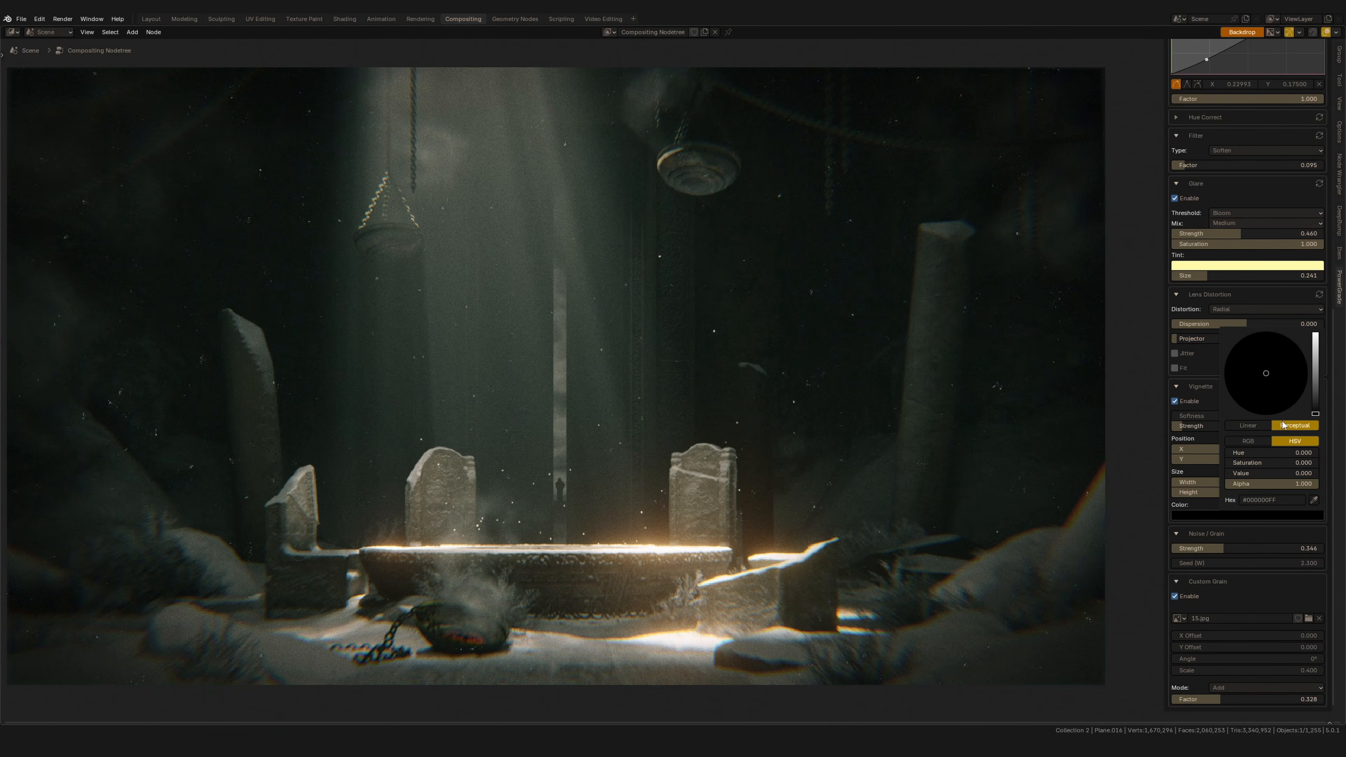
pyautogui.moveTo(1316, 414); pyautogui.dragTo(1316, 339)
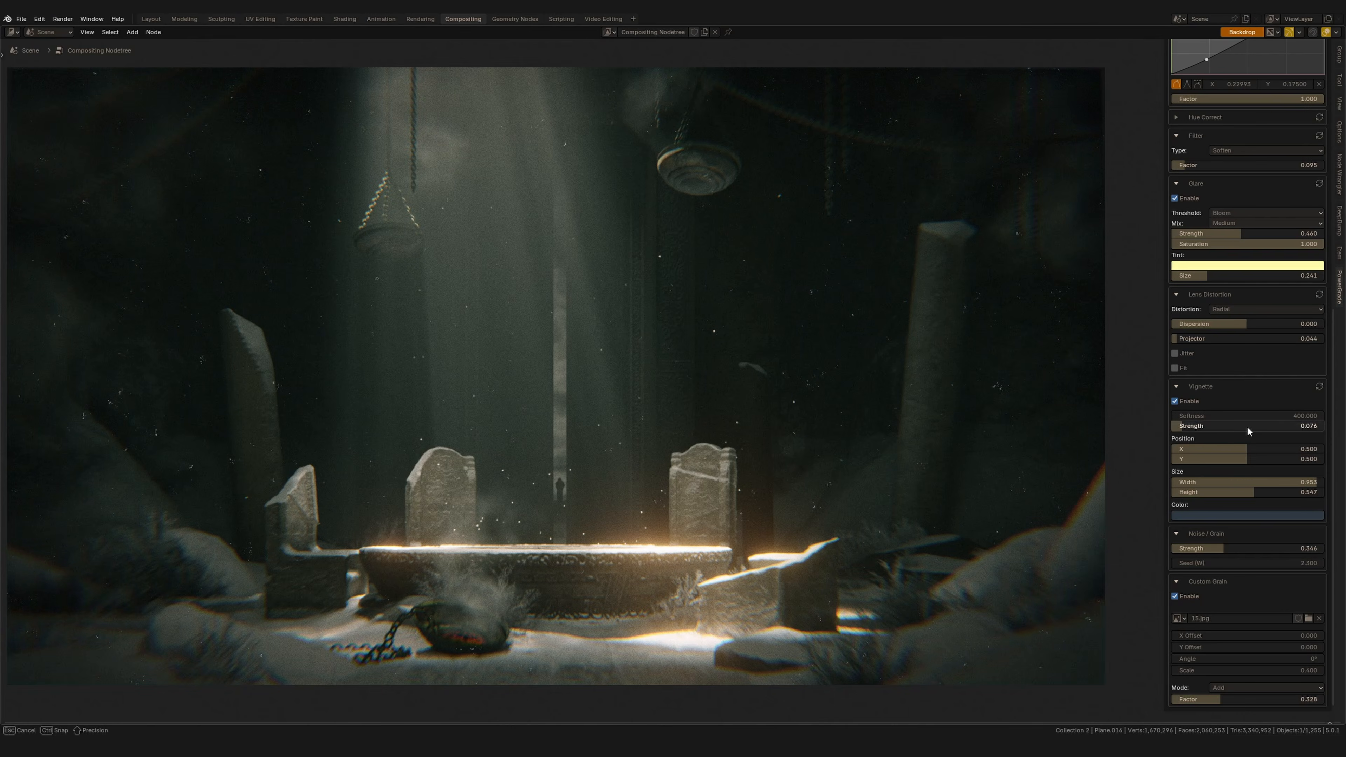
pyautogui.moveTo(1247, 426); pyautogui.dragTo(1233, 430)
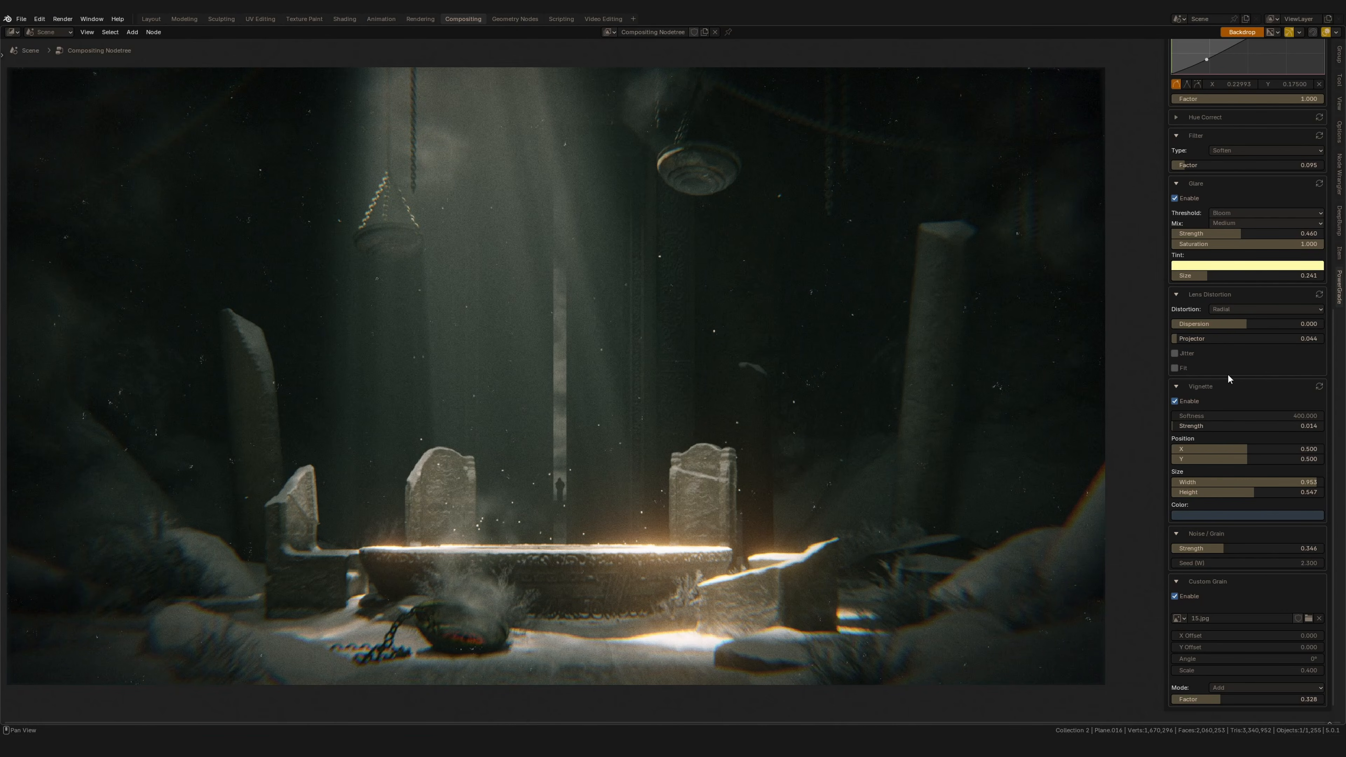
# Step: Make room around the PowerGrade_Core node and place a 1.jpg image node above the Render Layers node
pyautogui.moveTo(694, 419); pyautogui.dragTo(755, 510, button='middle')
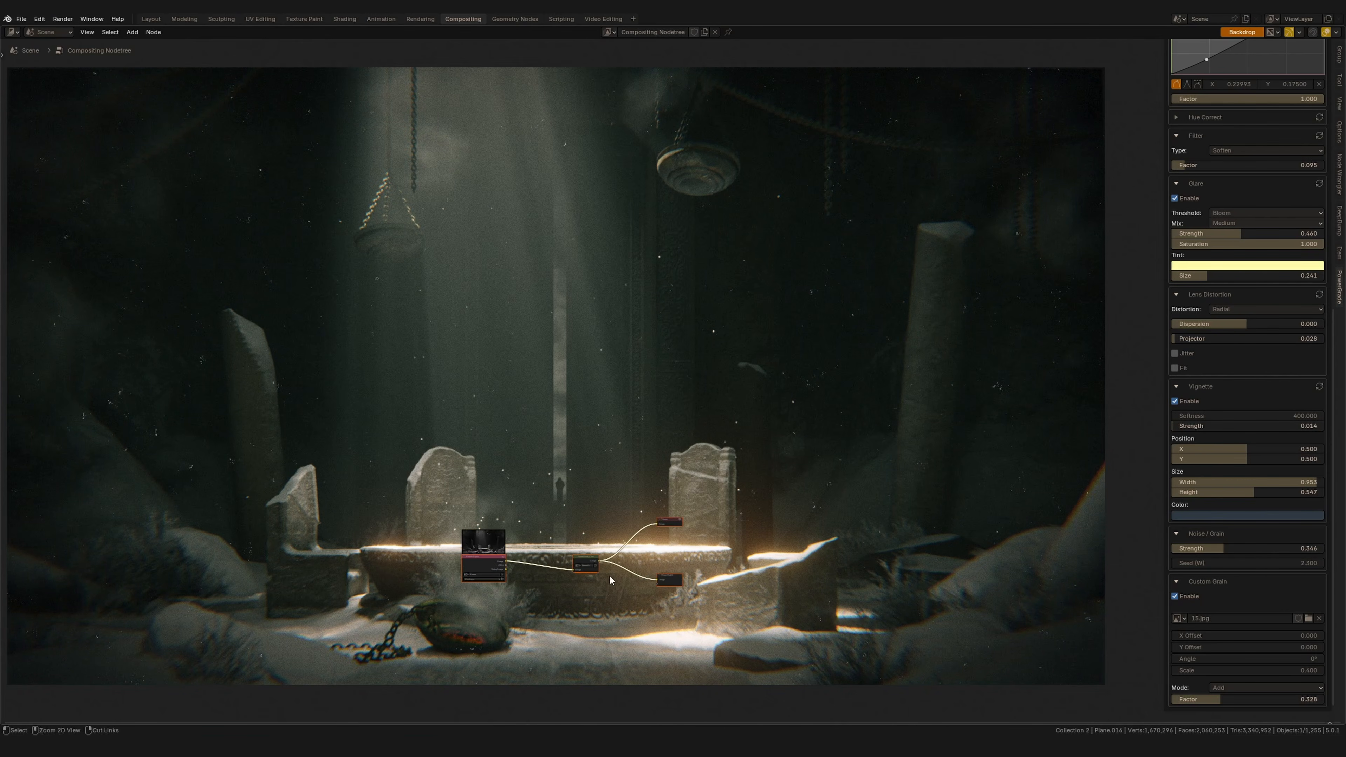
pyautogui.scroll(6, 613, 580)
pyautogui.moveTo(590, 577); pyautogui.dragTo(641, 477, button='middle')
pyautogui.moveTo(561, 668); pyautogui.dragTo(664, 490, button='middle')
pyautogui.click(482, 530)
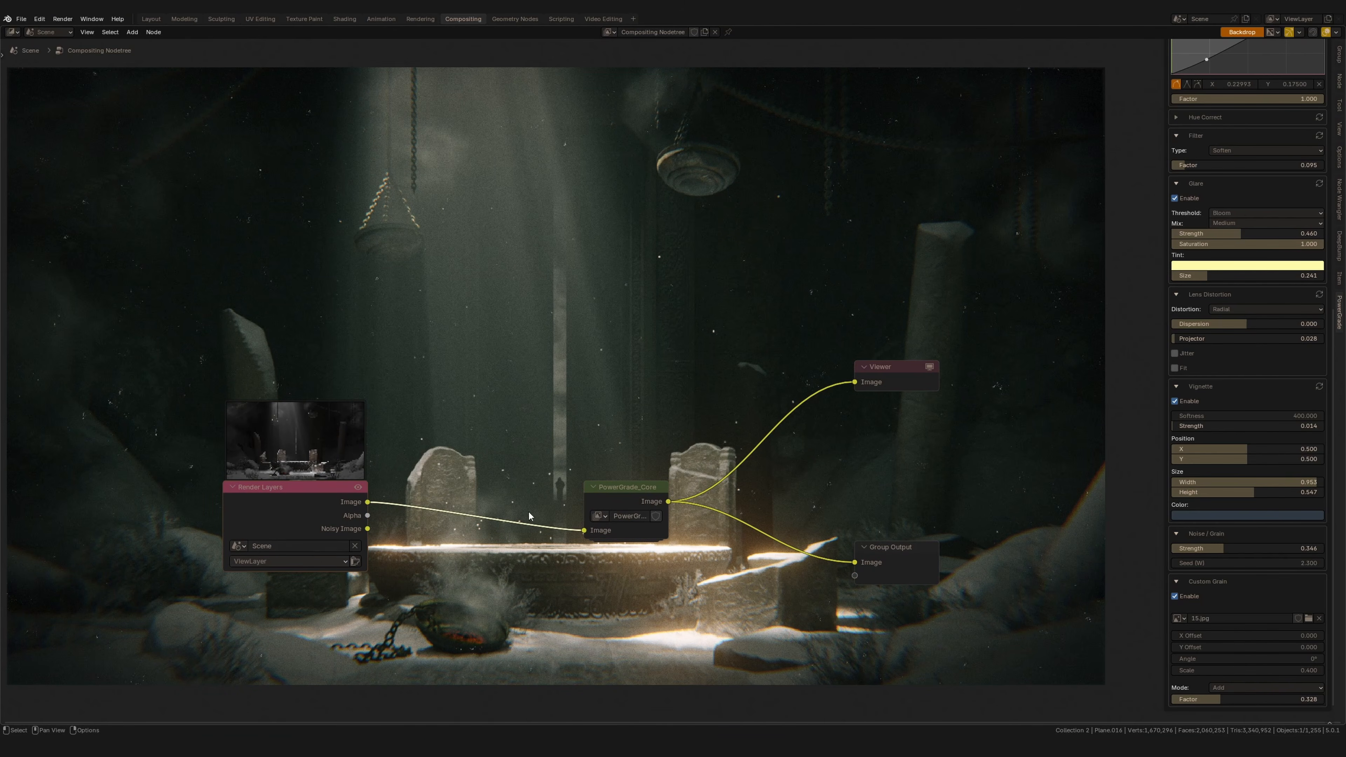
pyautogui.moveTo(624, 497); pyautogui.dragTo(611, 472)
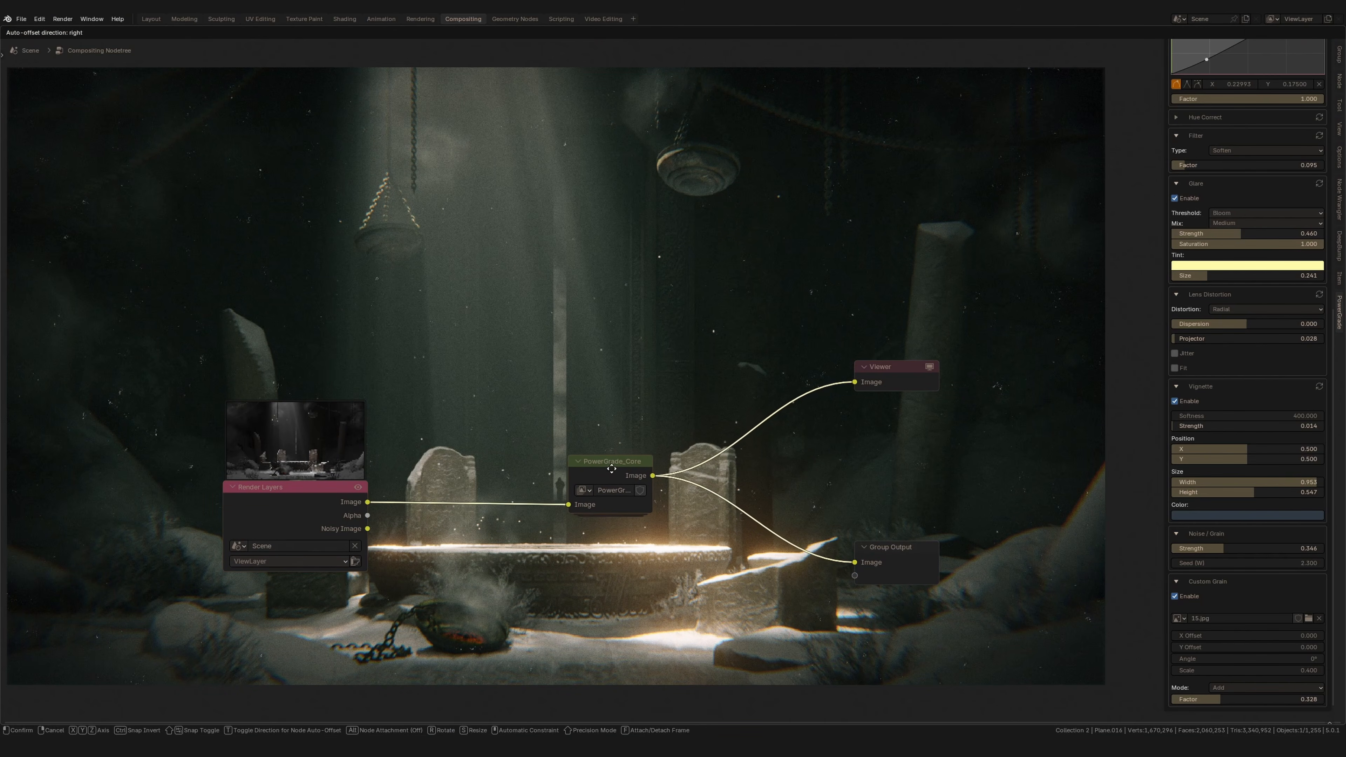
pyautogui.moveTo(465, 466)
pyautogui.mouseDown(button='middle')
pyautogui.moveTo(470, 491)
pyautogui.moveTo(474, 480)
pyautogui.mouseUp(button='middle')
pyautogui.moveTo(649, 308); pyautogui.dragTo(406, 449)
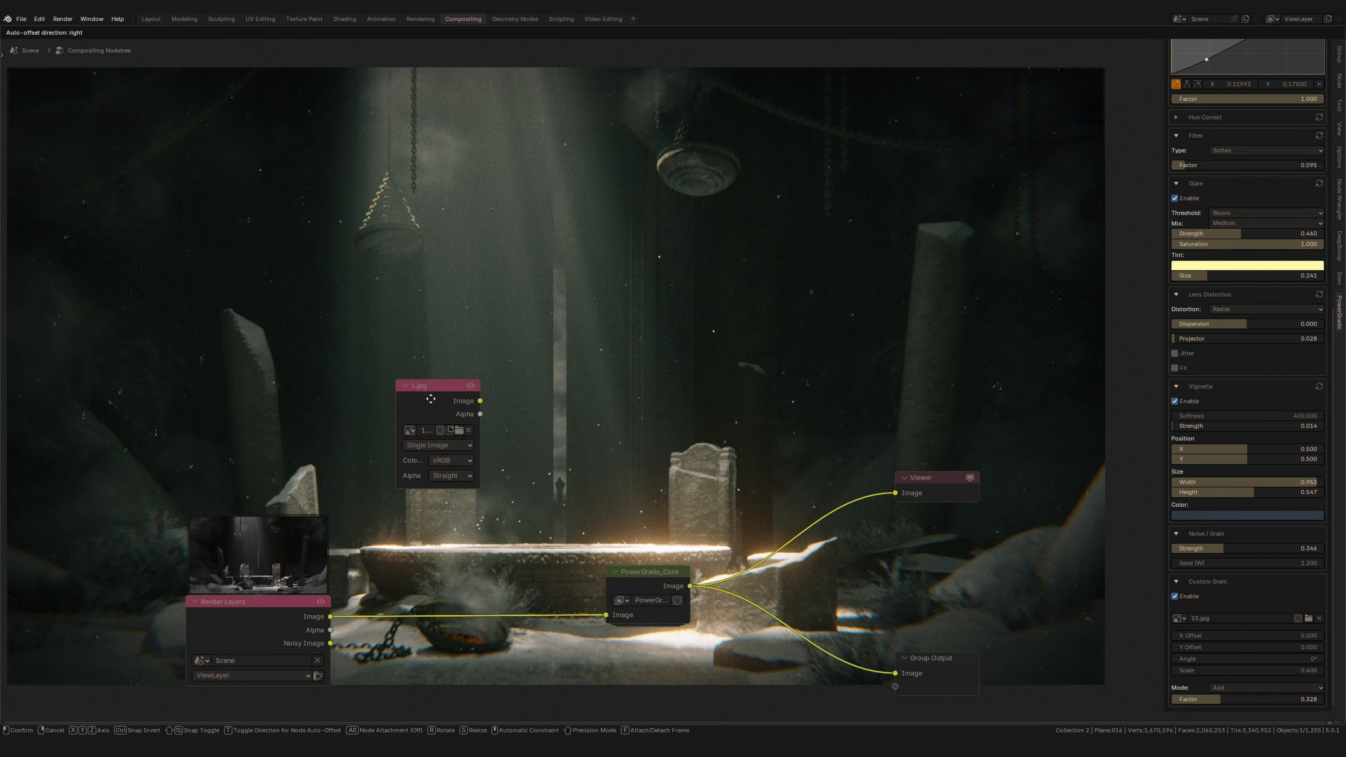
pyautogui.moveTo(665, 581); pyautogui.dragTo(665, 576)
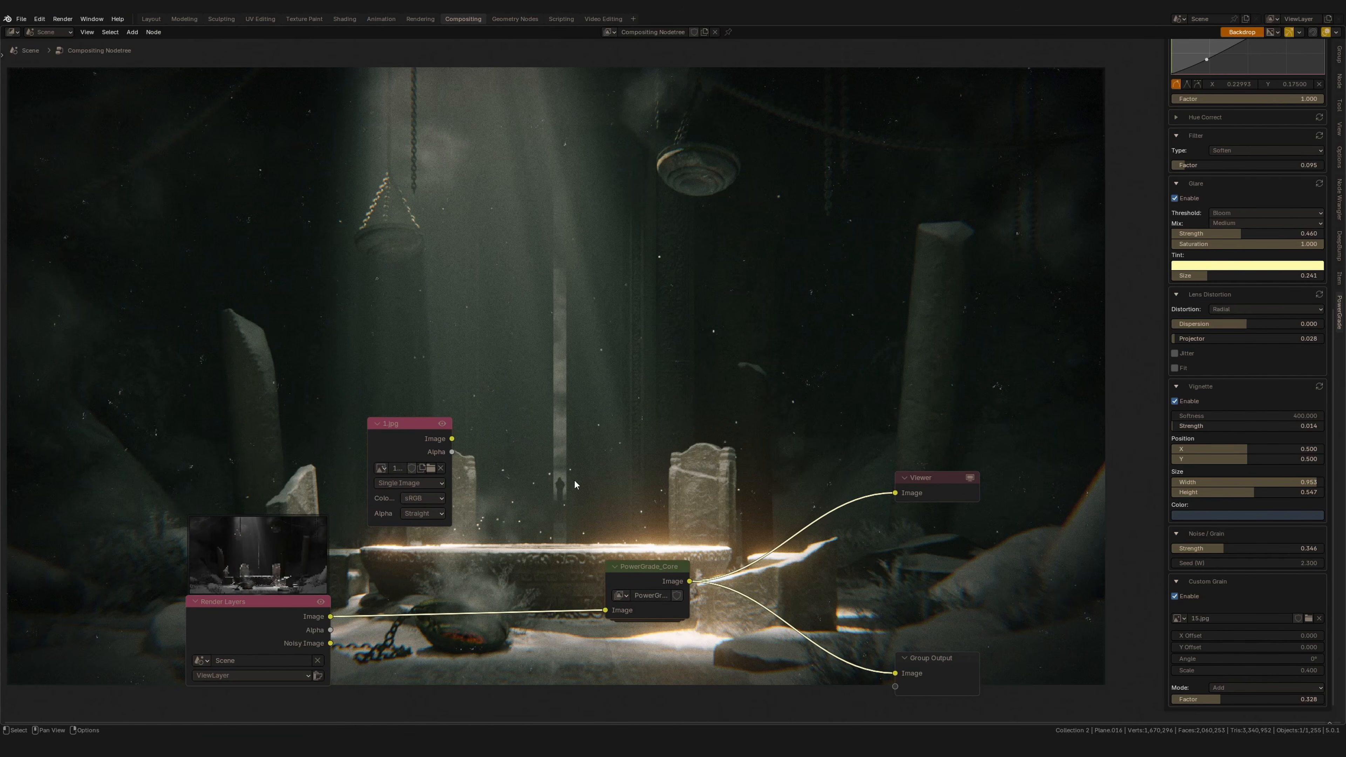
# Step: Insert a Mix Color node between Render Layers and PowerGrade_Core, and connect the 1.jpg image to its B input
pyautogui.hotkey('shift', 'a')
pyautogui.click(556, 481)
pyautogui.write('mi')
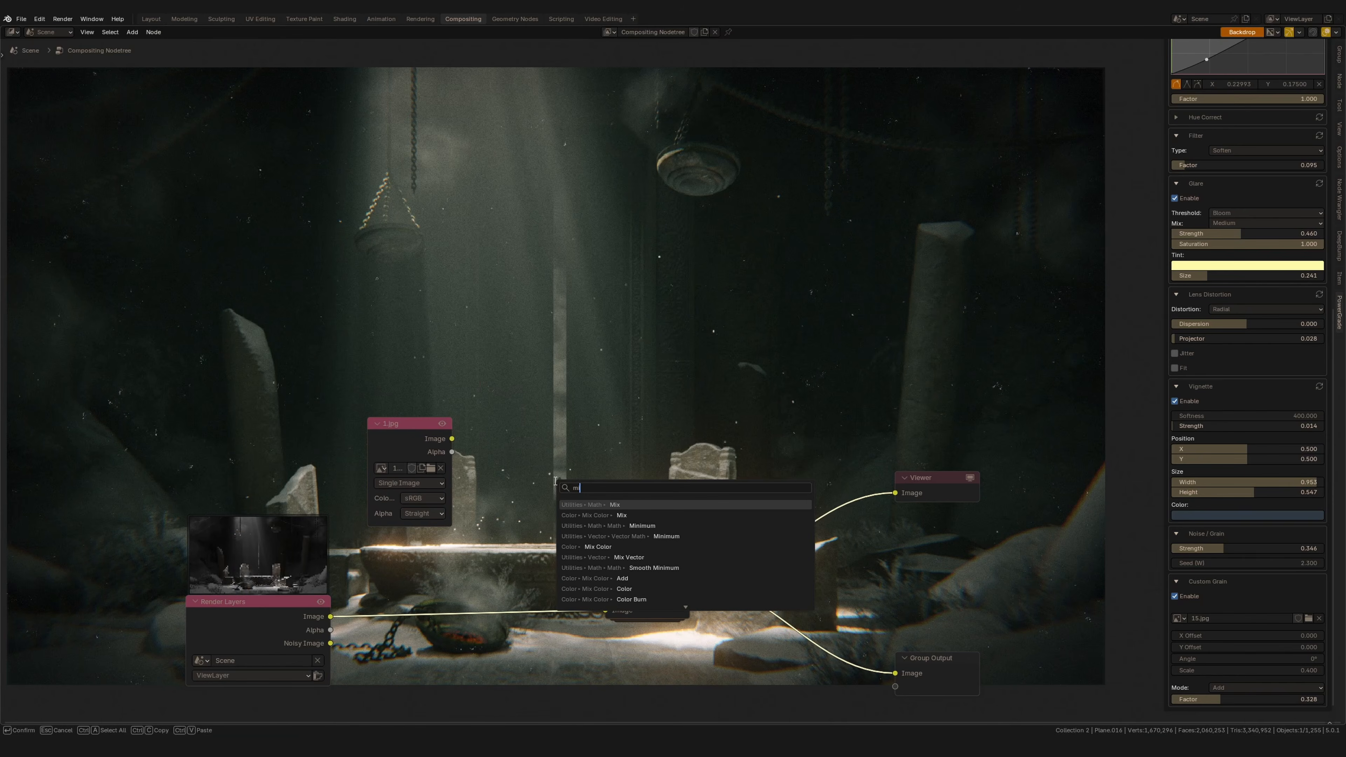
pyautogui.press('Down')
pyautogui.press('Down')
pyautogui.press('Down')
pyautogui.press('Down')
pyautogui.press('Return')
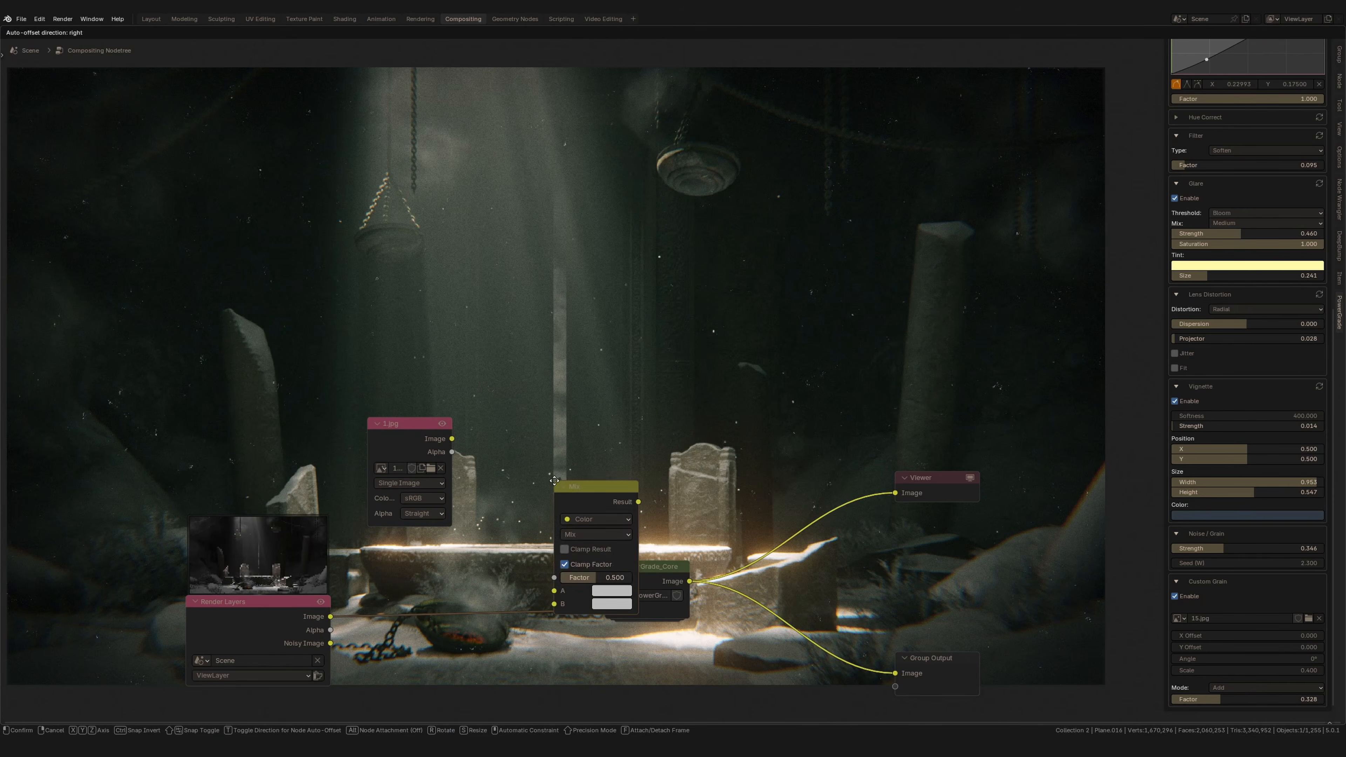
pyautogui.click(489, 520)
pyautogui.moveTo(451, 438); pyautogui.dragTo(483, 642)
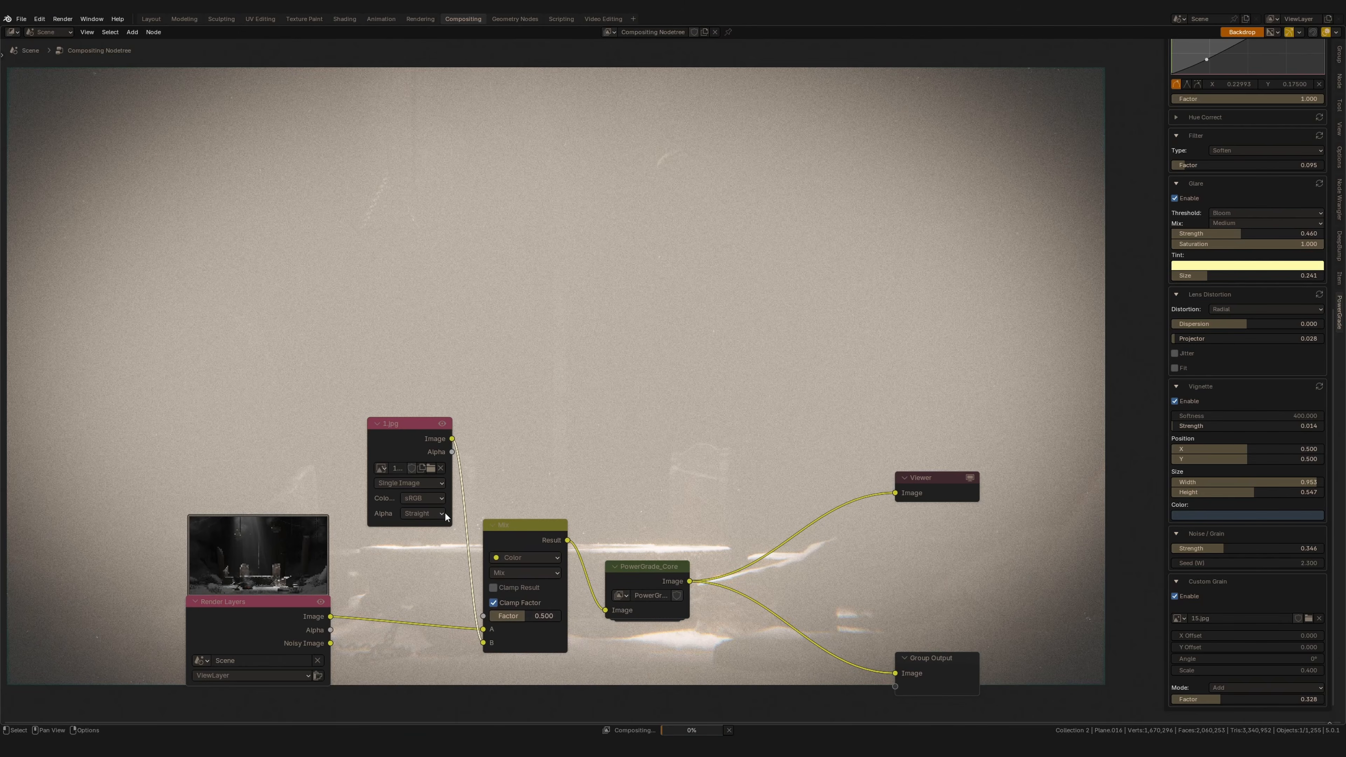
# Step: Reposition the 1.jpg and PowerGrade_Core nodes around the Mix node
pyautogui.moveTo(421, 437); pyautogui.dragTo(403, 508)
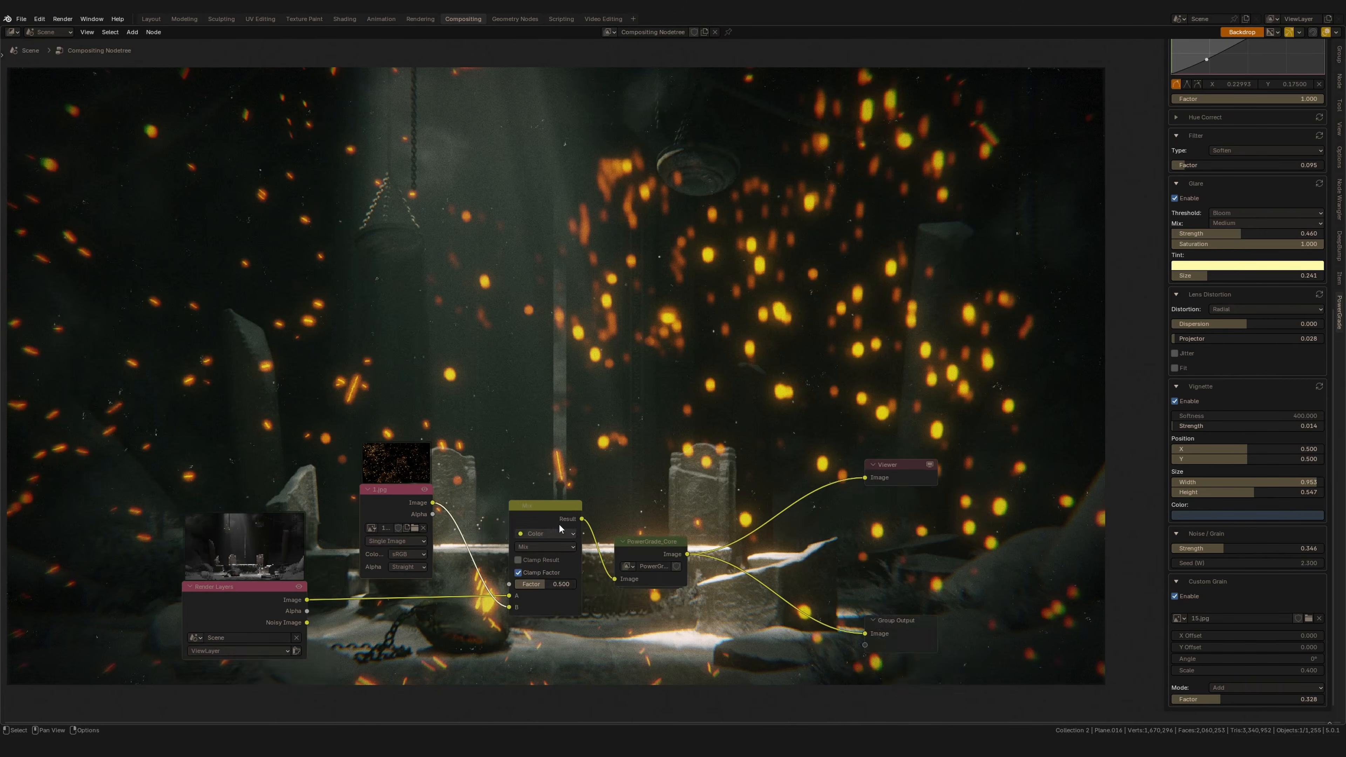
pyautogui.click(559, 522)
pyautogui.moveTo(655, 550); pyautogui.dragTo(658, 541)
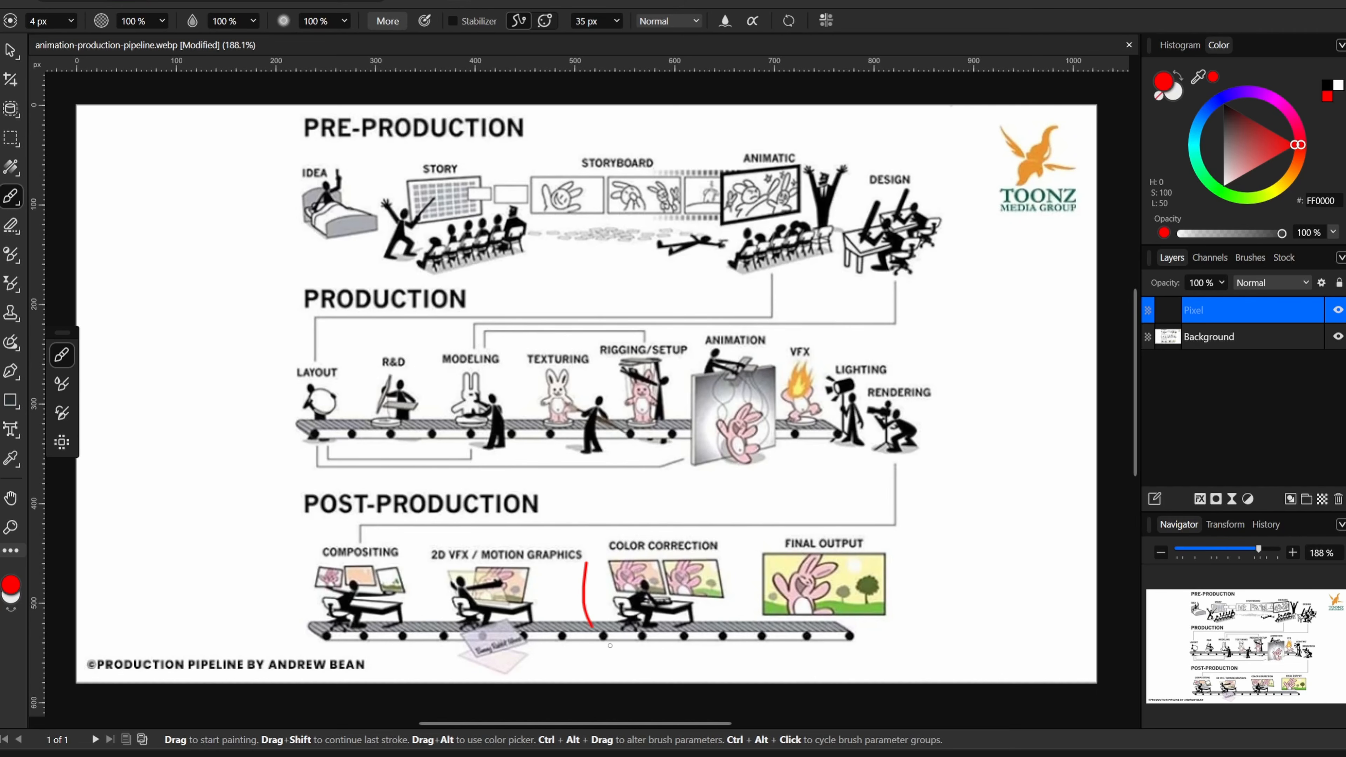
# Step: Switch to the animation-production-pipeline.webp image and paint a red vertical line just before the Color Correction stage
pyautogui.moveTo(588, 607)
pyautogui.mouseDown()
pyautogui.moveTo(735, 605)
pyautogui.moveTo(617, 537)
pyautogui.moveTo(593, 587)
pyautogui.mouseUp()
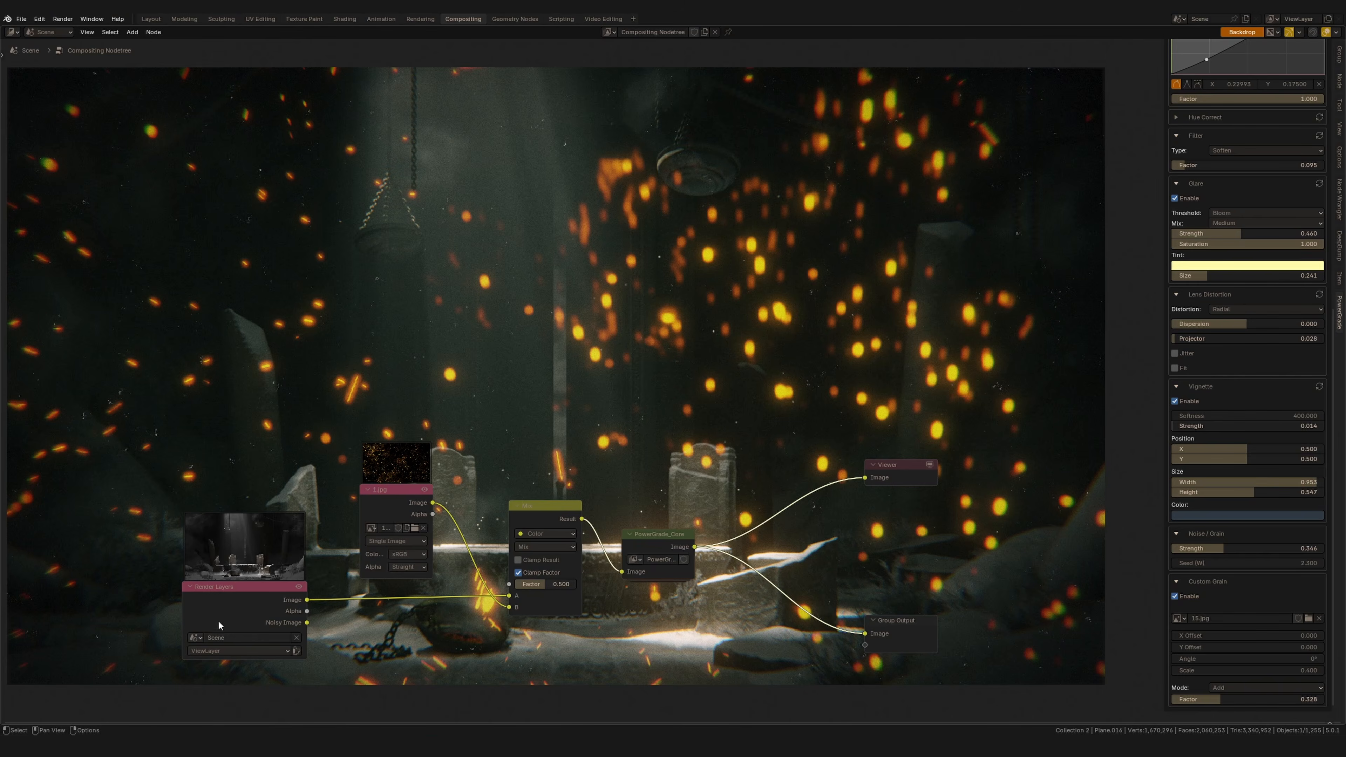
# Step: Return to Blender's node graph and space the Render Layers and 1.jpg nodes farther apart before the Mix node
pyautogui.moveTo(221, 621); pyautogui.dragTo(178, 619)
pyautogui.moveTo(396, 505); pyautogui.dragTo(435, 506)
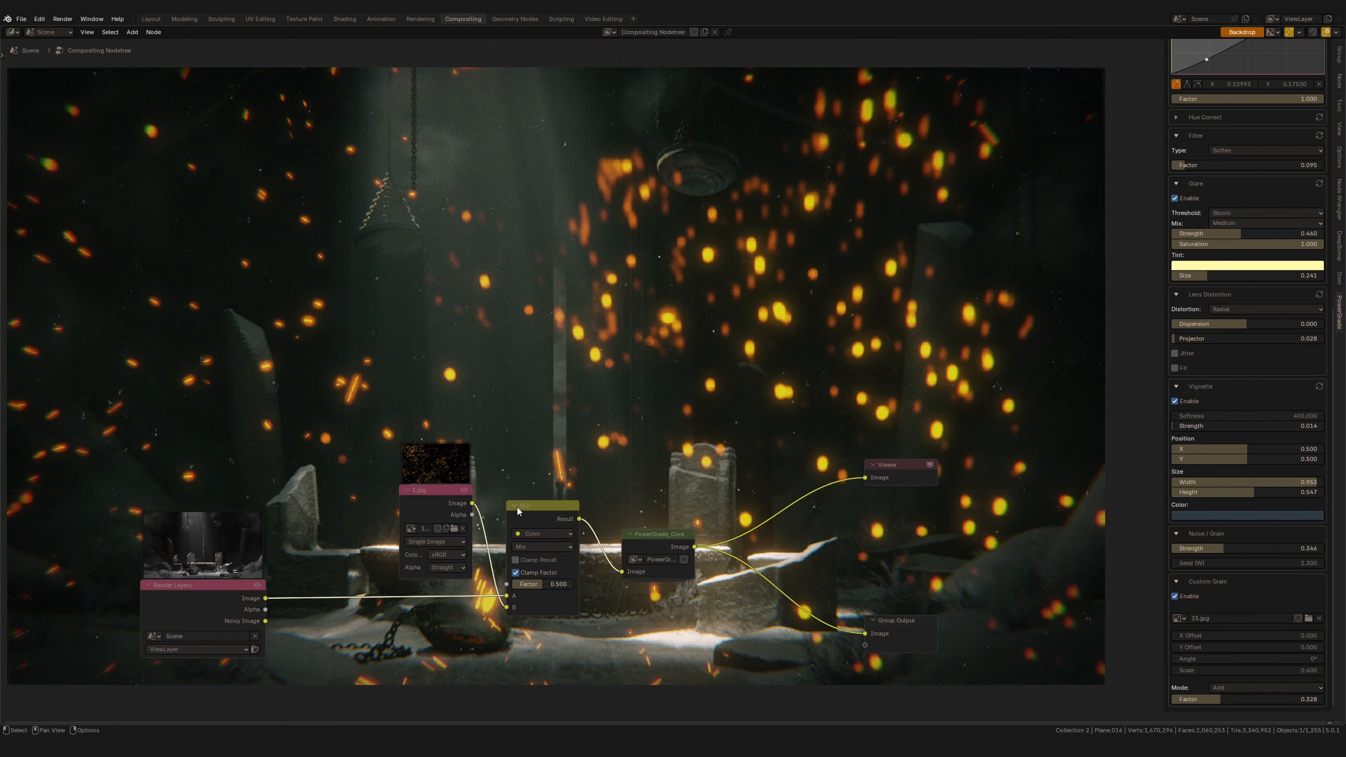
pyautogui.moveTo(665, 539); pyautogui.dragTo(665, 539)
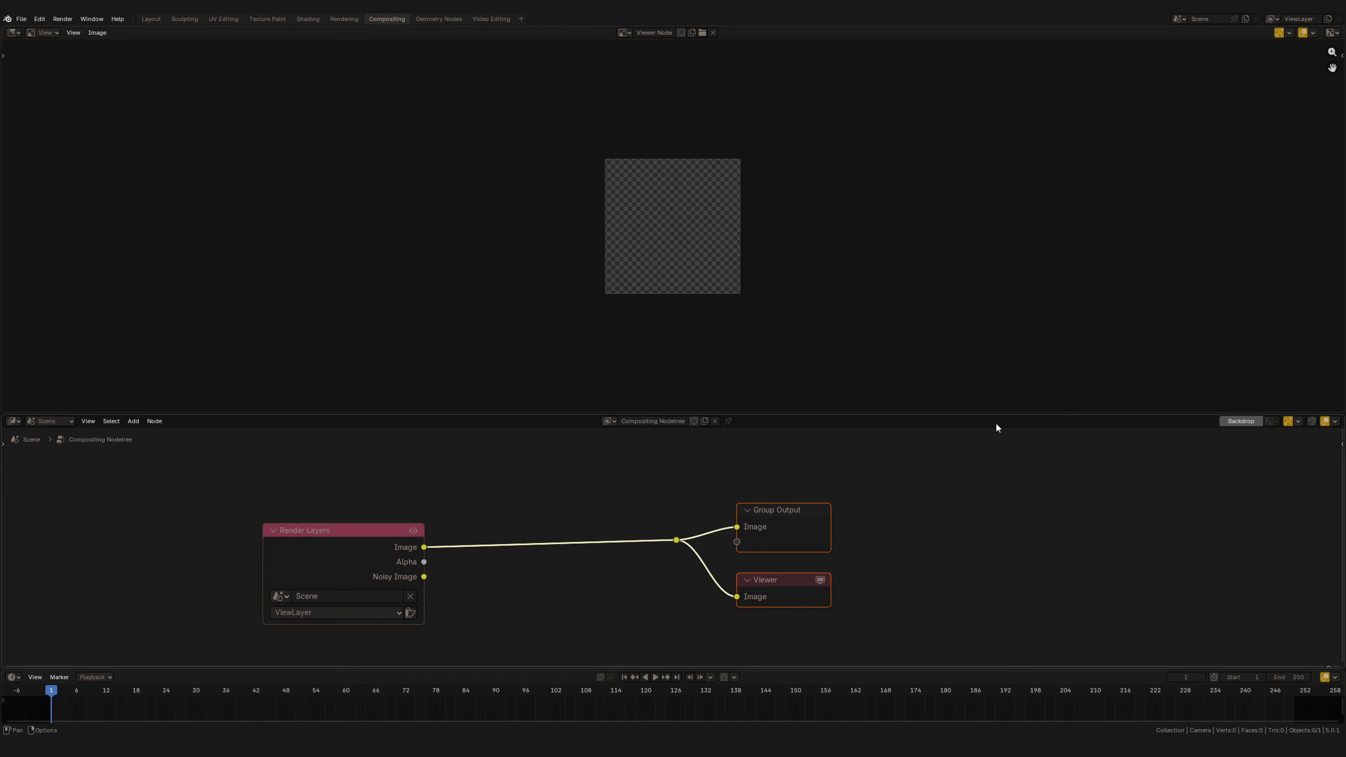
# Step: In the new scene, maximize the compositor, enable the Backdrop and start grading with PowerGrade
pyautogui.click(1076, 503)
pyautogui.hotkey('ctrl', 'space')
pyautogui.moveTo(357, 399); pyautogui.dragTo(360, 407)
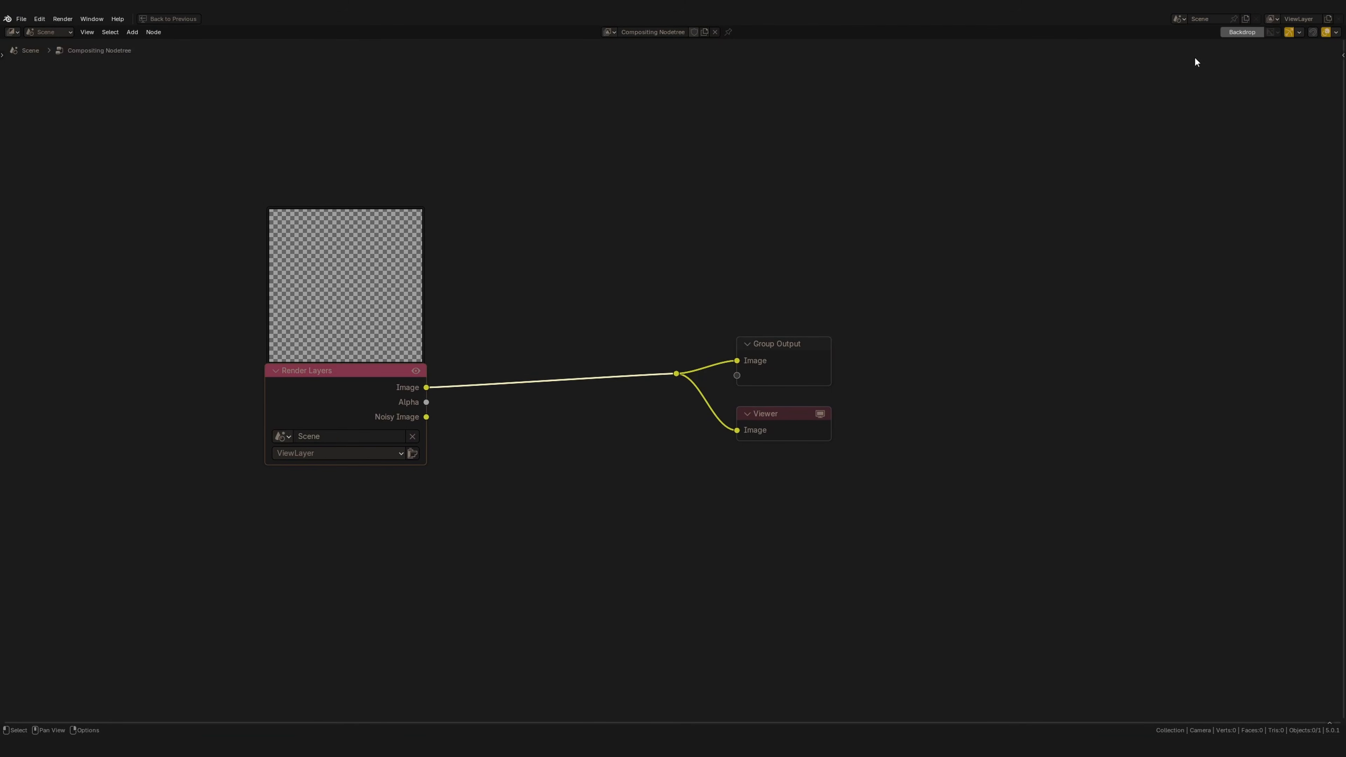
pyautogui.click(1241, 32)
pyautogui.press('n')
pyautogui.click(1340, 313)
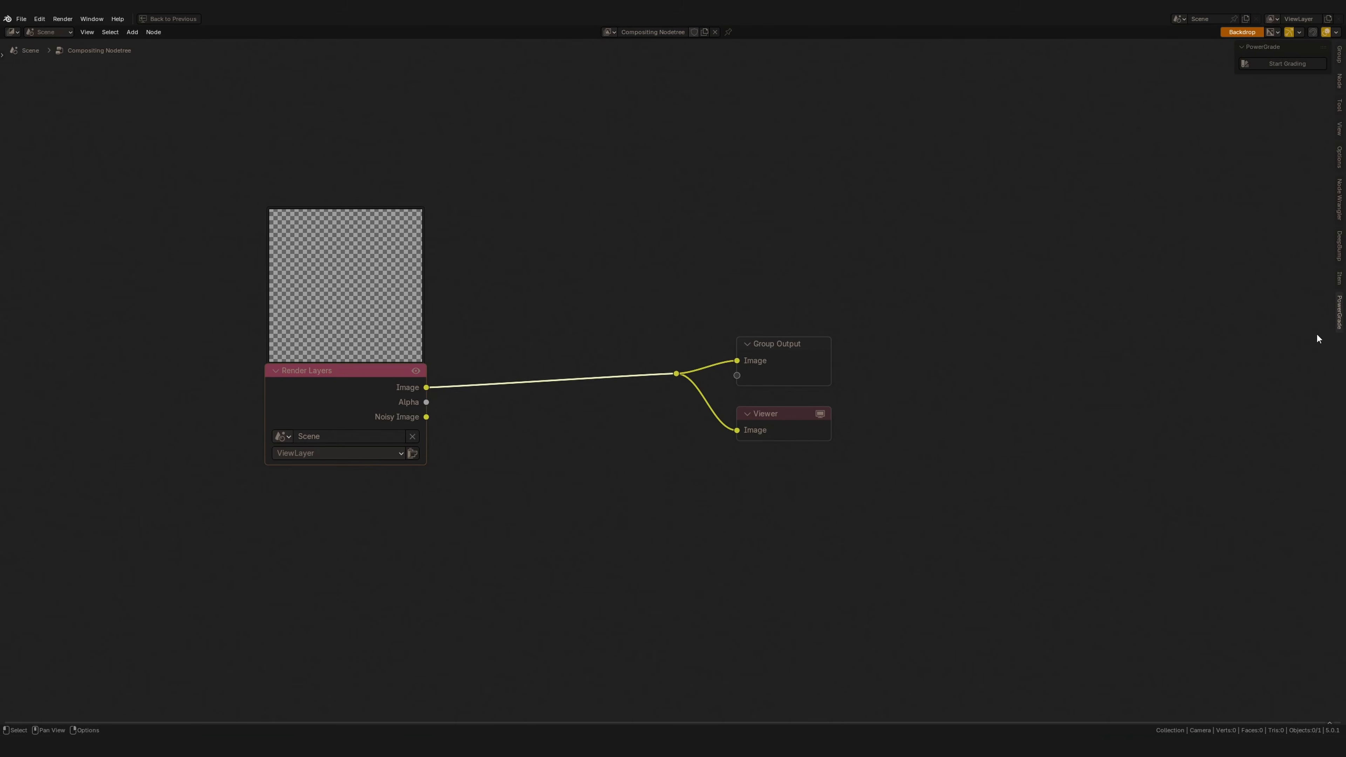
pyautogui.click(1285, 64)
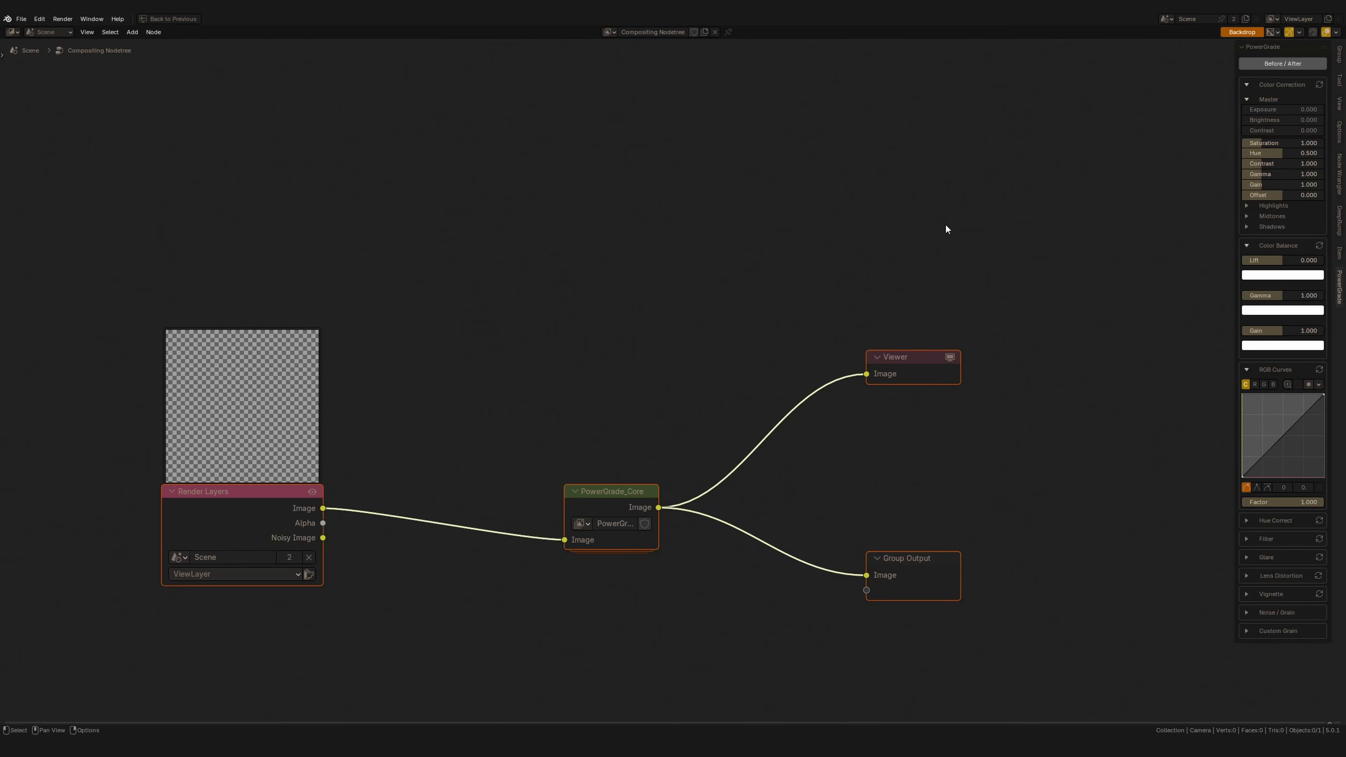
# Step: Feed the Test render.png image into PowerGrade_Core and delete the Render Layers node
pyautogui.moveTo(277, 520); pyautogui.dragTo(247, 533)
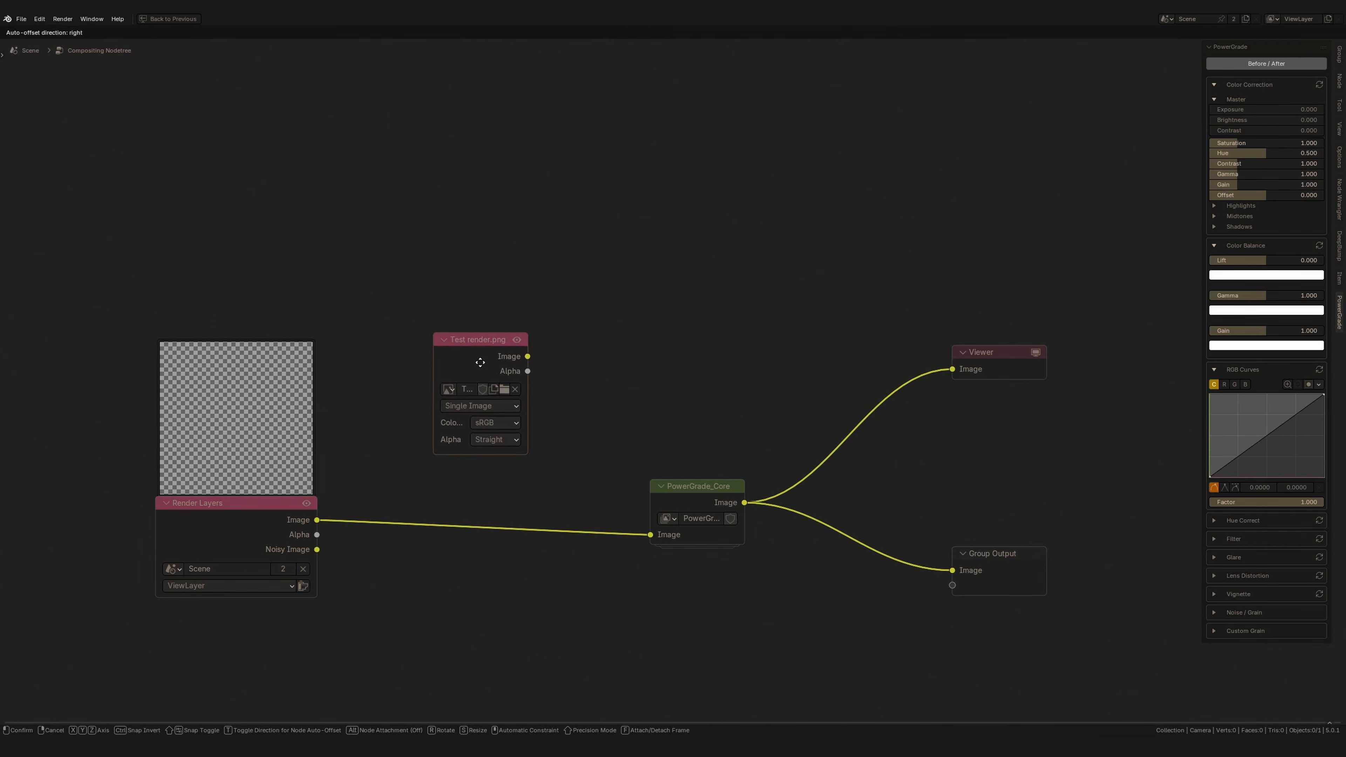
pyautogui.click(437, 373)
pyautogui.moveTo(438, 375); pyautogui.dragTo(651, 536)
pyautogui.moveTo(228, 535); pyautogui.dragTo(199, 566)
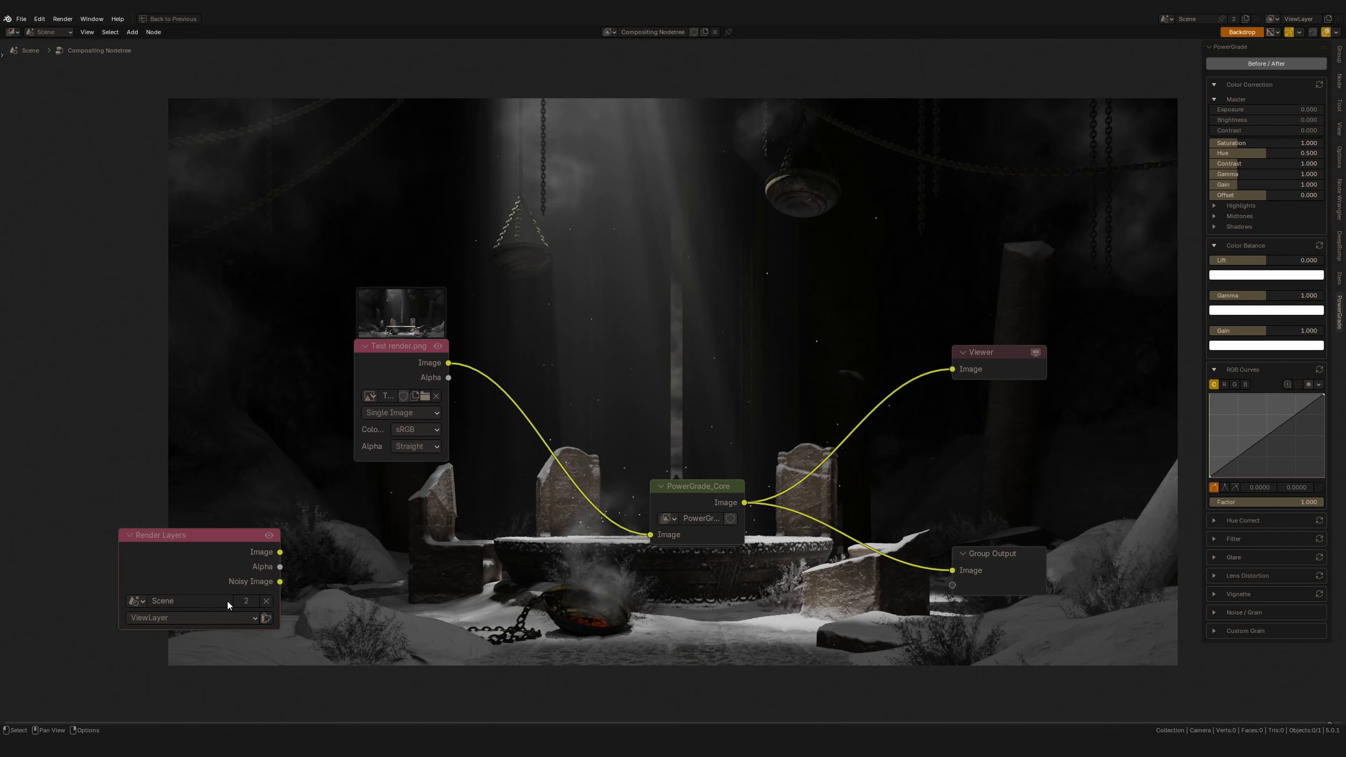
pyautogui.press('x')
pyautogui.moveTo(397, 379); pyautogui.dragTo(381, 533)
pyautogui.moveTo(754, 375); pyautogui.dragTo(644, 681, button='middle')
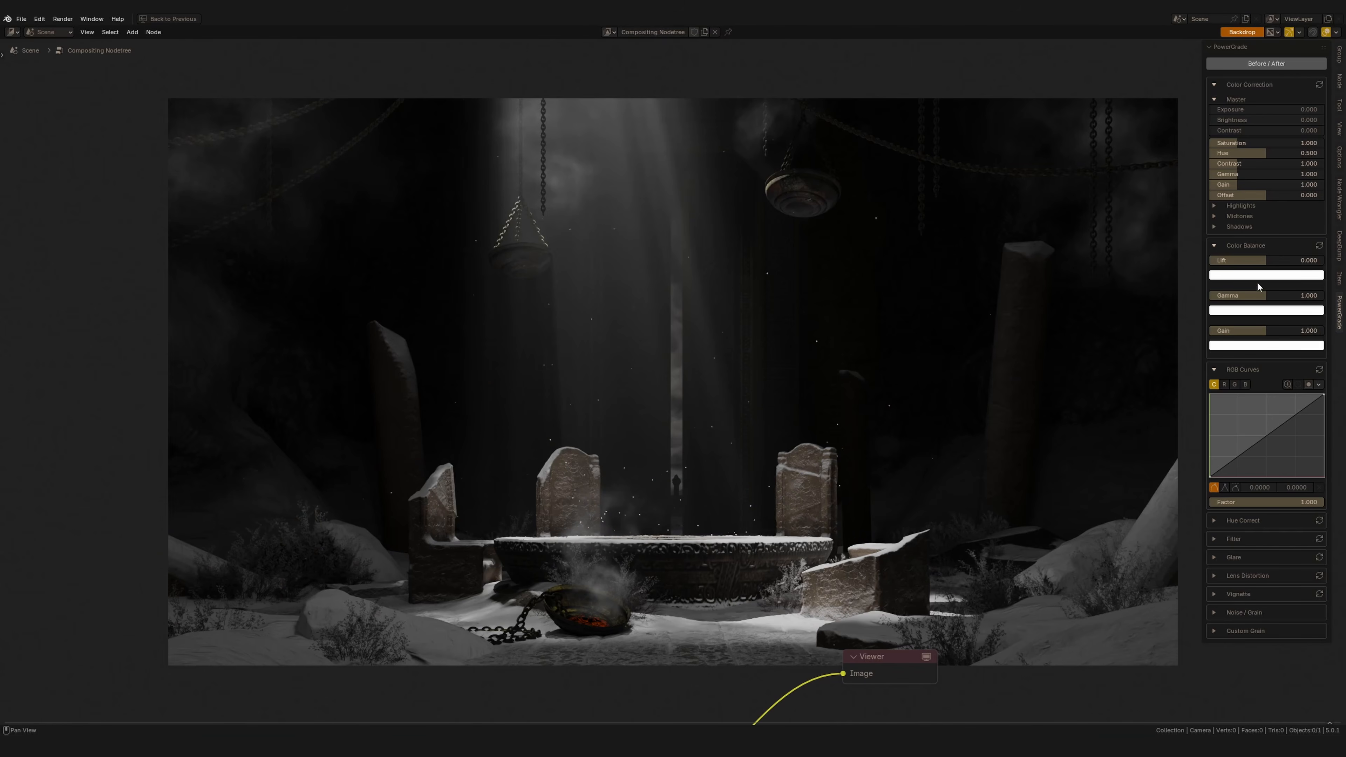
# Step: Tint the Color Balance Gamma pale yellow and undo the last RGB curve change
pyautogui.click(1270, 316)
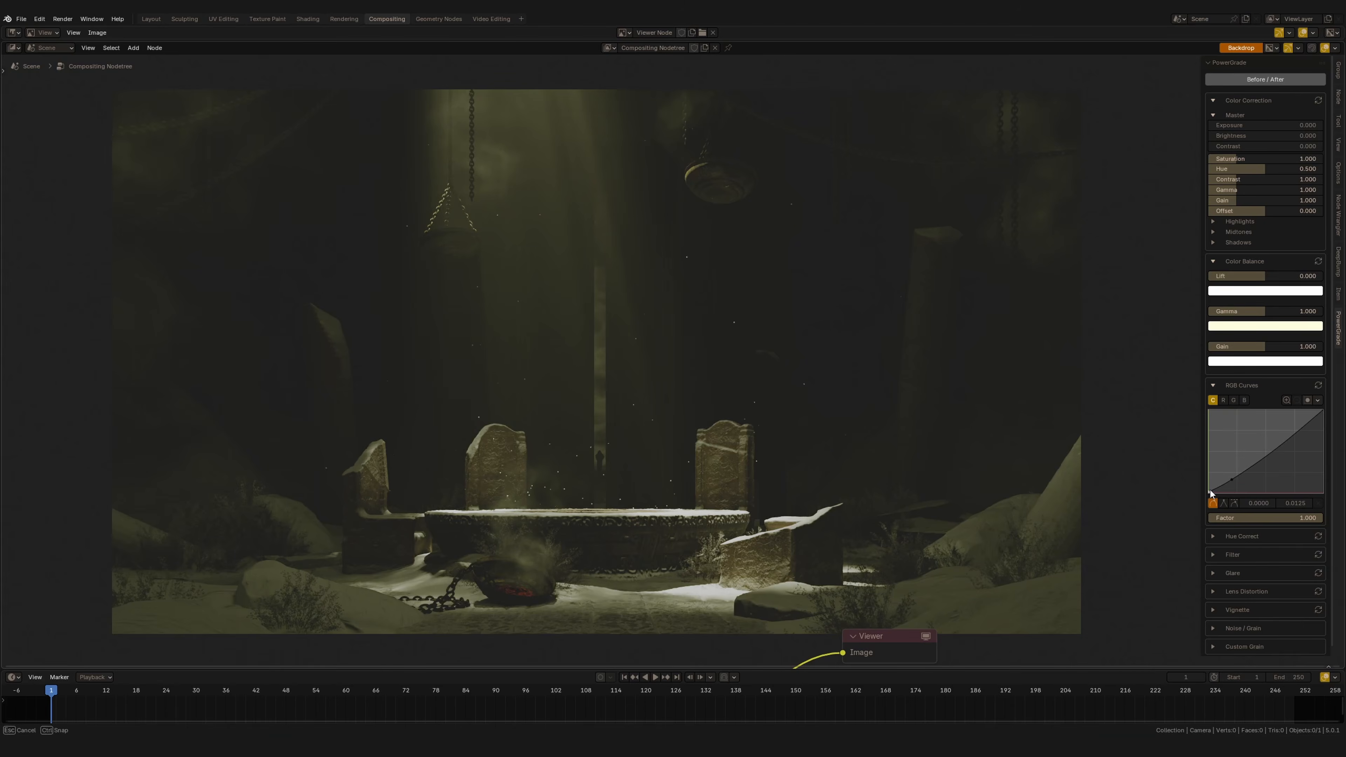
pyautogui.hotkey('ctrl', 'z')
# Step: Enable a Bloom glare with a light orange tint and set the Color Balance Gain to 1.445
pyautogui.click(1219, 555)
pyautogui.click(1220, 599)
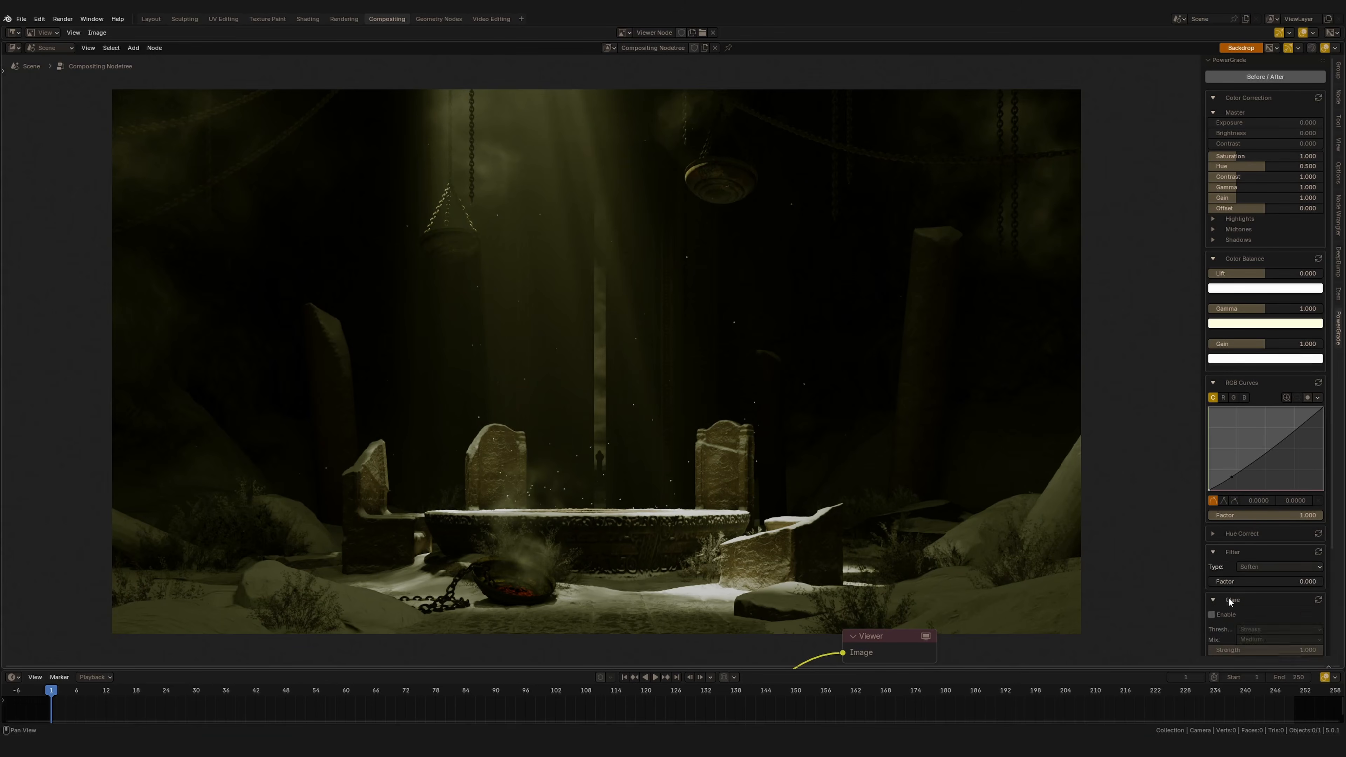
pyautogui.scroll(-5, 1219, 603)
pyautogui.click(1212, 491)
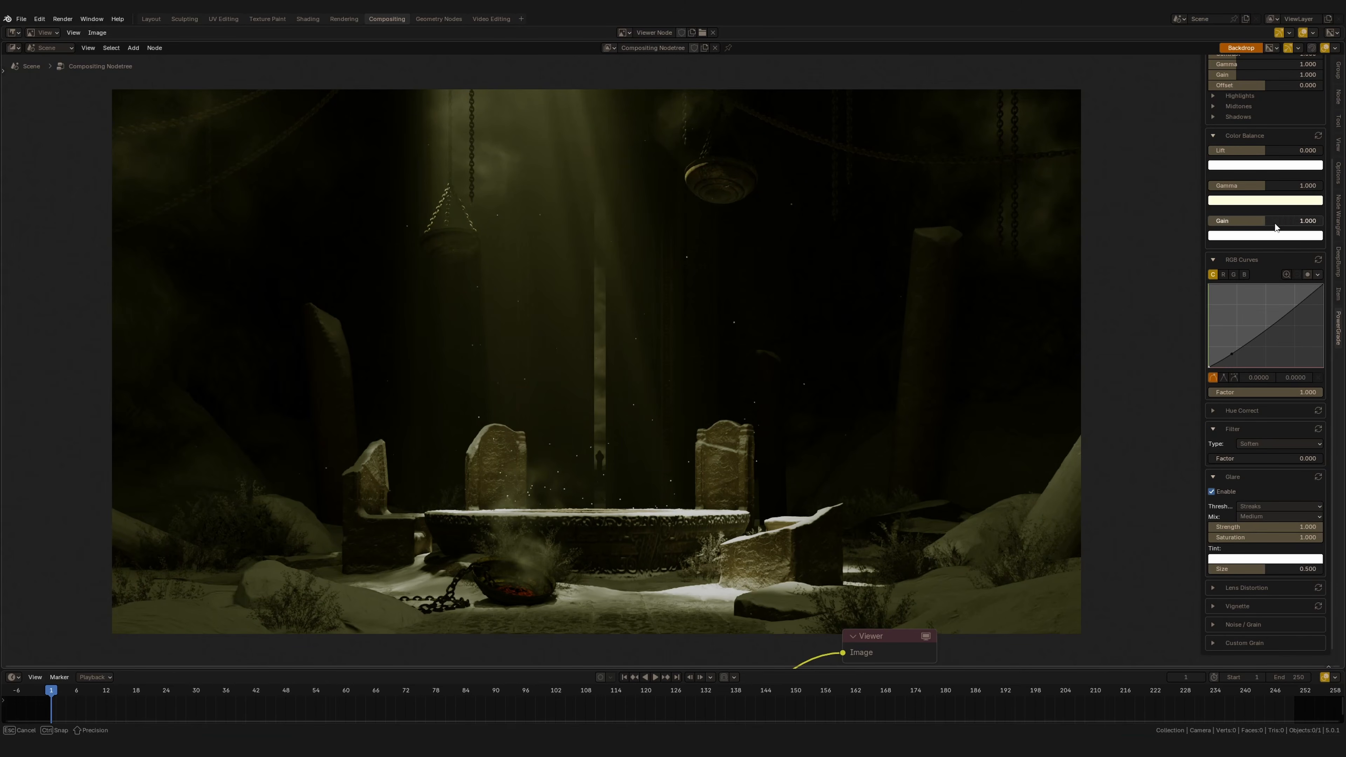
pyautogui.moveTo(1262, 228); pyautogui.dragTo(1287, 228)
pyautogui.click(1272, 559)
pyautogui.click(1252, 432)
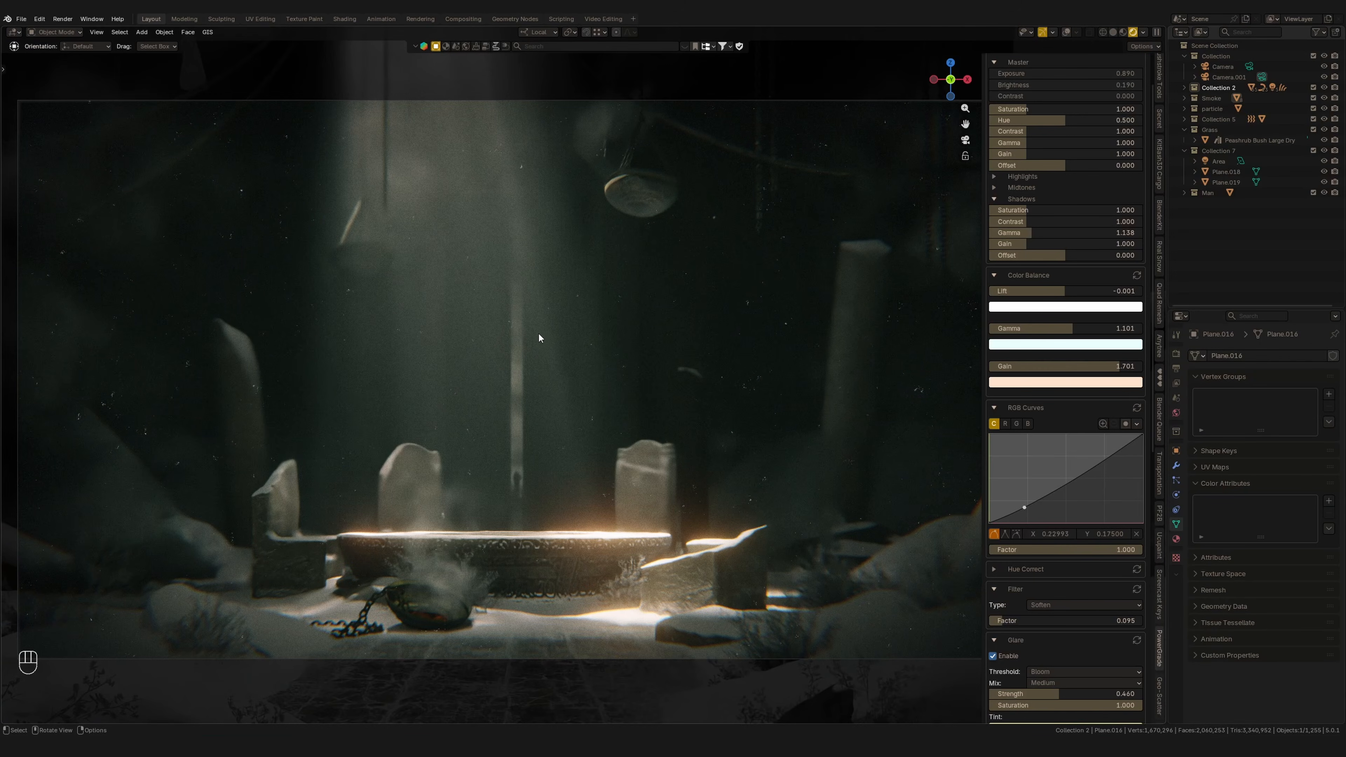
# Step: In the Compositing workspace, tint the Color Balance Gamma pale green and the Gain pale peach
pyautogui.click(456, 20)
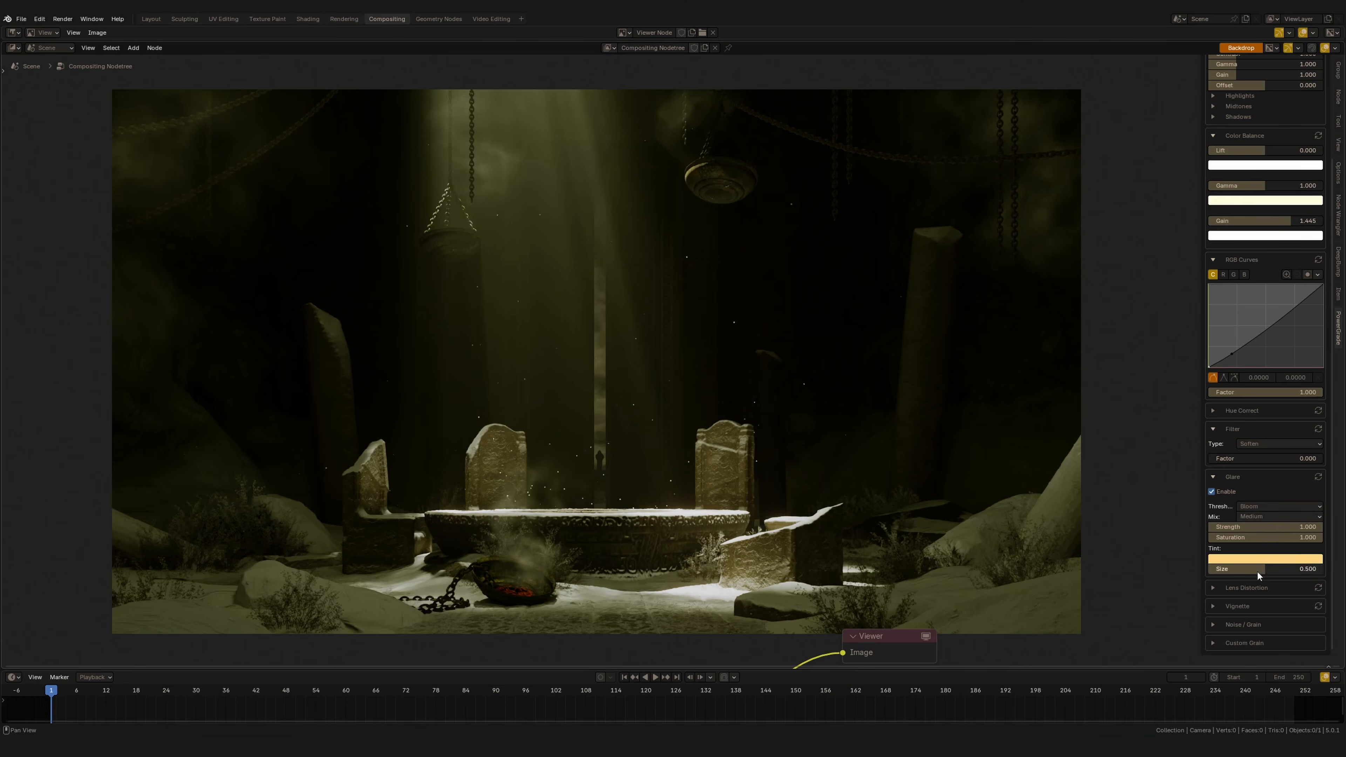
pyautogui.click(1275, 236)
pyautogui.moveTo(1265, 94); pyautogui.dragTo(1264, 104)
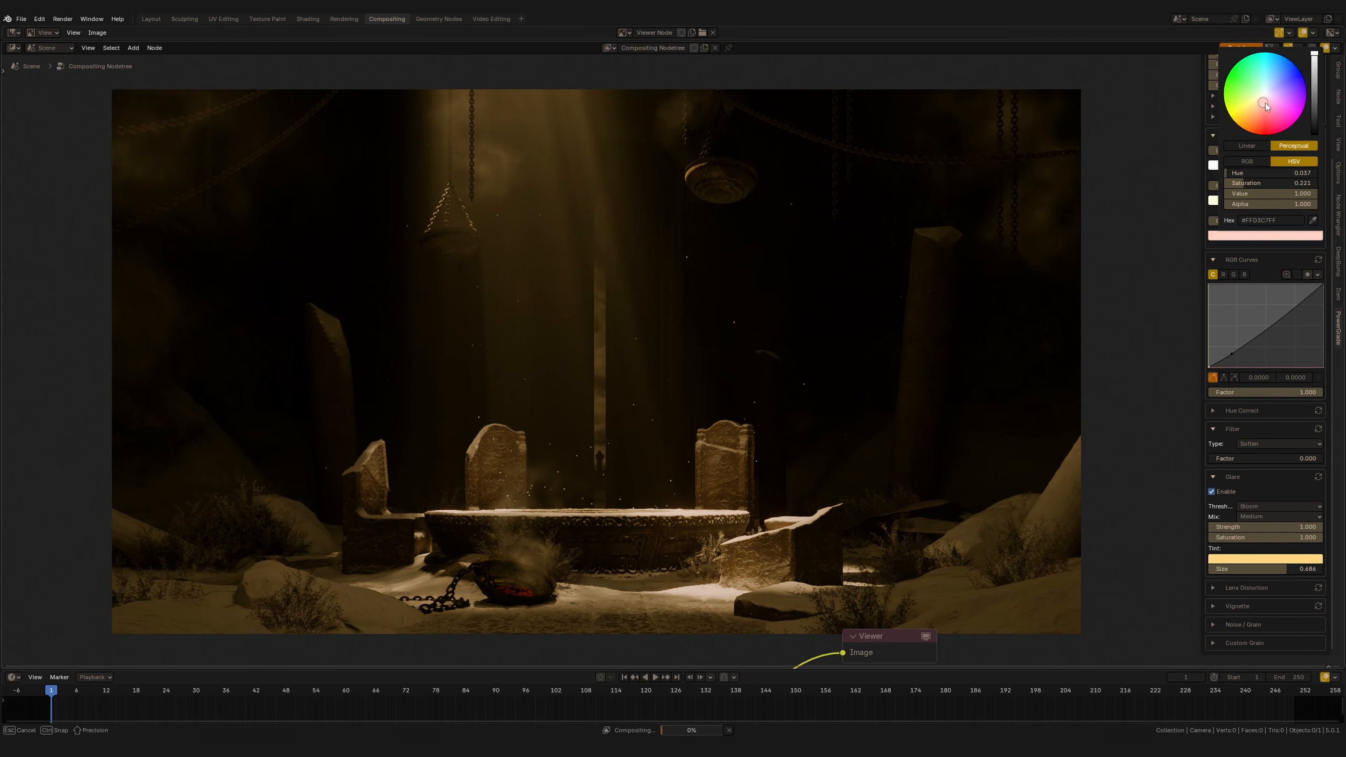
pyautogui.click(1265, 202)
pyautogui.click(1277, 201)
pyautogui.moveTo(1277, 332)
pyautogui.mouseDown()
pyautogui.moveTo(1289, 333)
pyautogui.moveTo(1280, 342)
pyautogui.mouseUp()
pyautogui.moveTo(1278, 330); pyautogui.dragTo(1277, 329)
pyautogui.click(1278, 236)
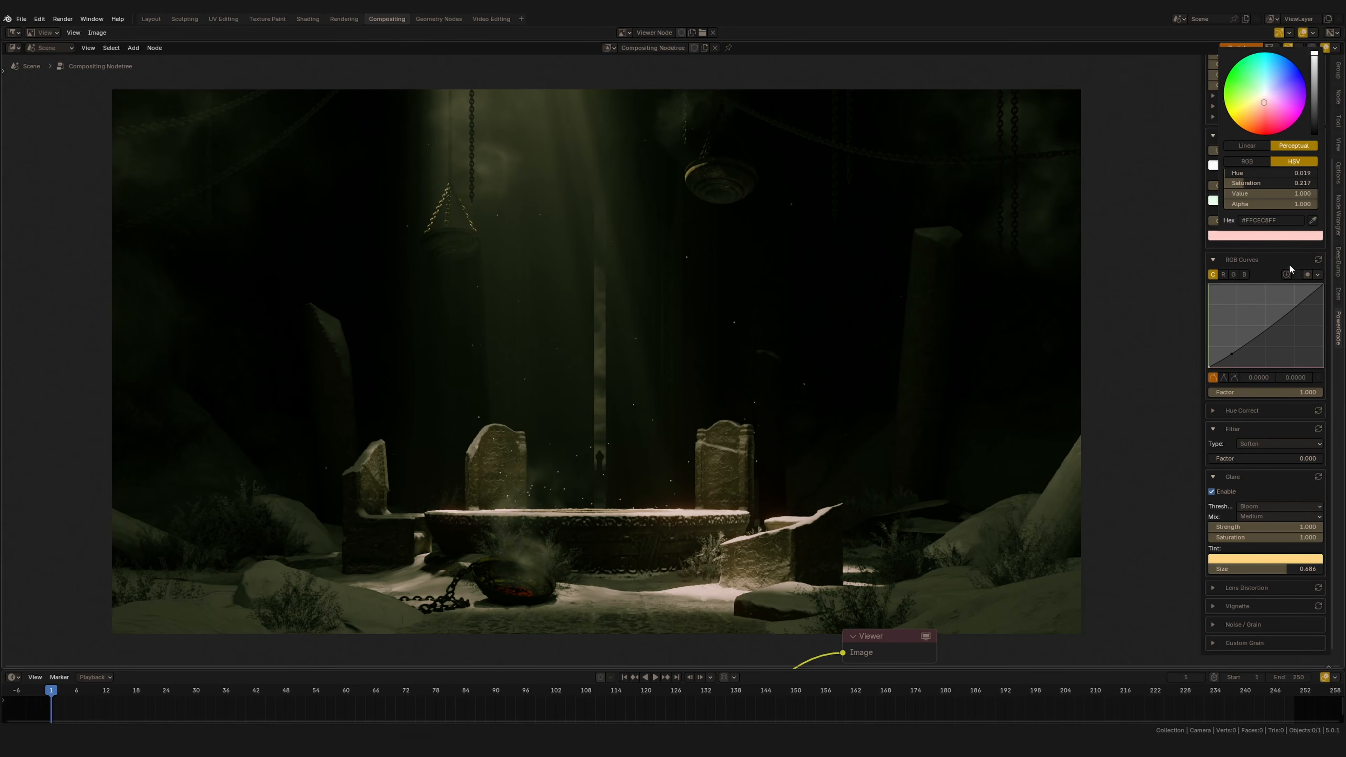
pyautogui.moveTo(1258, 176)
pyautogui.mouseDown()
pyautogui.moveTo(1273, 186)
pyautogui.moveTo(1277, 172)
pyautogui.moveTo(1261, 184)
pyautogui.mouseUp()
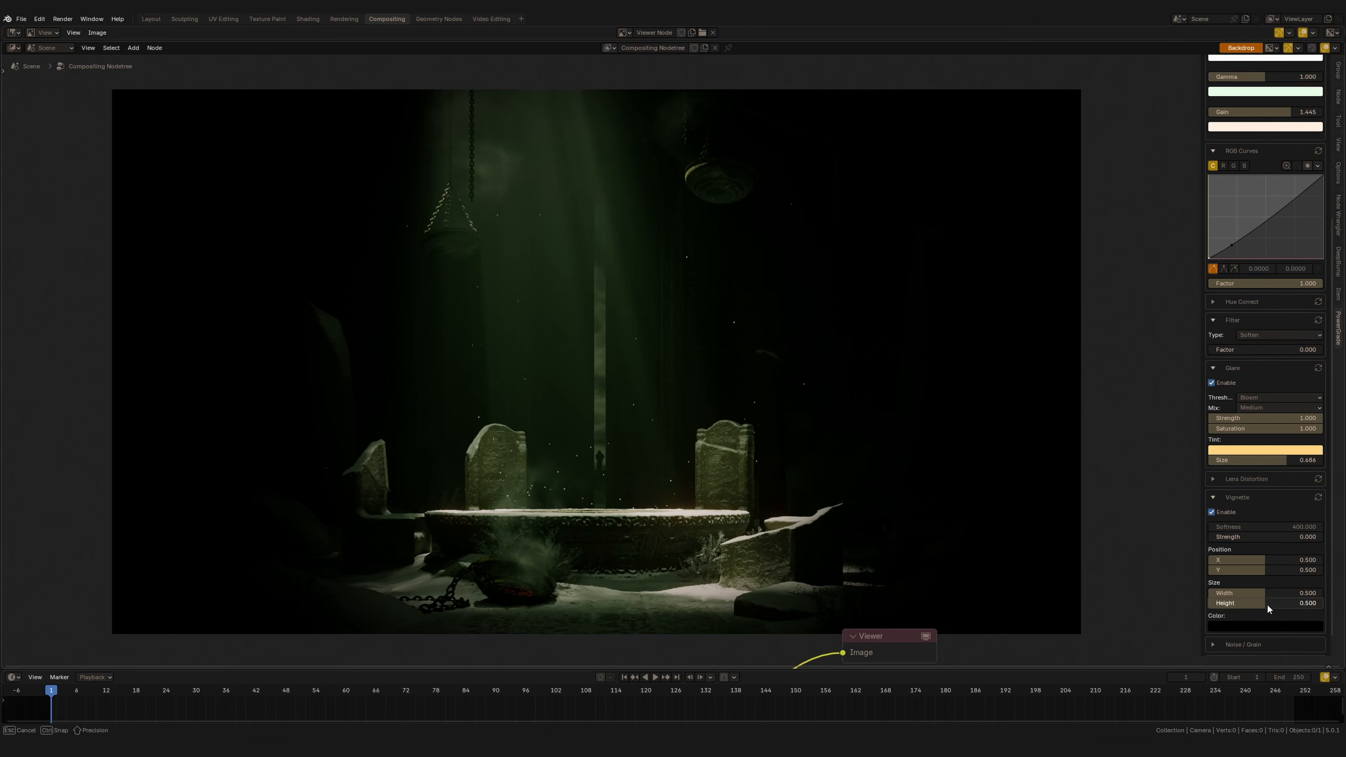
# Step: Adjust the Height of the enabled vignette
pyautogui.moveTo(1309, 603); pyautogui.dragTo(1318, 594)
pyautogui.scroll(-1, 1282, 530)
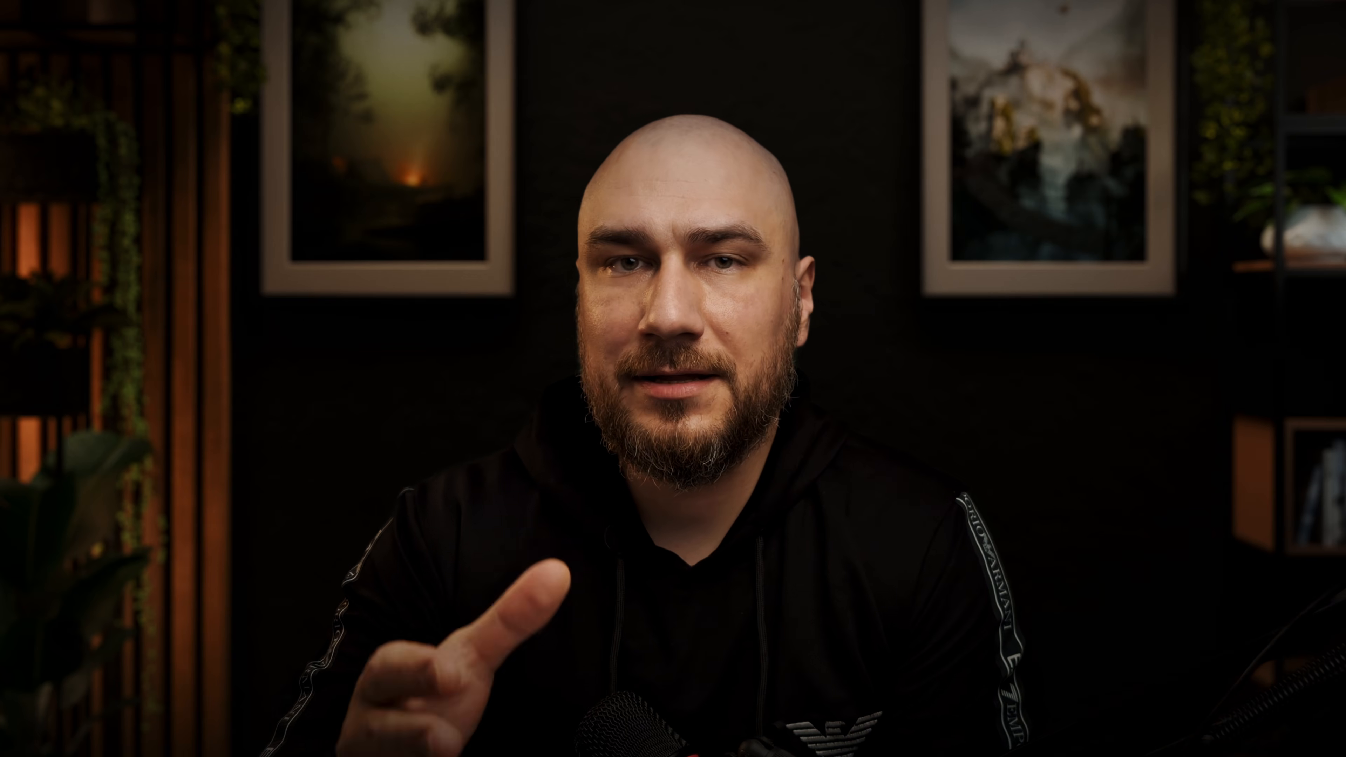